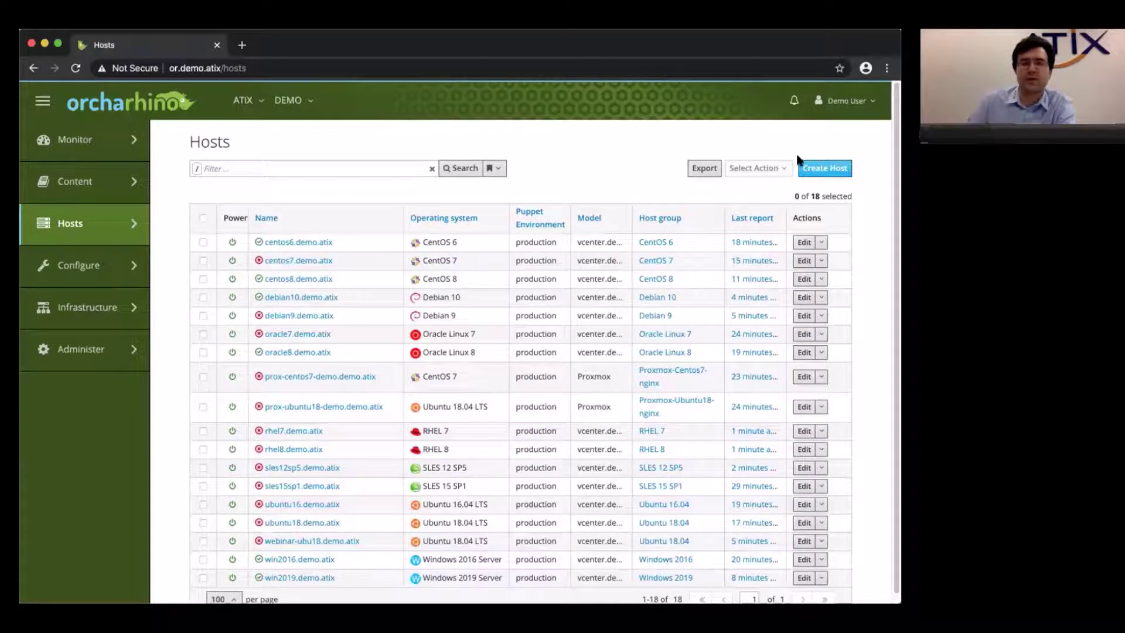
Step: Start creating a new host and name it webinar-ubu
left_click(814, 169)
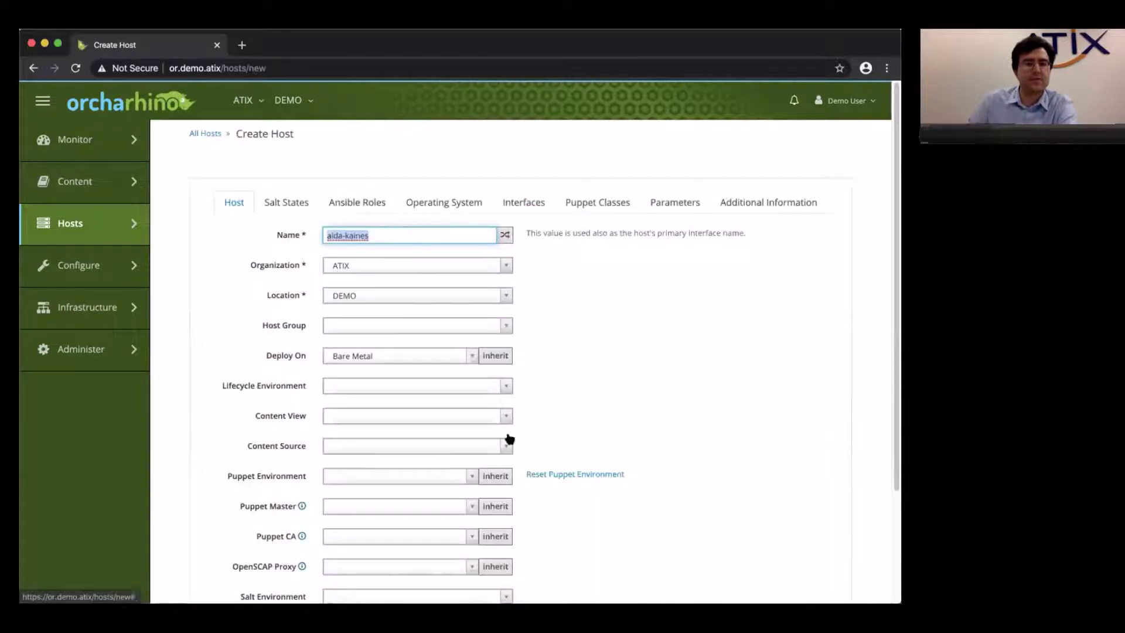
type("web")
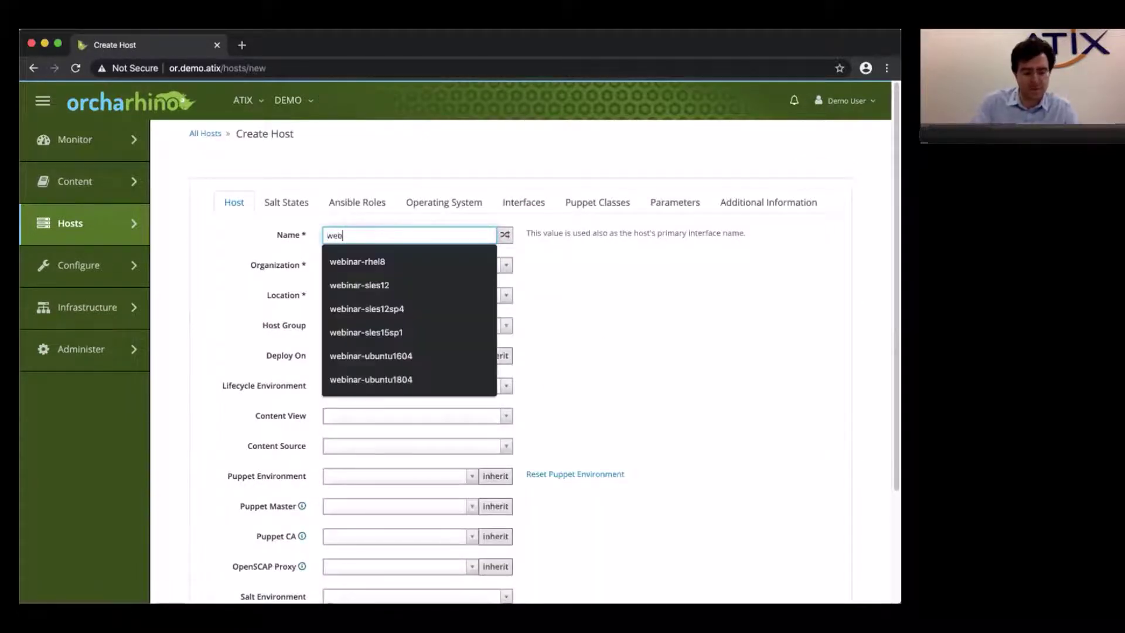
type("inar-ubu")
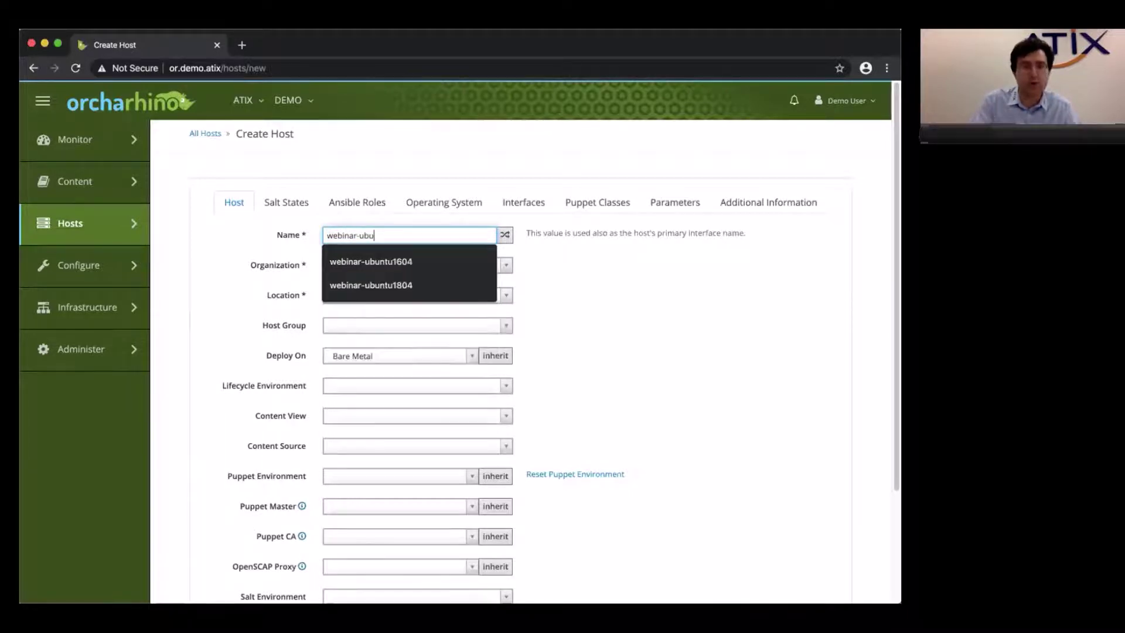
left_click(714, 356)
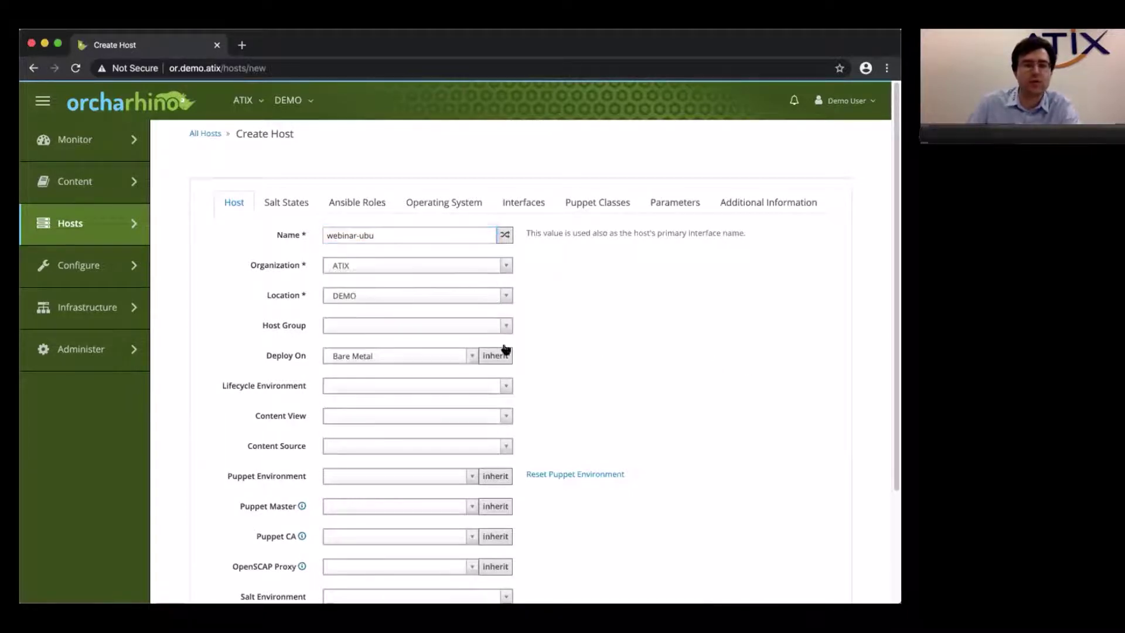
Step: Assign the Ubuntu 18.04 host group to the new host and submit it for creation
left_click(441, 322)
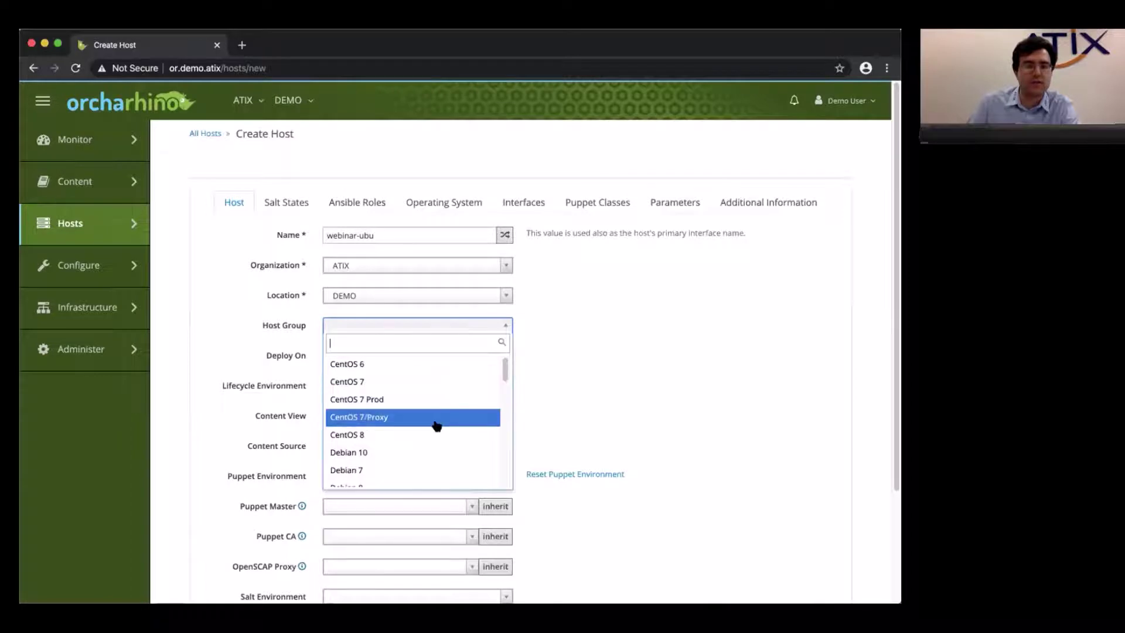
scroll(425, 427, "down", 7)
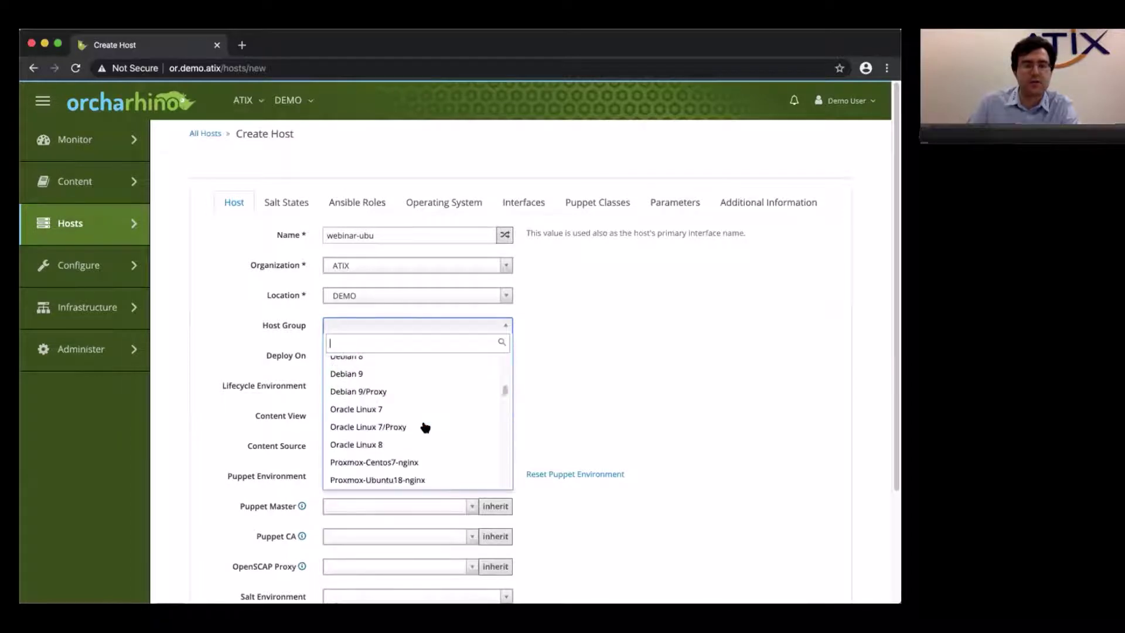
scroll(425, 426, "down", 5)
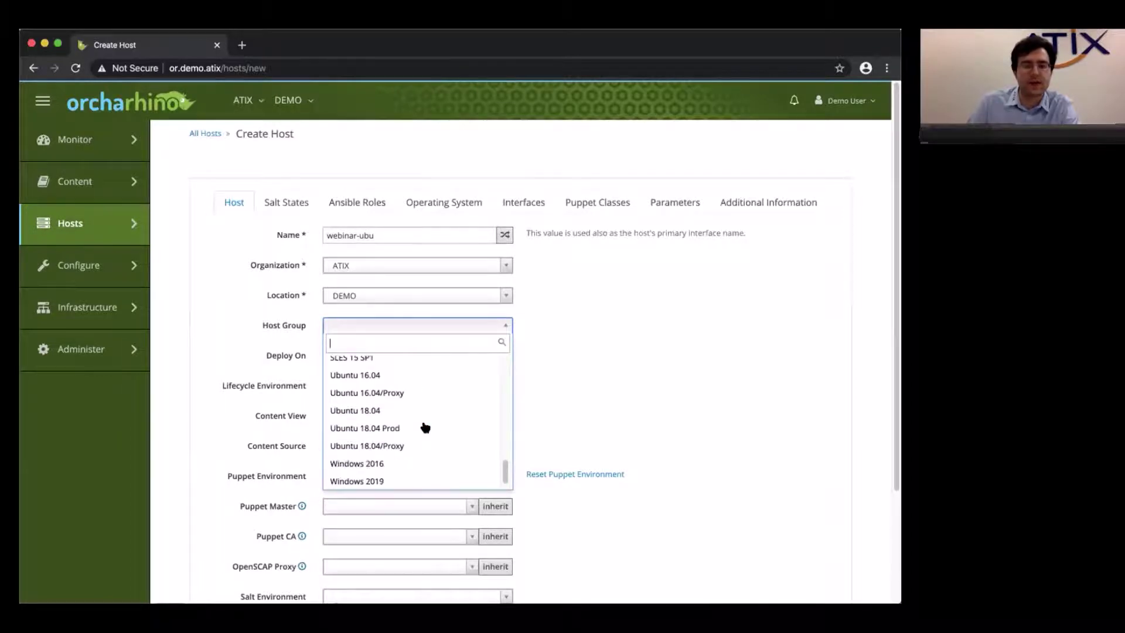
left_click(410, 418)
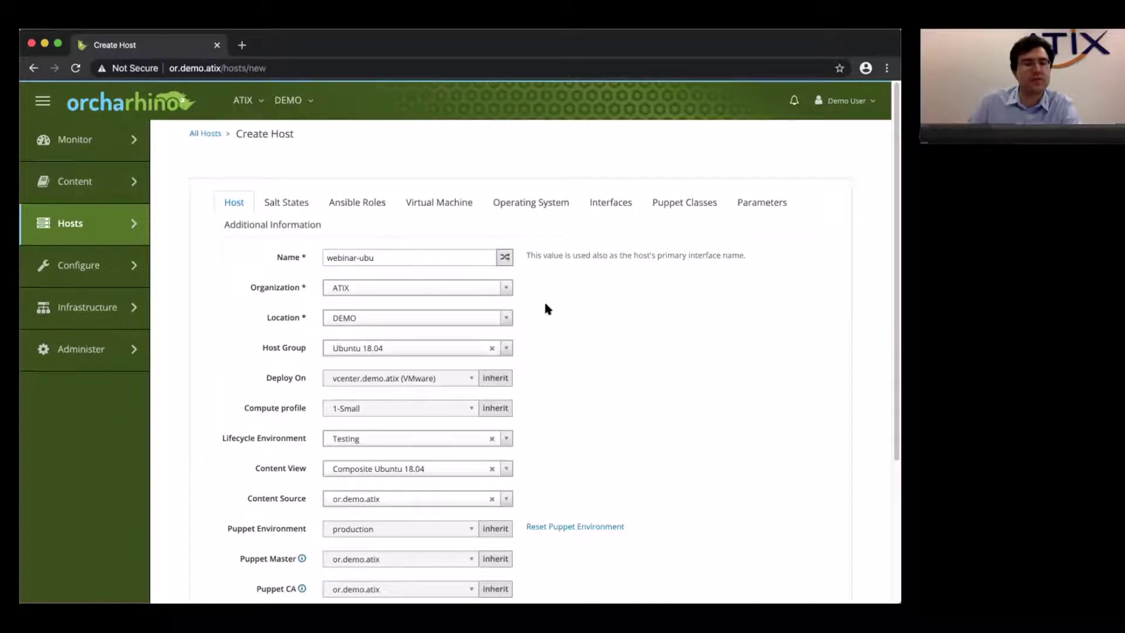
scroll(631, 344, "down", 4)
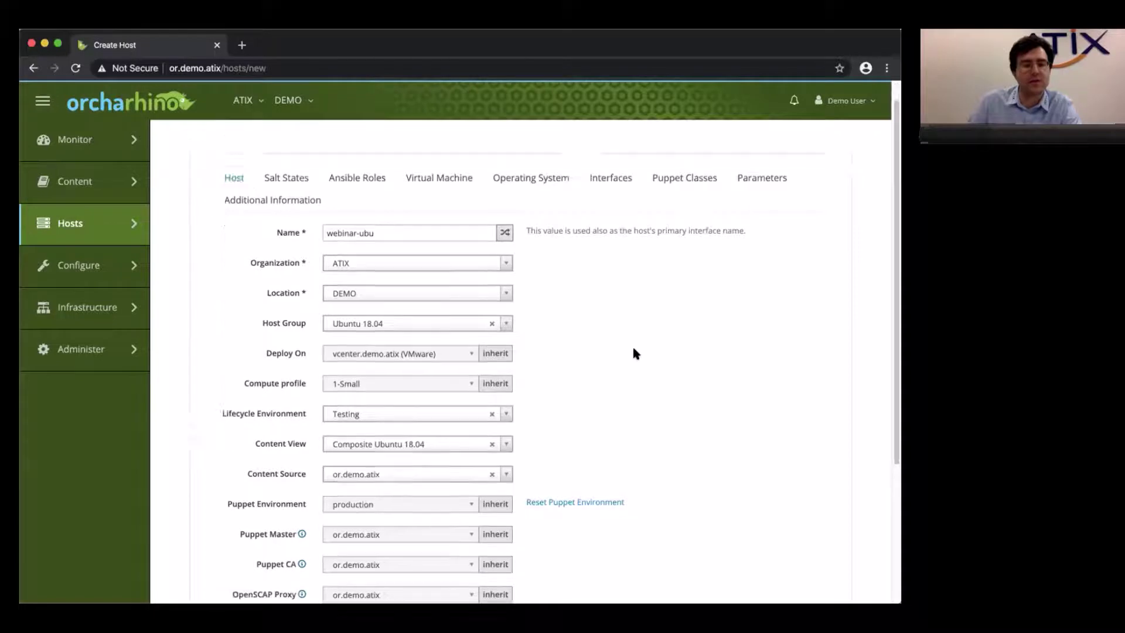
left_click(243, 543)
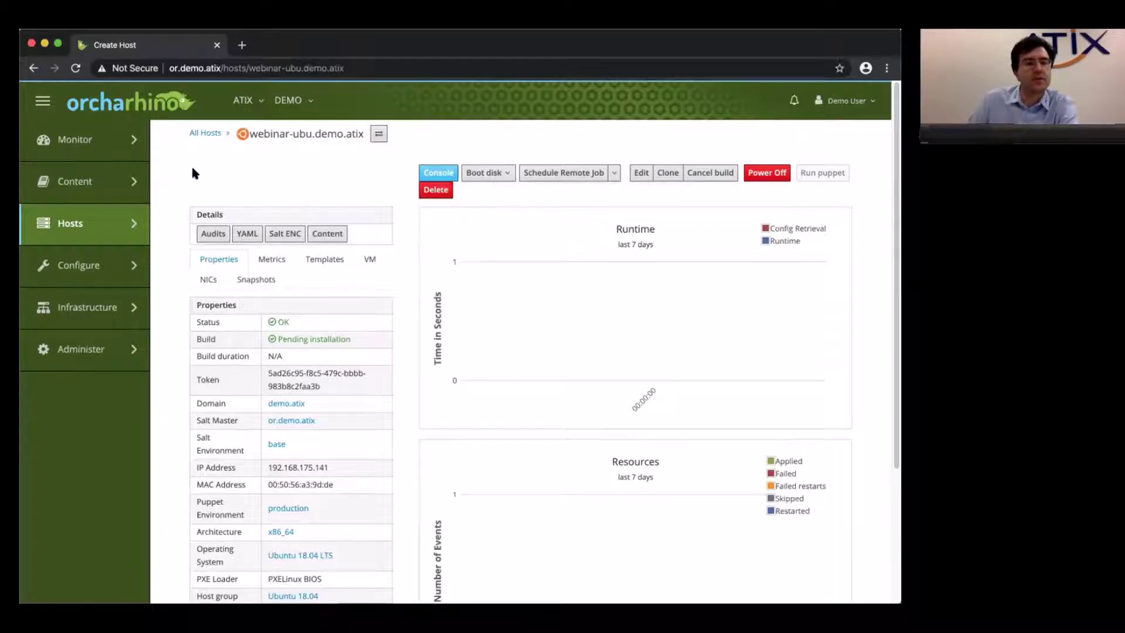
Step: Open the Overview dashboard and examine its widgets for subscriptions, content views, errata, compliance reports, tasks and events
left_click(137, 104)
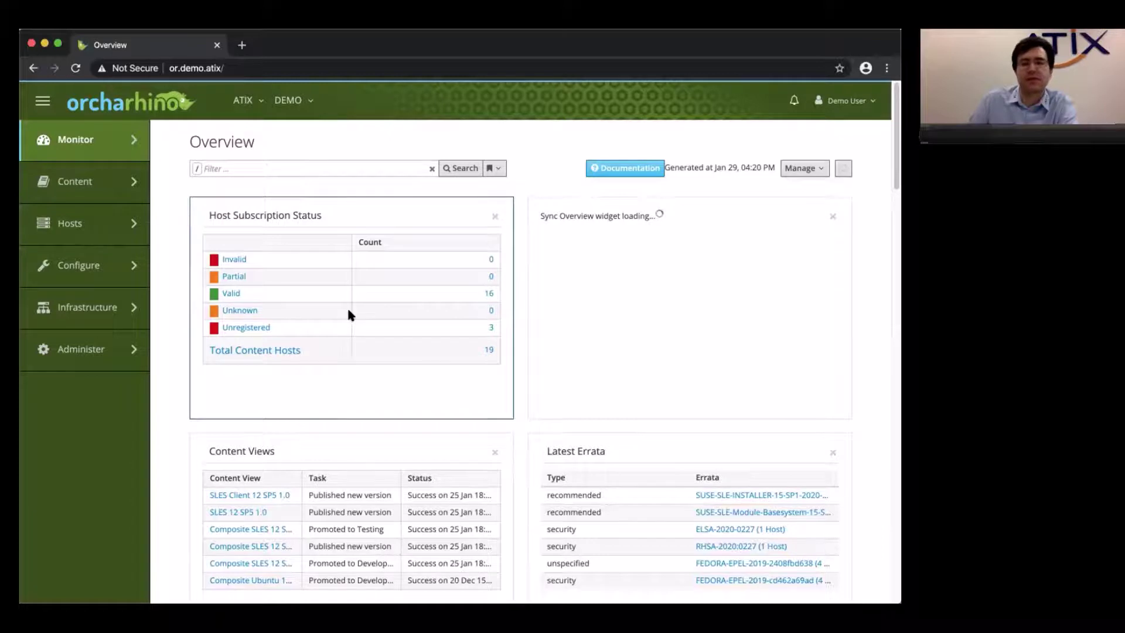
scroll(321, 431, "down", 2)
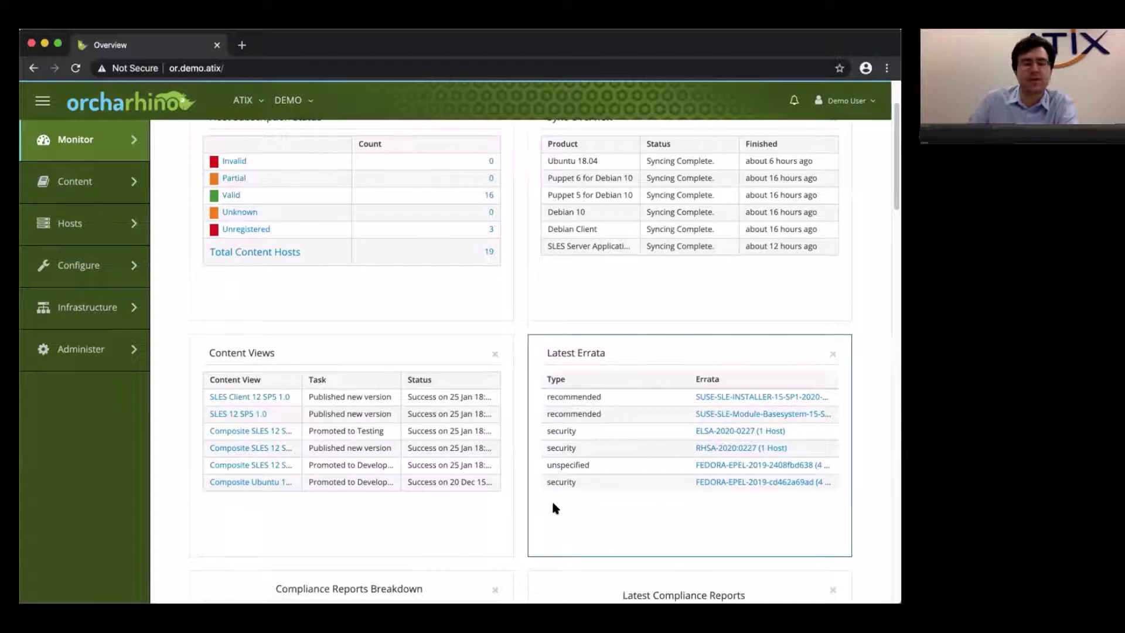
scroll(552, 503, "down", 2)
scroll(554, 507, "down", 1)
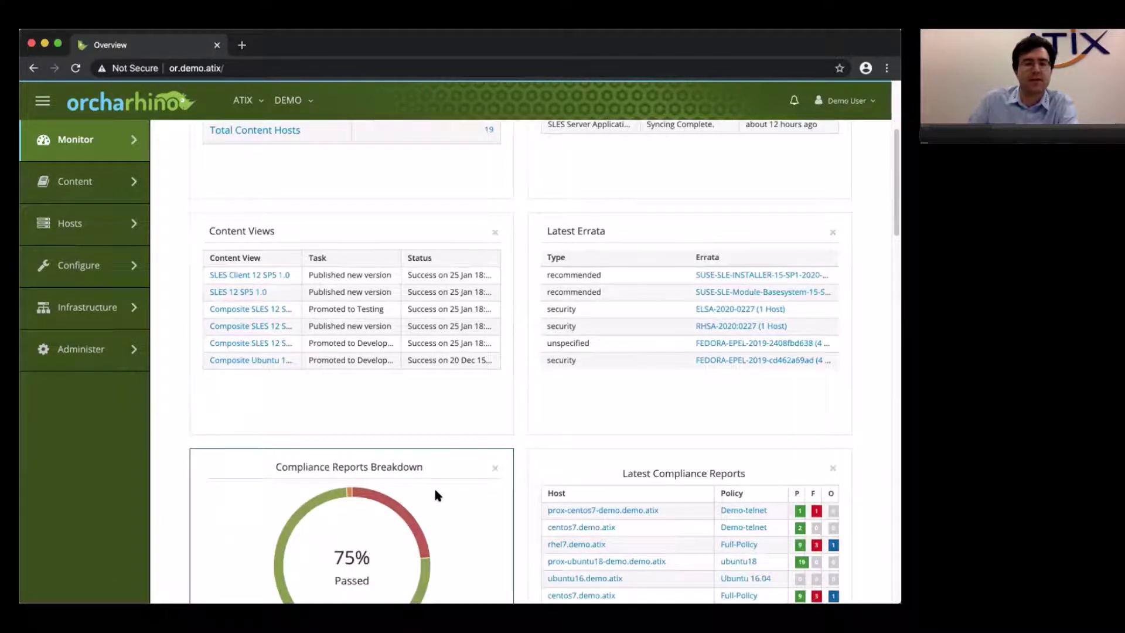
scroll(620, 502, "down", 4)
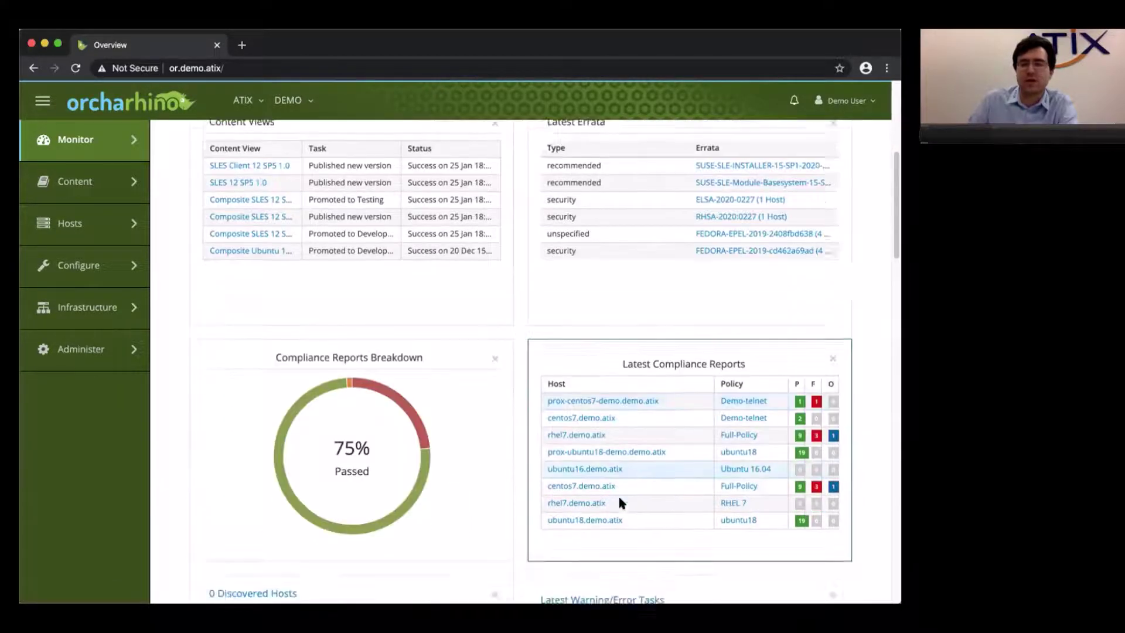
scroll(496, 469, "down", 3)
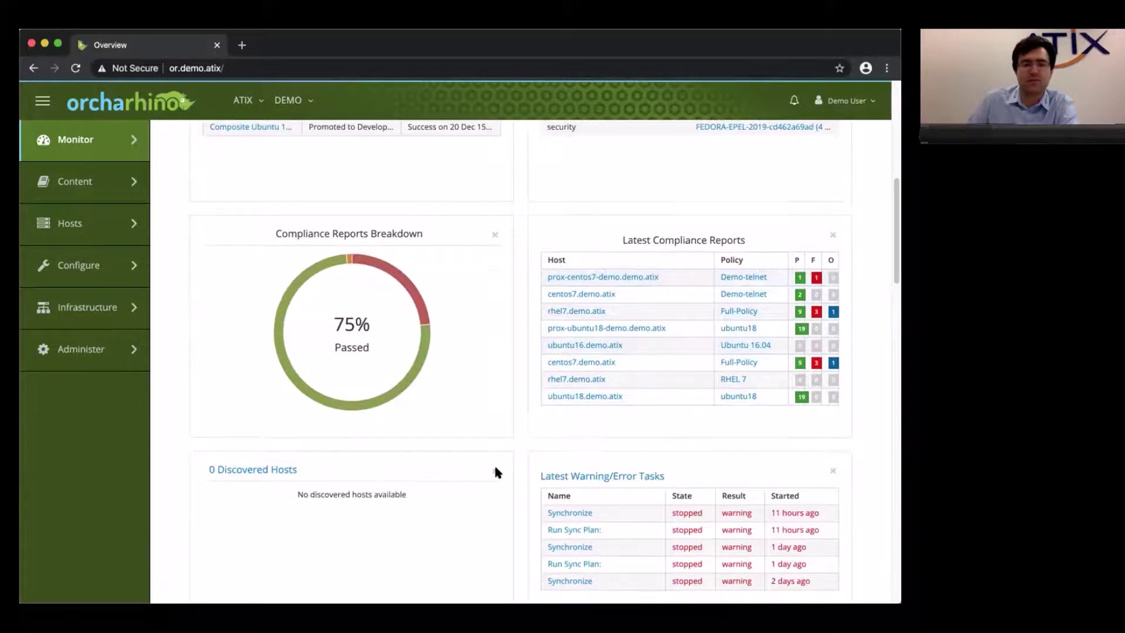
scroll(469, 528, "down", 5)
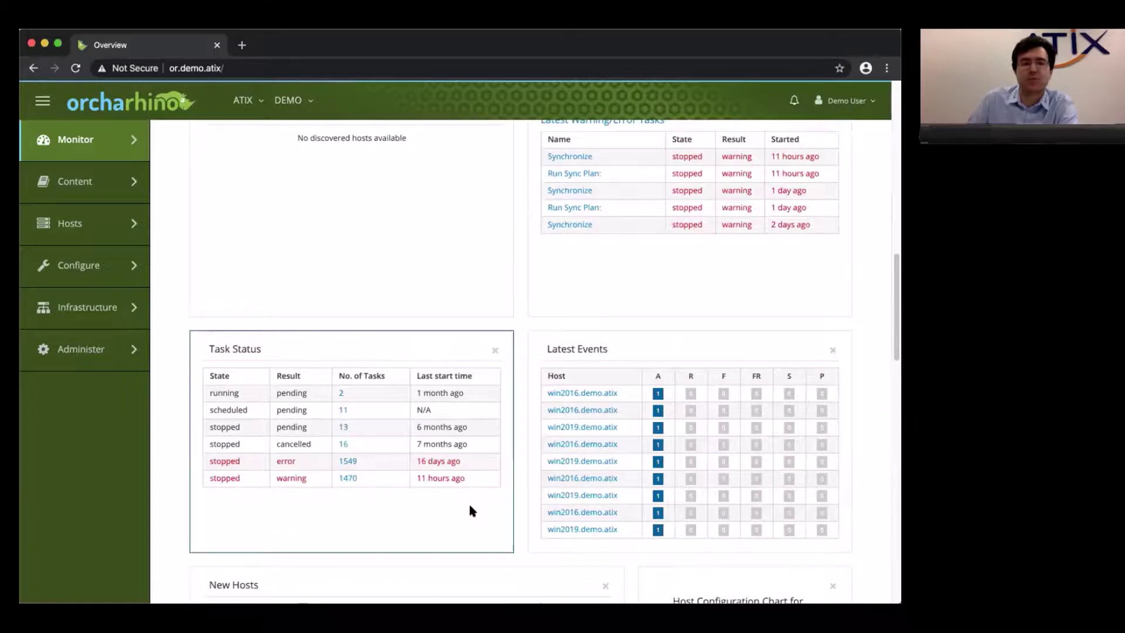
scroll(471, 505, "up", 6)
scroll(469, 507, "up", 10)
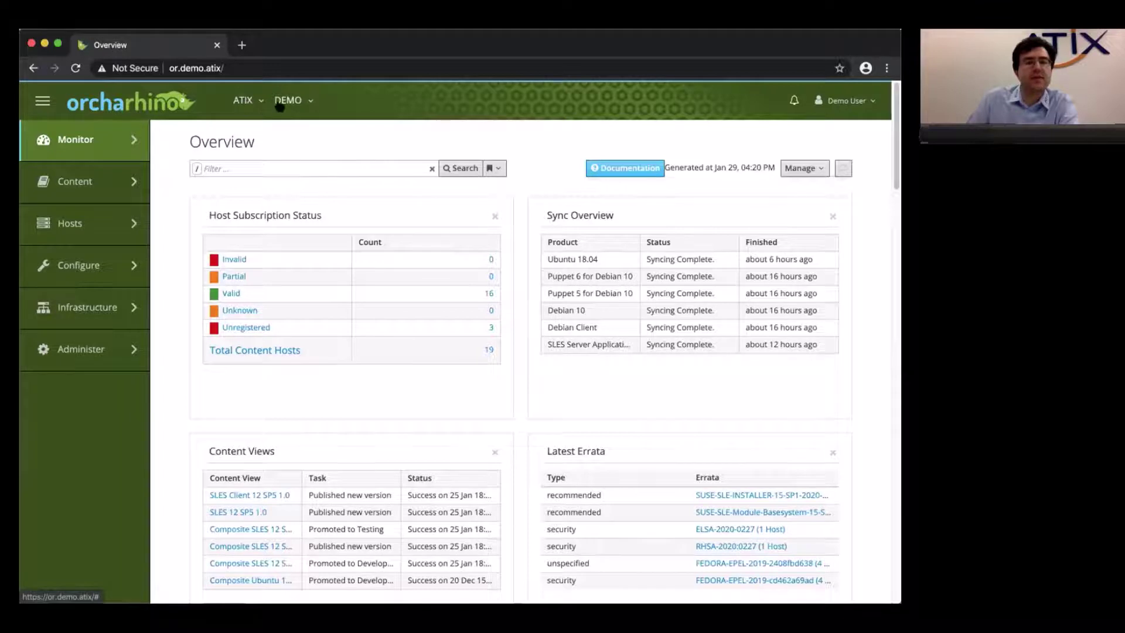
Step: View the available organization and location choices without changing the ATIX and DEMO context
left_click(250, 104)
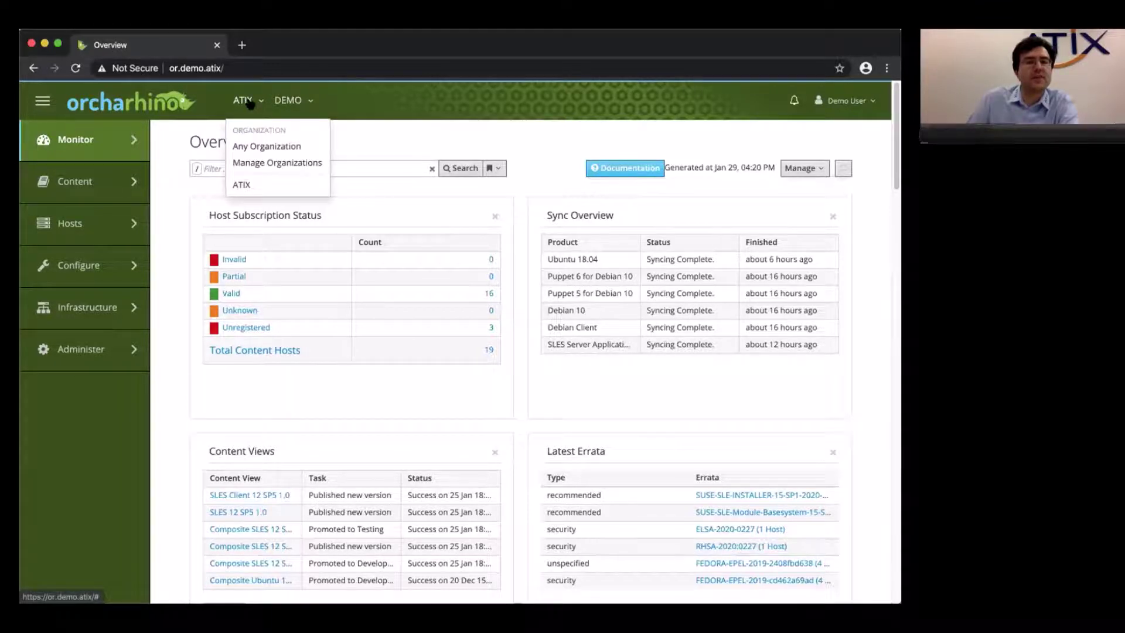
left_click(349, 125)
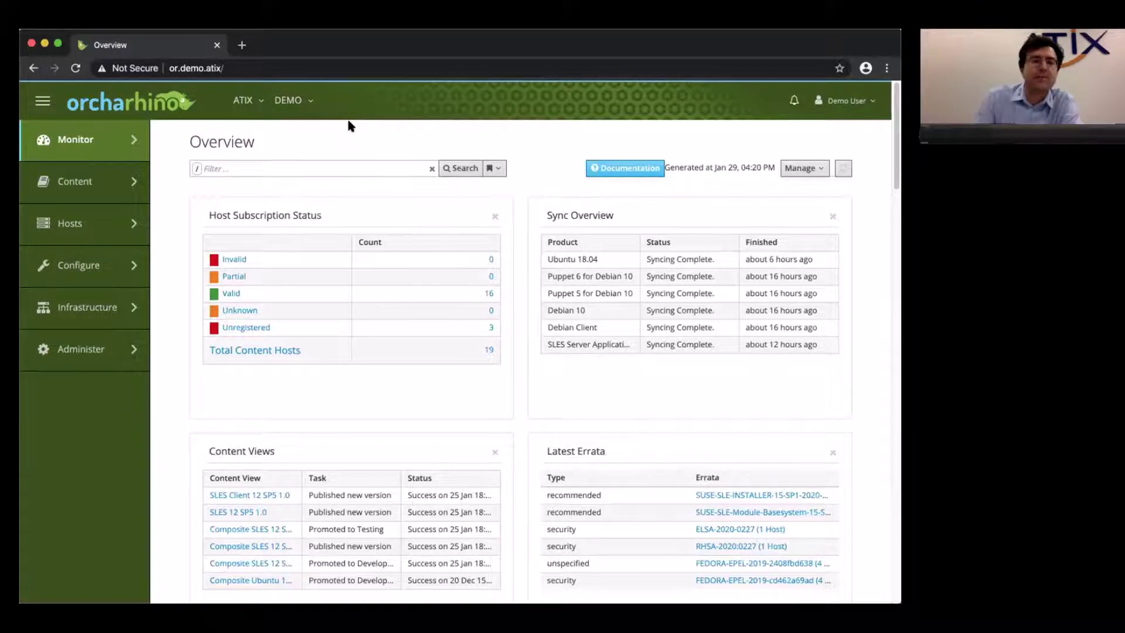
left_click(295, 100)
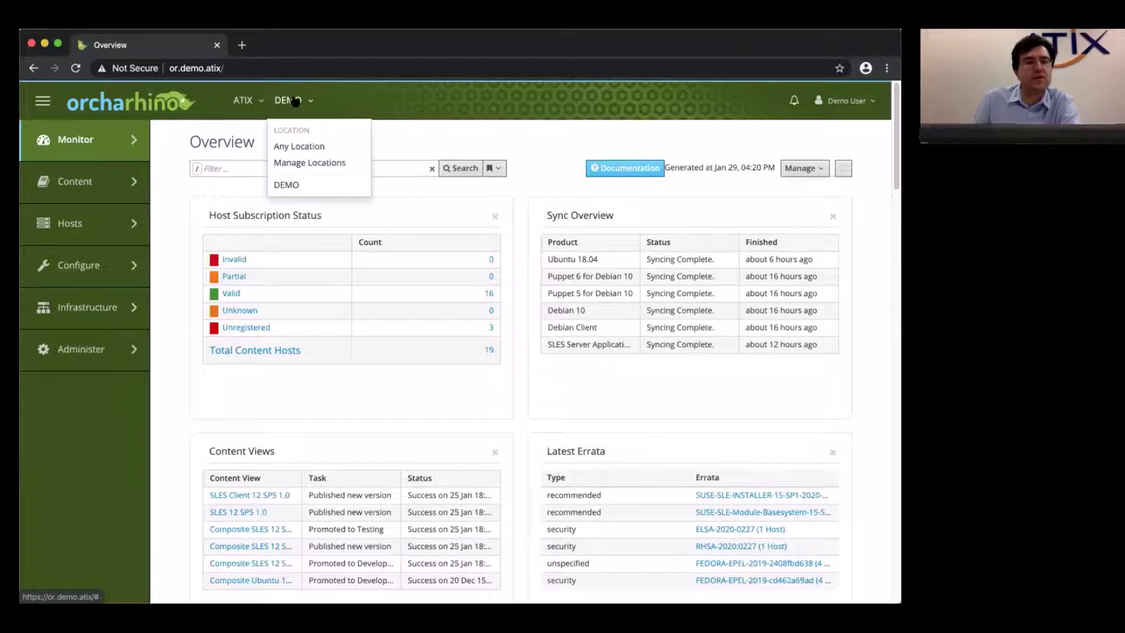
left_click(406, 127)
mouse_move(85, 154)
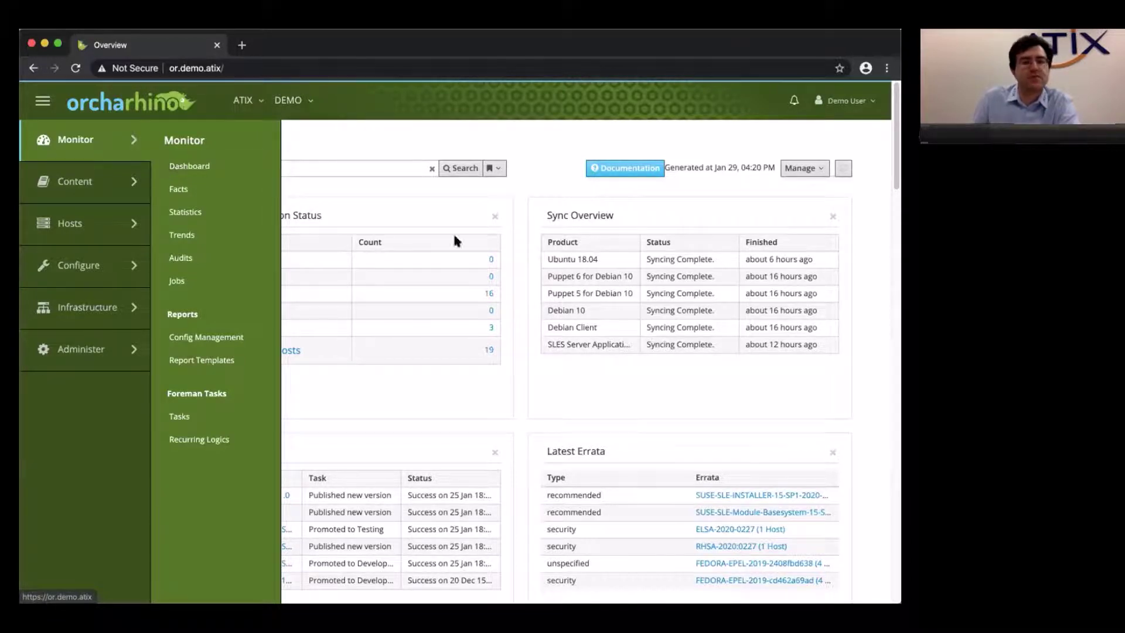
mouse_move(107, 138)
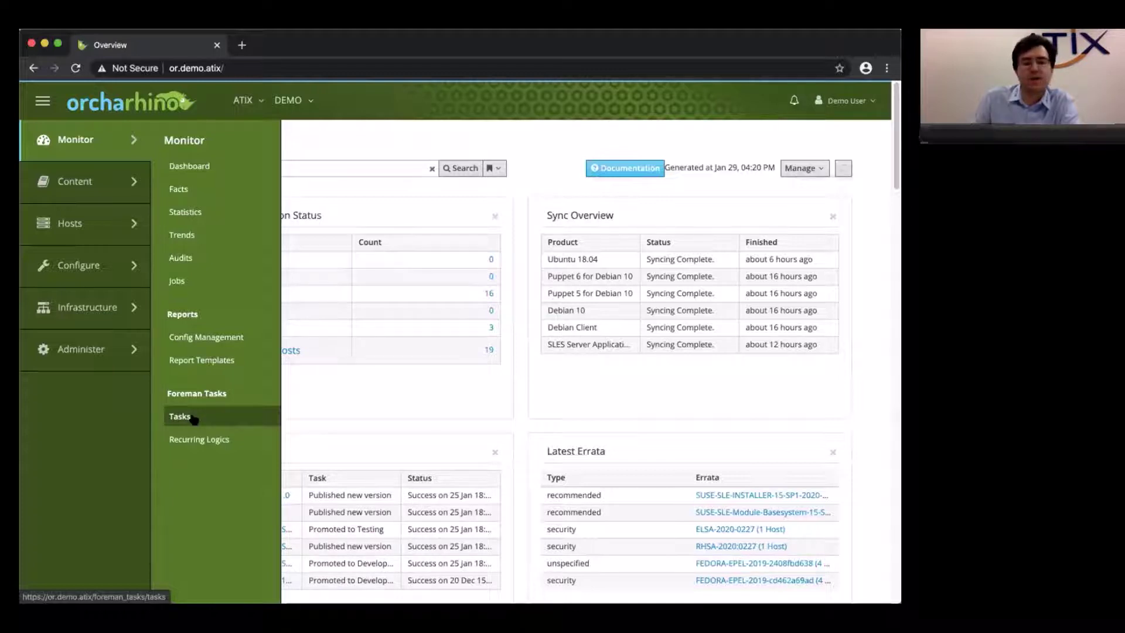
Step: Examine the selectable products of the ATIX SUSE Account in SUSE Subscriptions and leave the selection without submitting
mouse_move(98, 192)
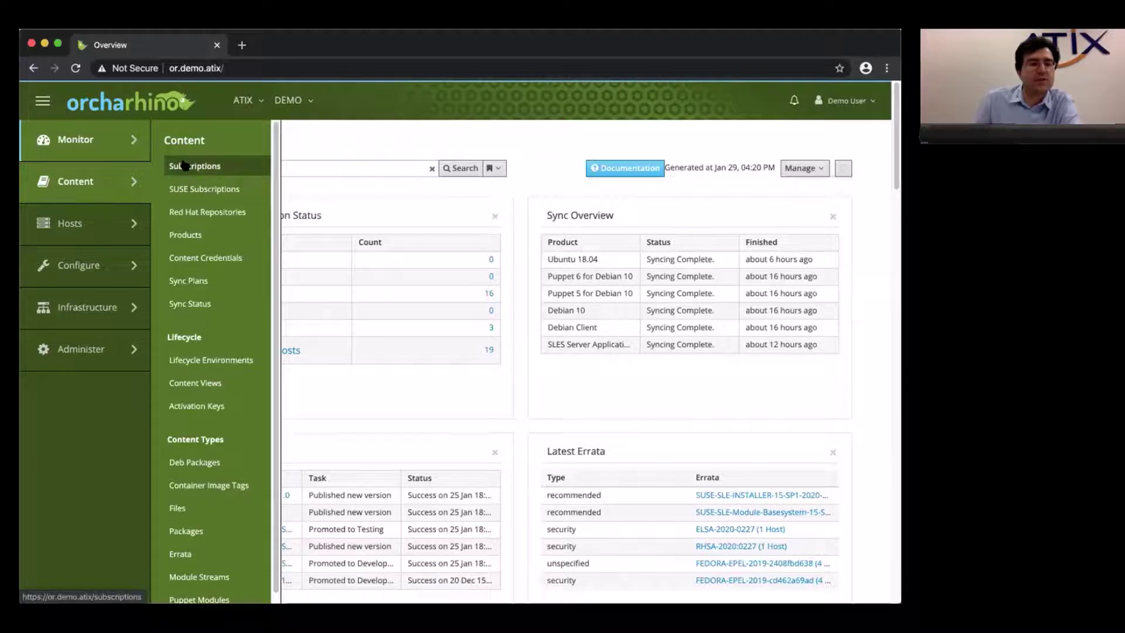
left_click(193, 188)
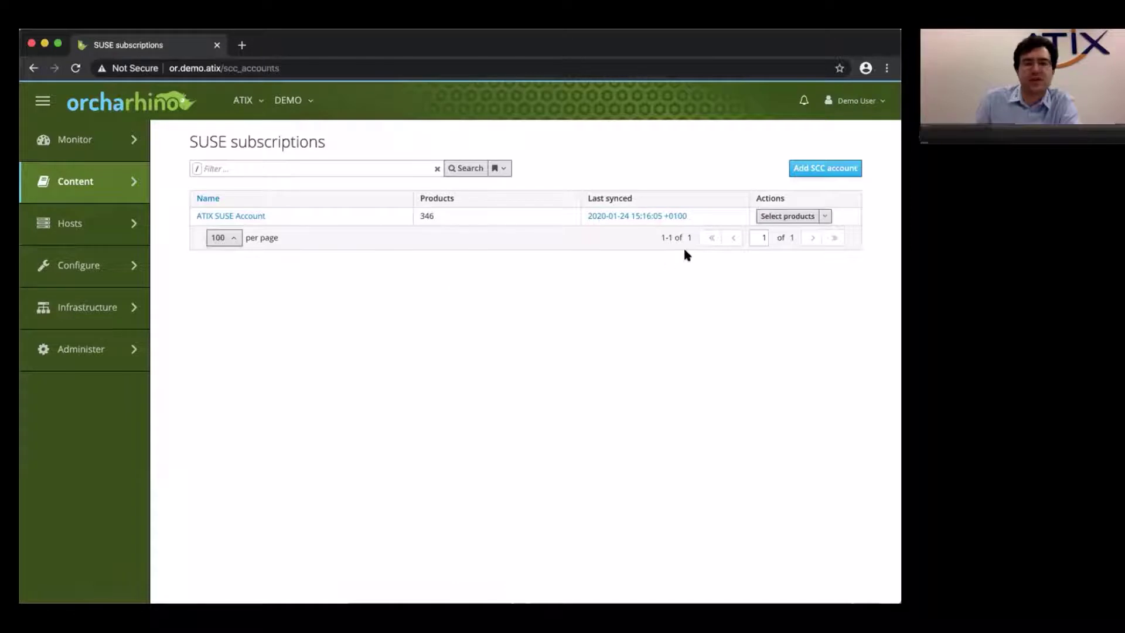
left_click(781, 216)
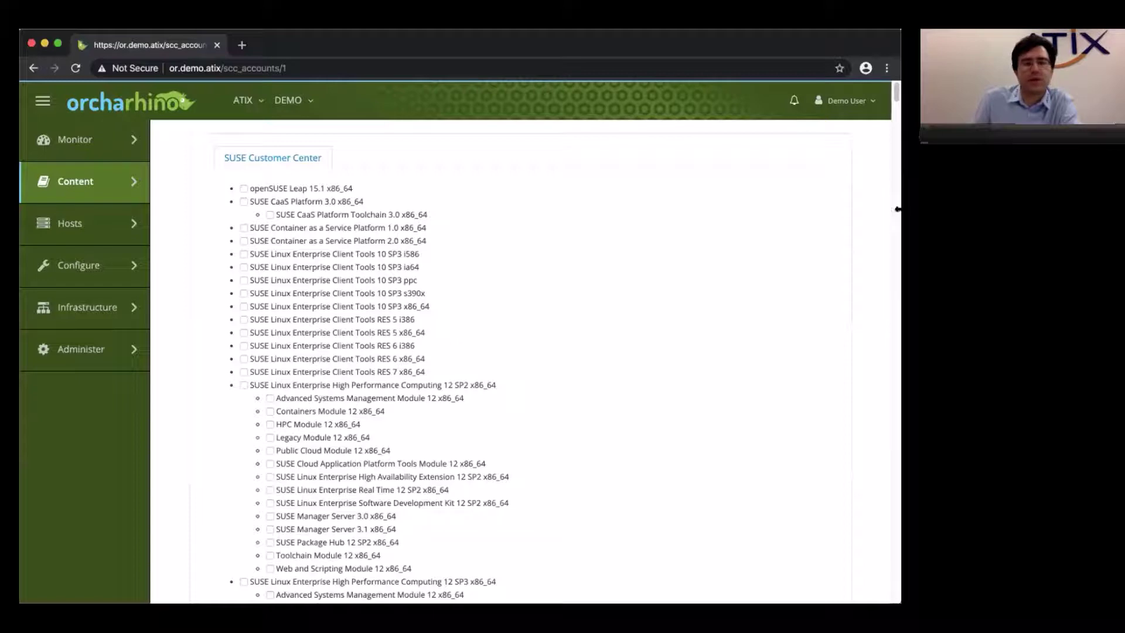
left_click_drag(895, 93, 896, 592)
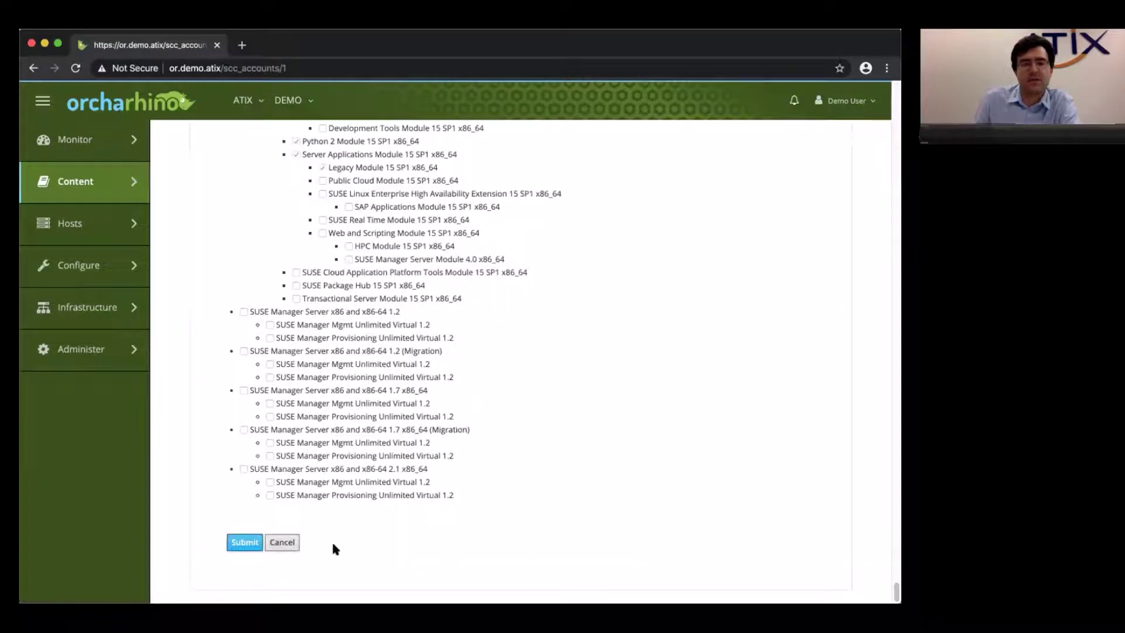
left_click(284, 544)
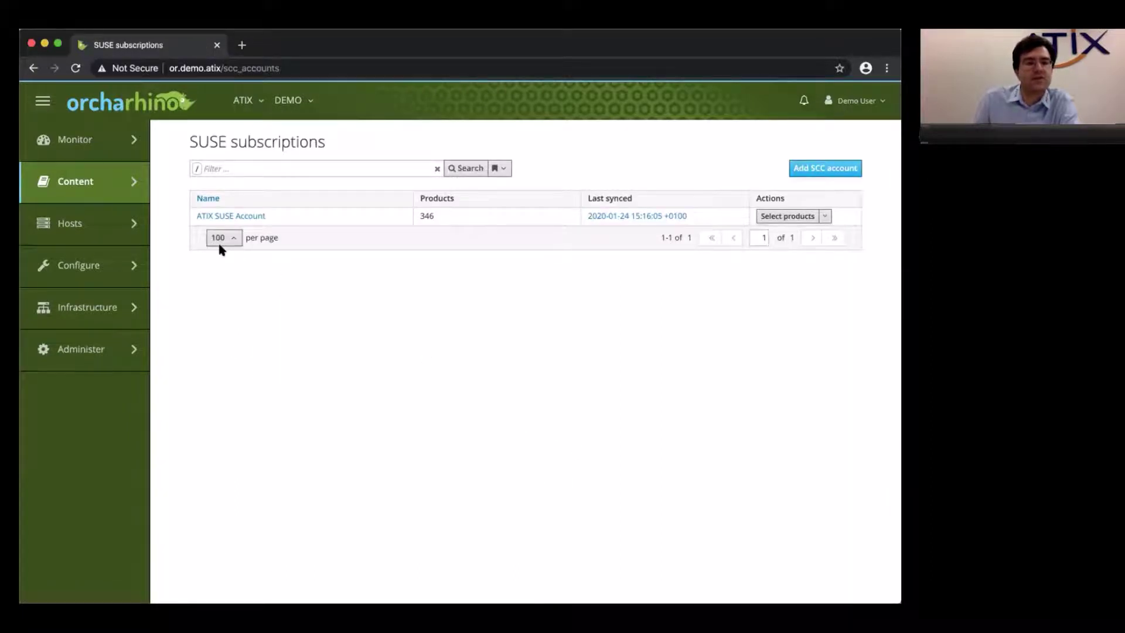
Step: Open the content Products list and examine the products with their sync status and sync plans
mouse_move(128, 193)
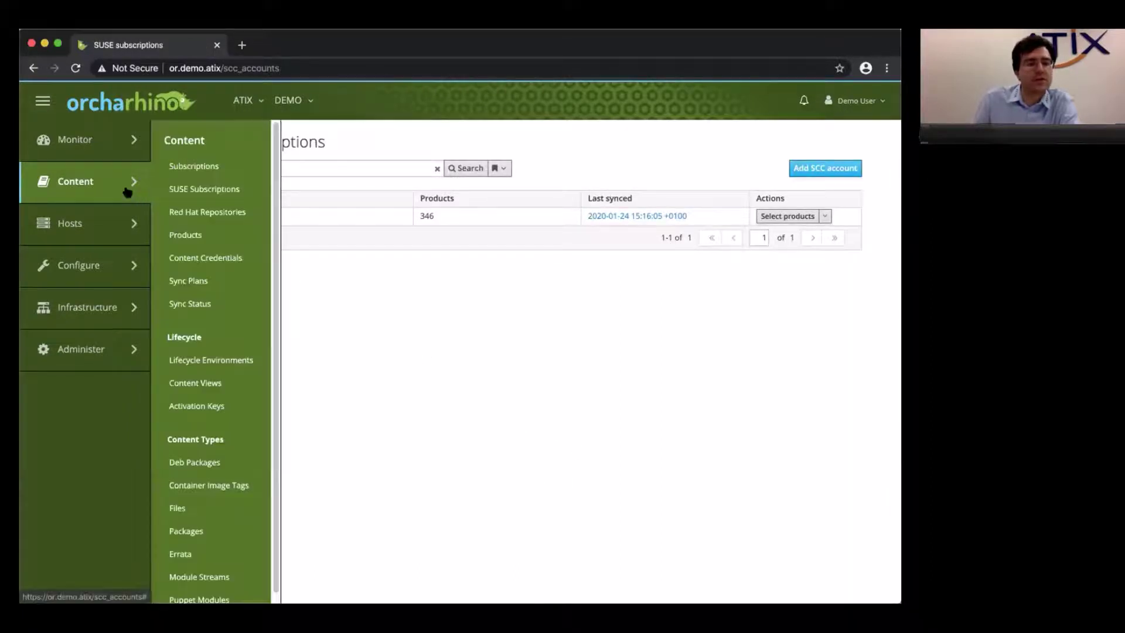
left_click(213, 237)
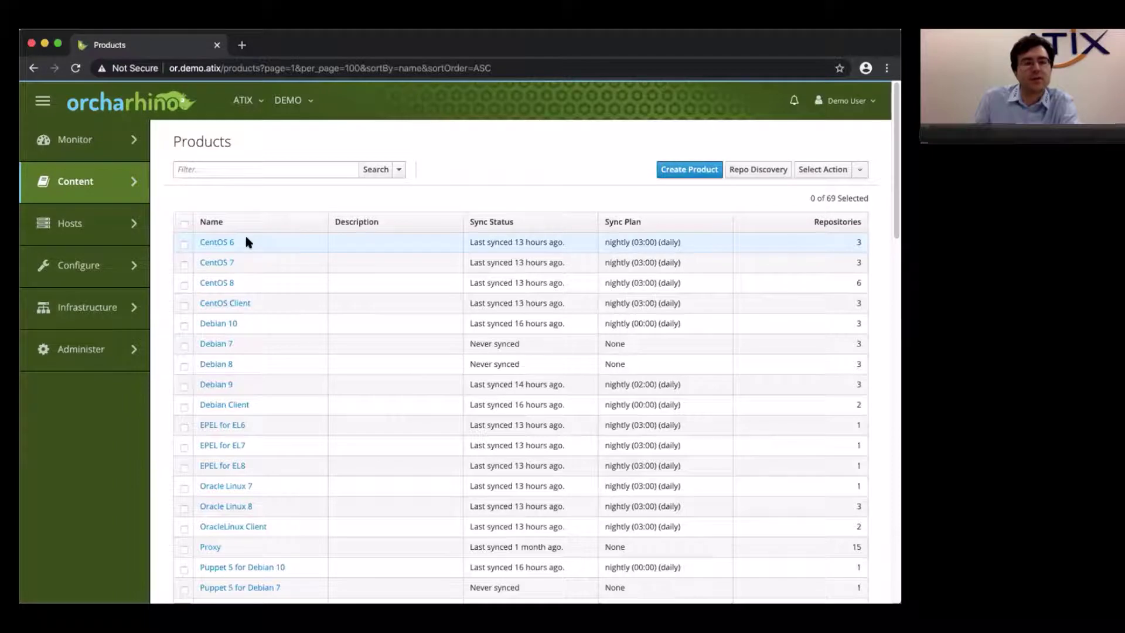
scroll(329, 337, "down", 1)
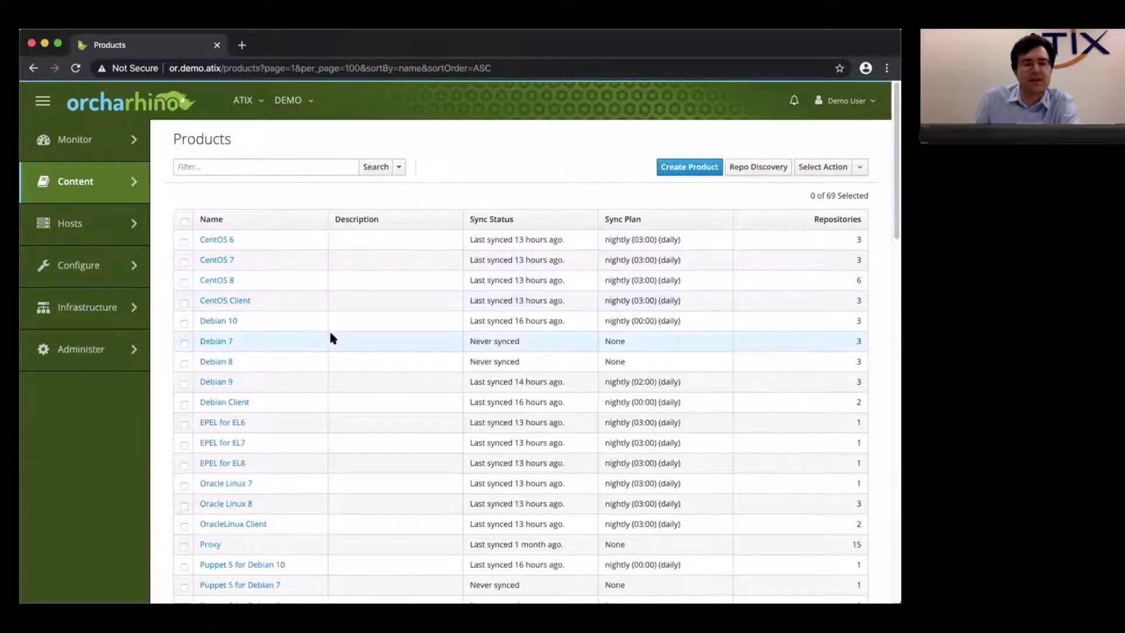
scroll(251, 329, "down", 9)
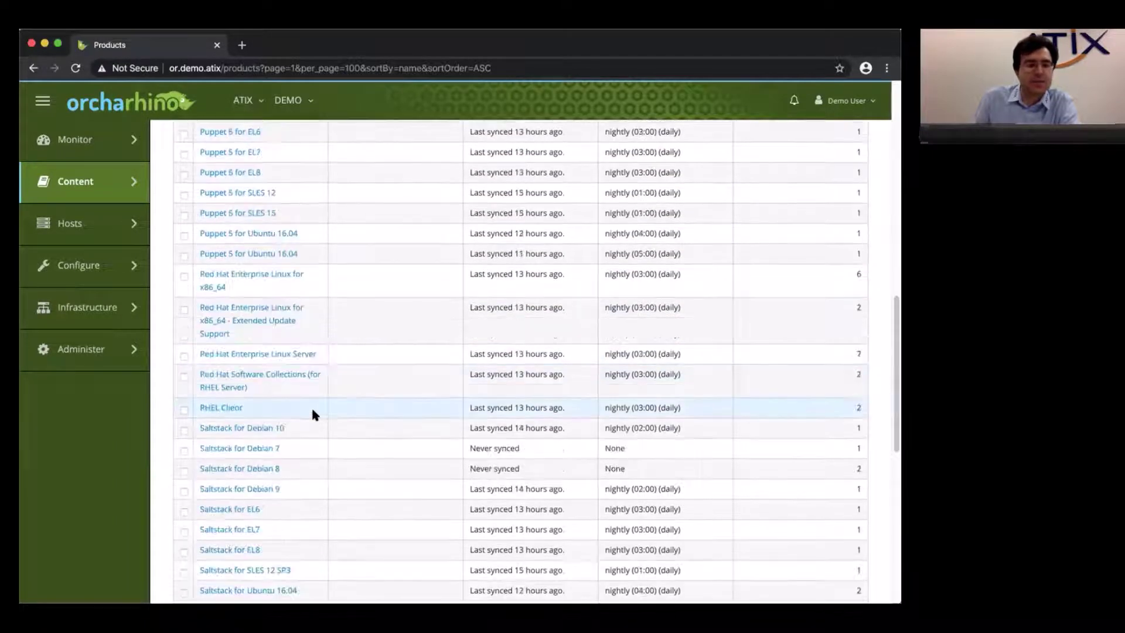
scroll(311, 406, "down", 8)
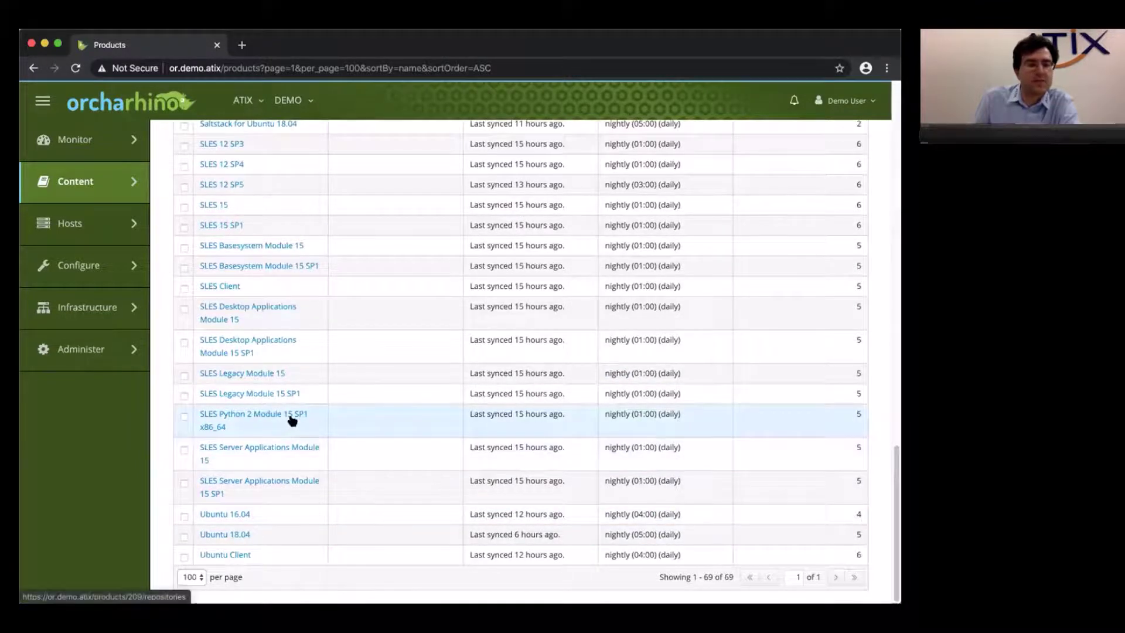
scroll(290, 416, "up", 2)
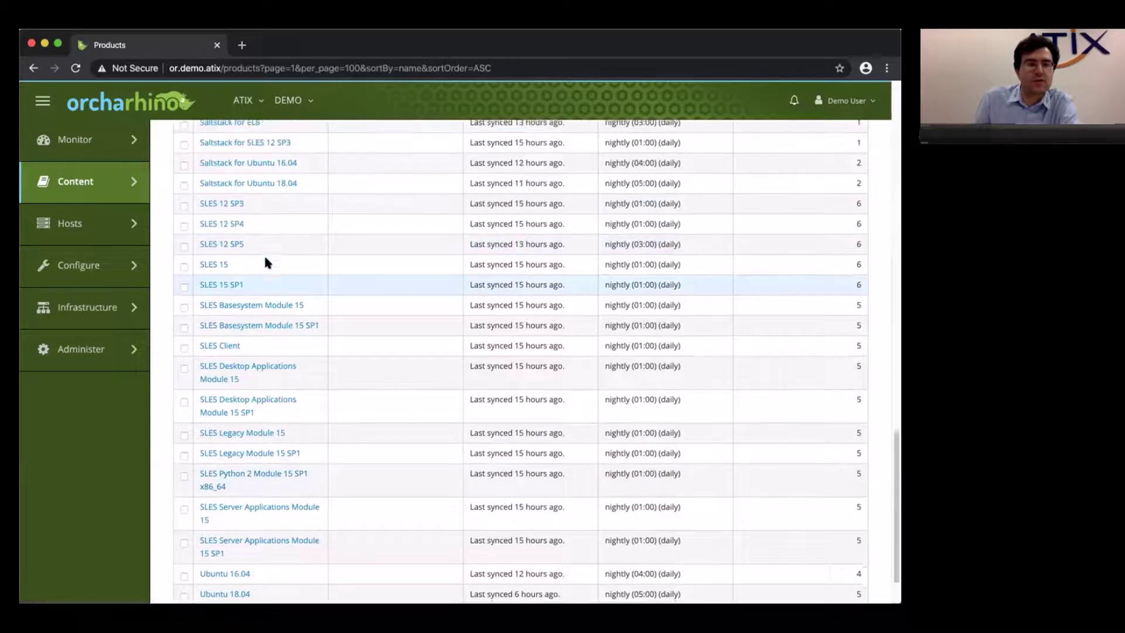
scroll(264, 263, "up", 10)
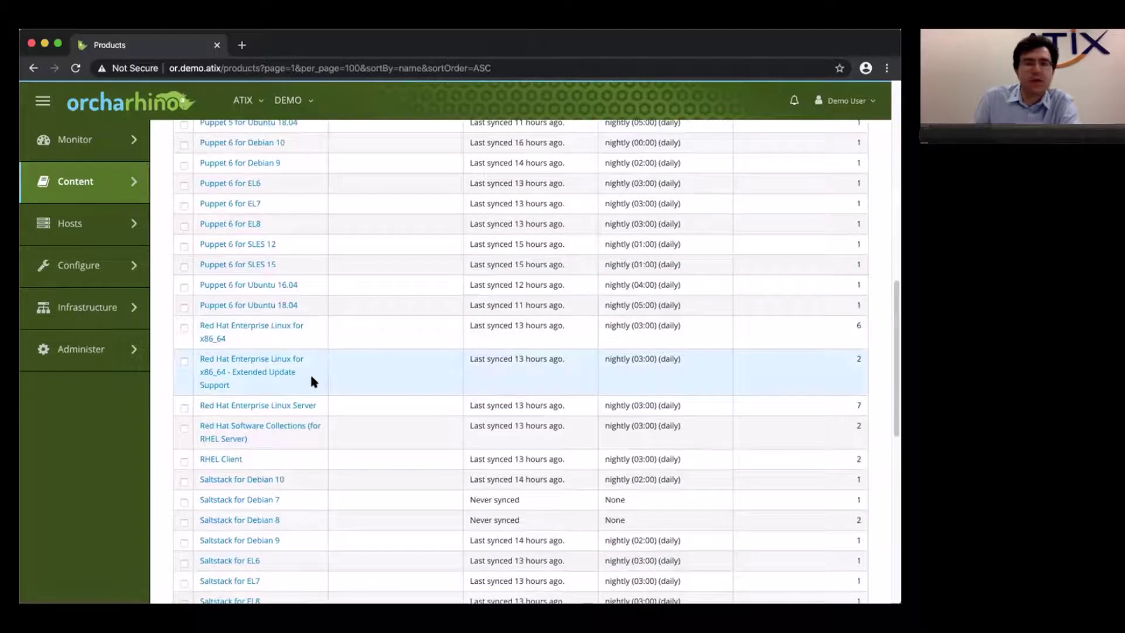
scroll(309, 430, "down", 13)
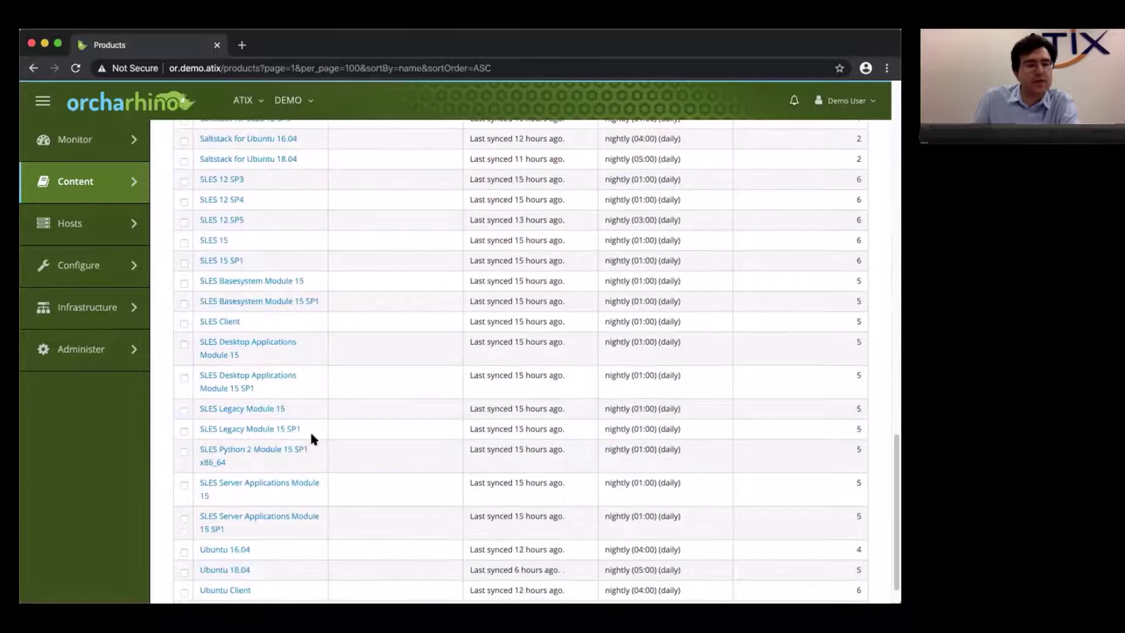
Step: Open the bionic main restricted repository of the Ubuntu 18.04 product and examine its sync settings and available actions without running any
left_click(218, 535)
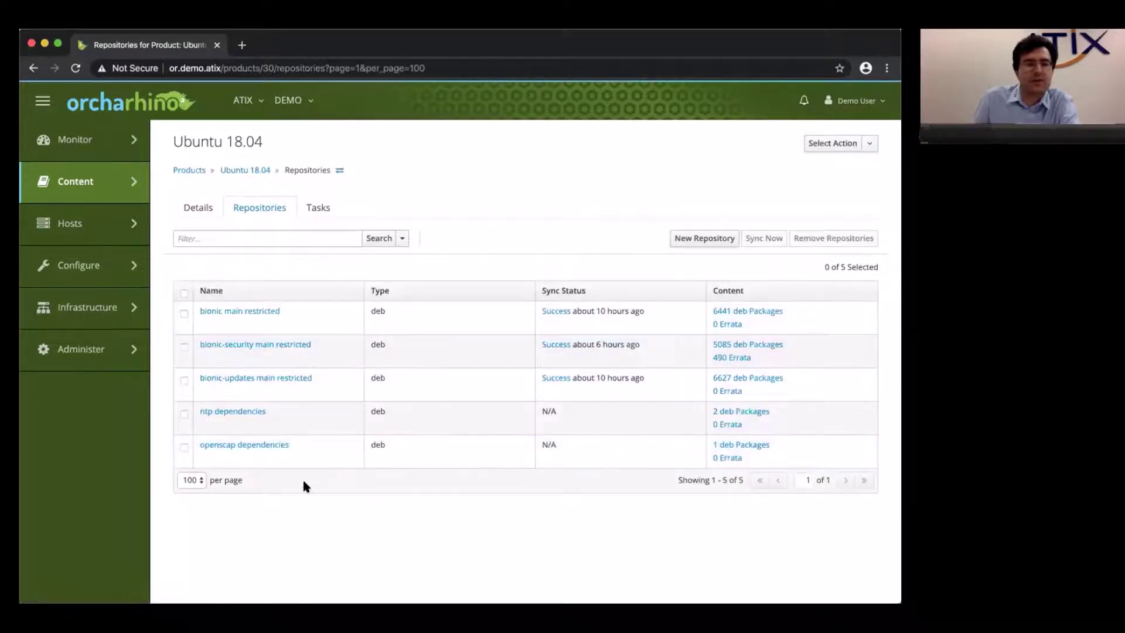
left_click(249, 314)
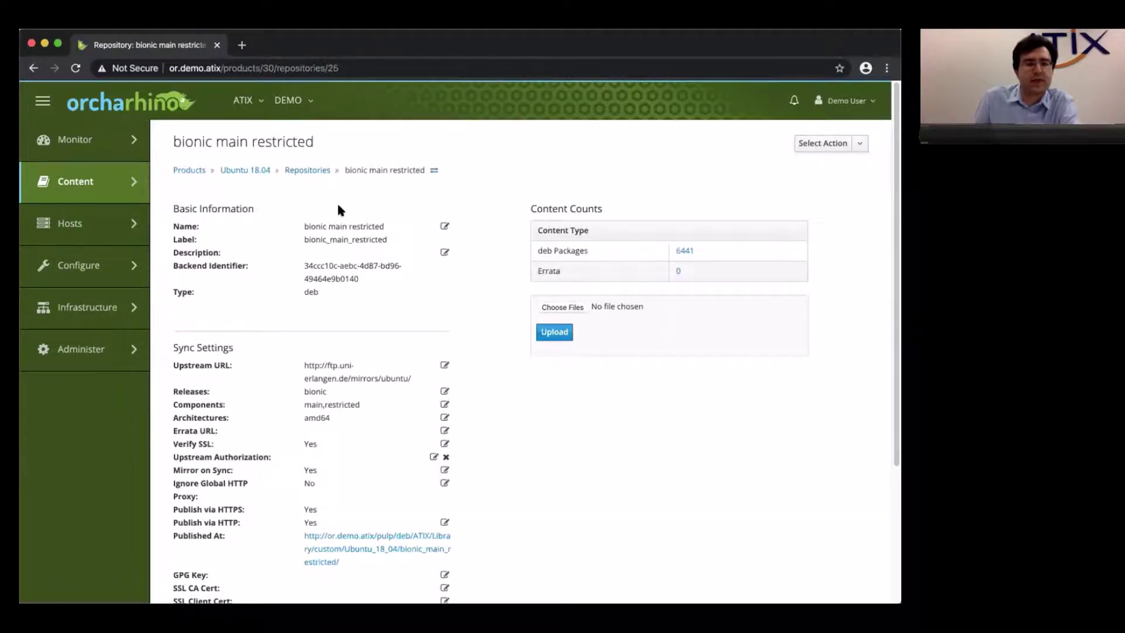
scroll(514, 418, "down", 1)
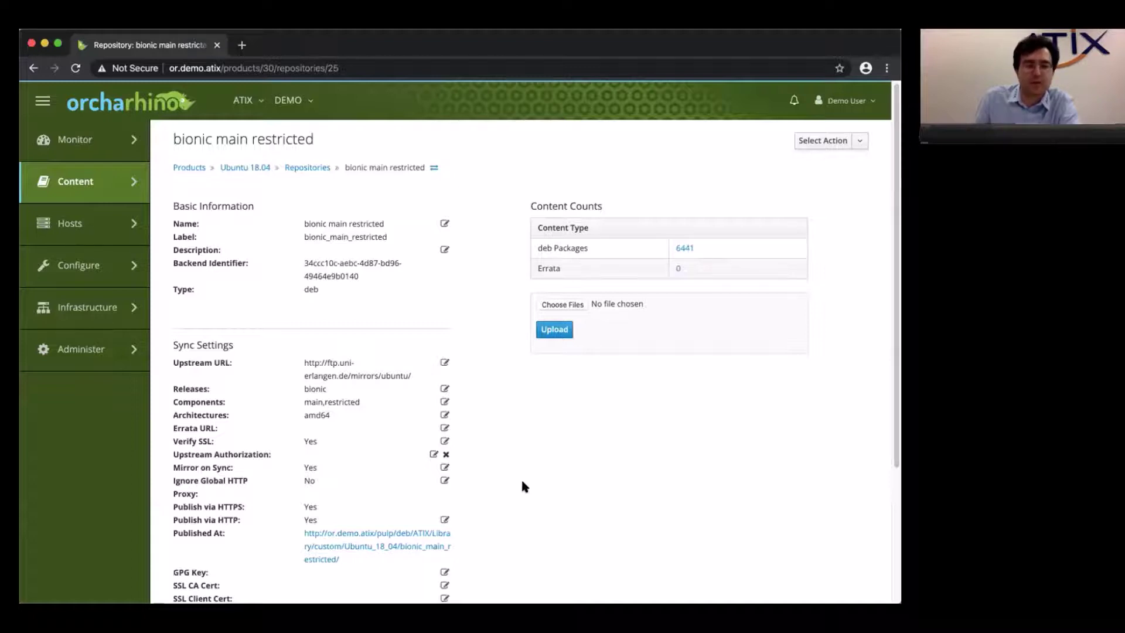
scroll(522, 482, "up", 1)
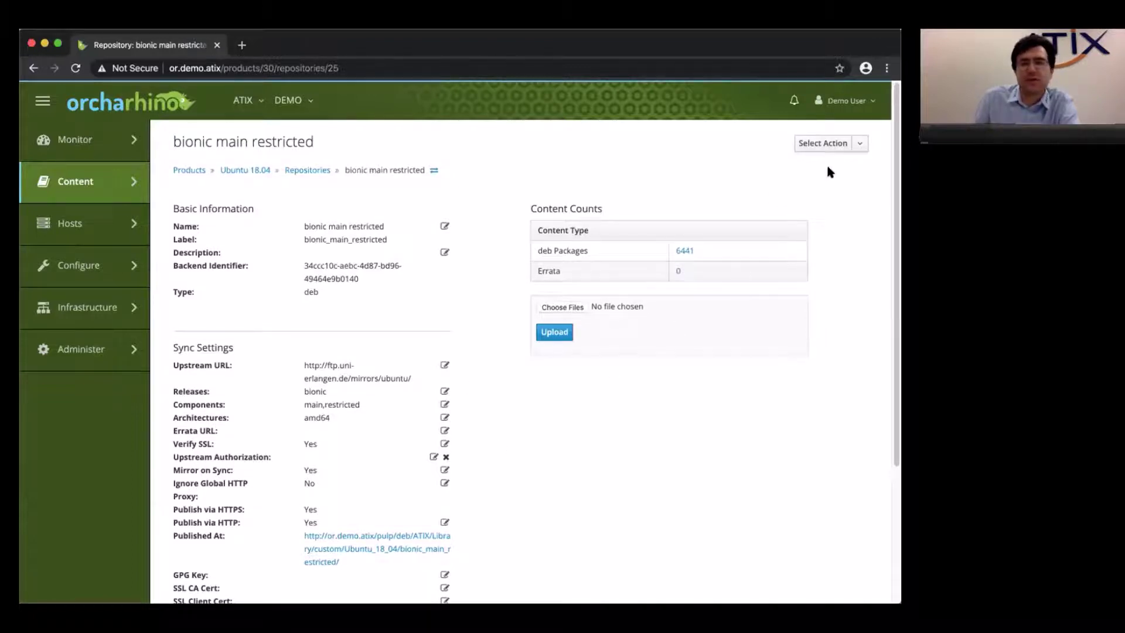
left_click(860, 144)
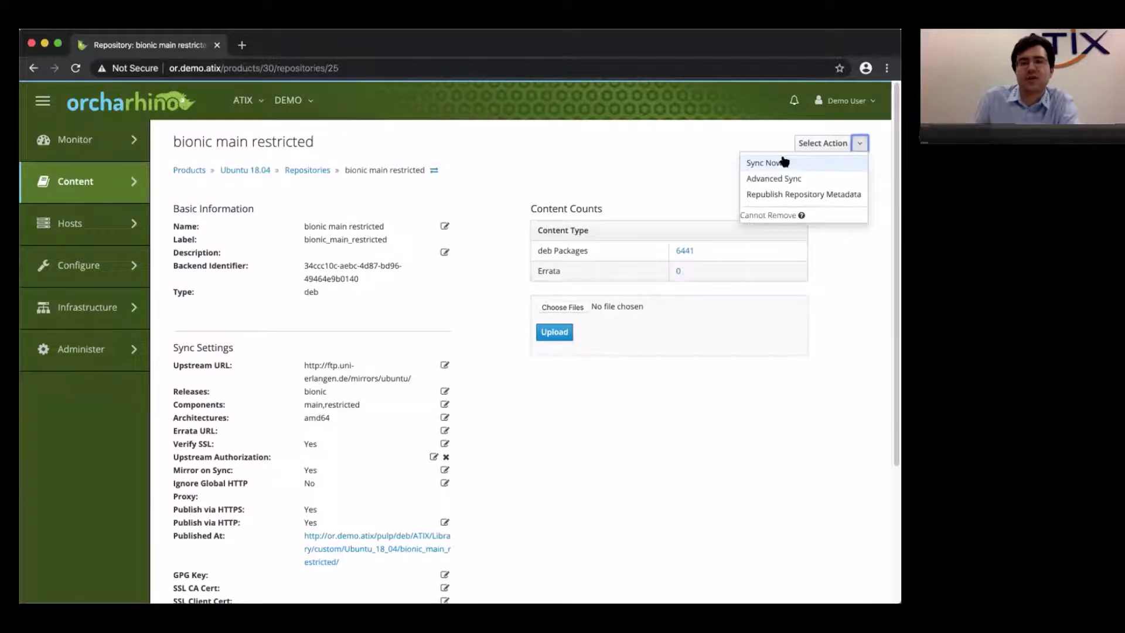
left_click(790, 407)
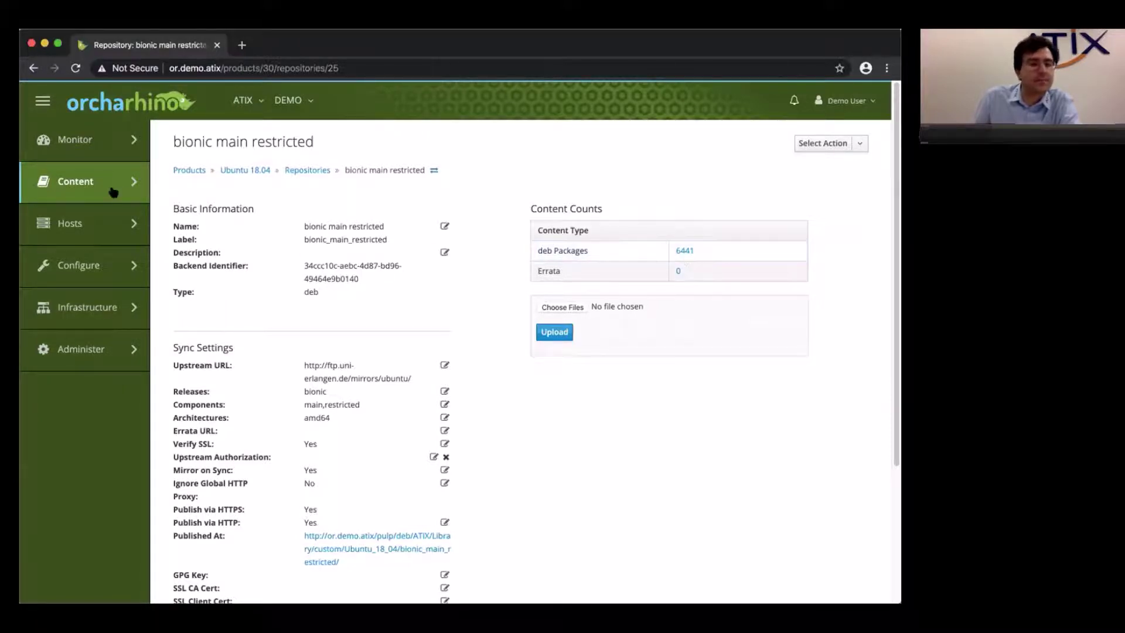
Step: View the list of sync plans, and open the lifecycle environment paths to examine their environments
mouse_move(113, 191)
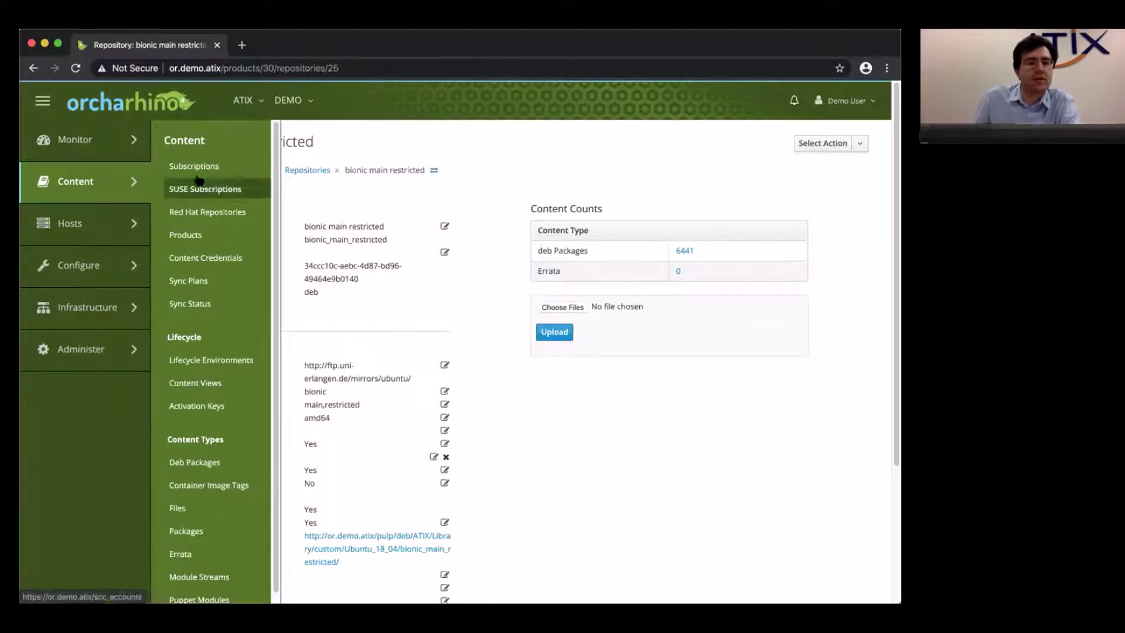
left_click(212, 284)
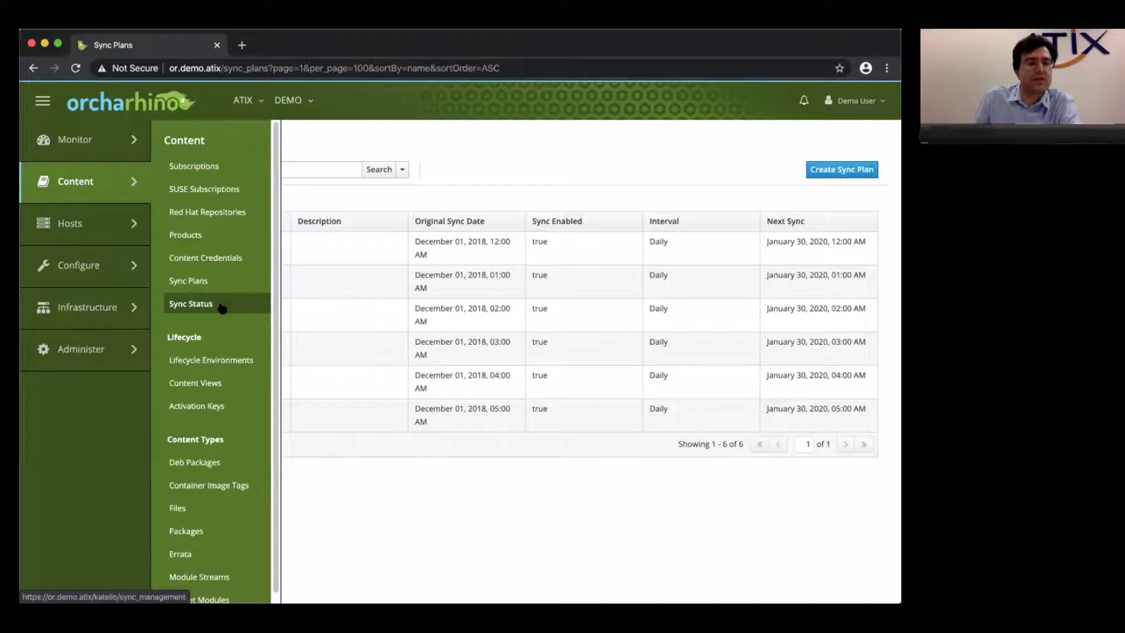
left_click(222, 361)
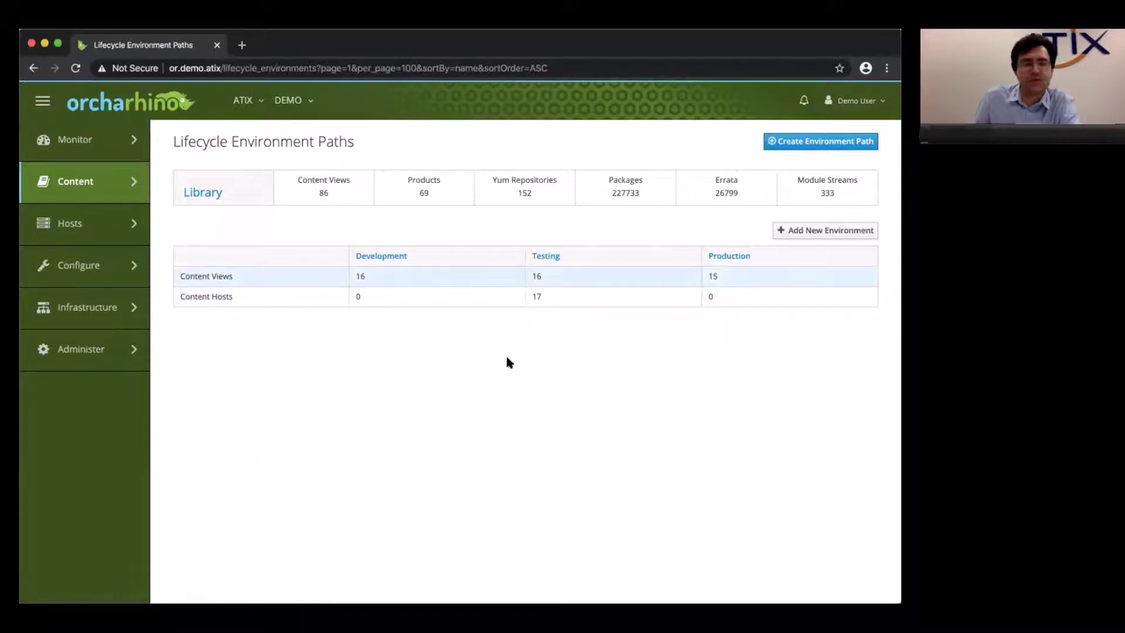
Step: Open the Ubuntu 18.04 content view and examine its published versions and its Apt repositories
mouse_move(131, 193)
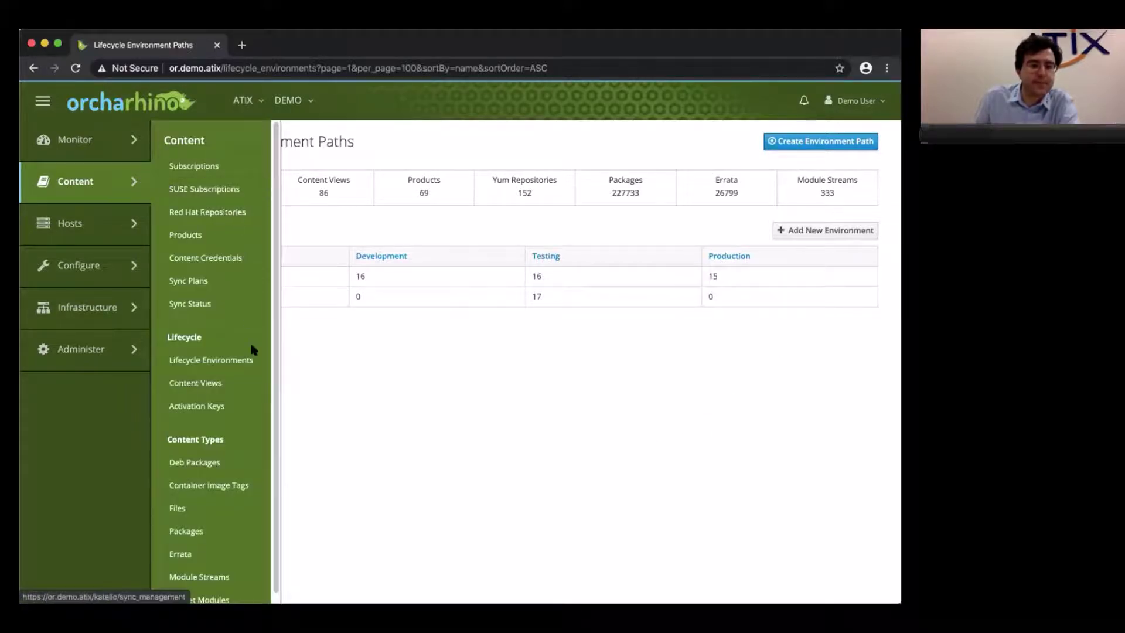
left_click(221, 385)
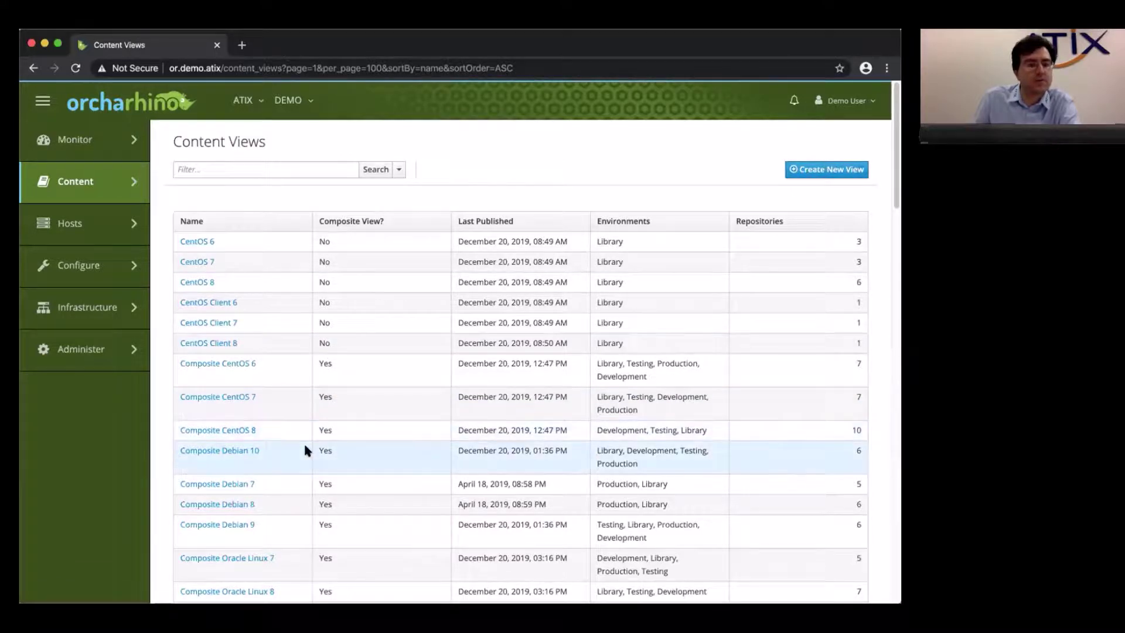
scroll(285, 450, "down", 15)
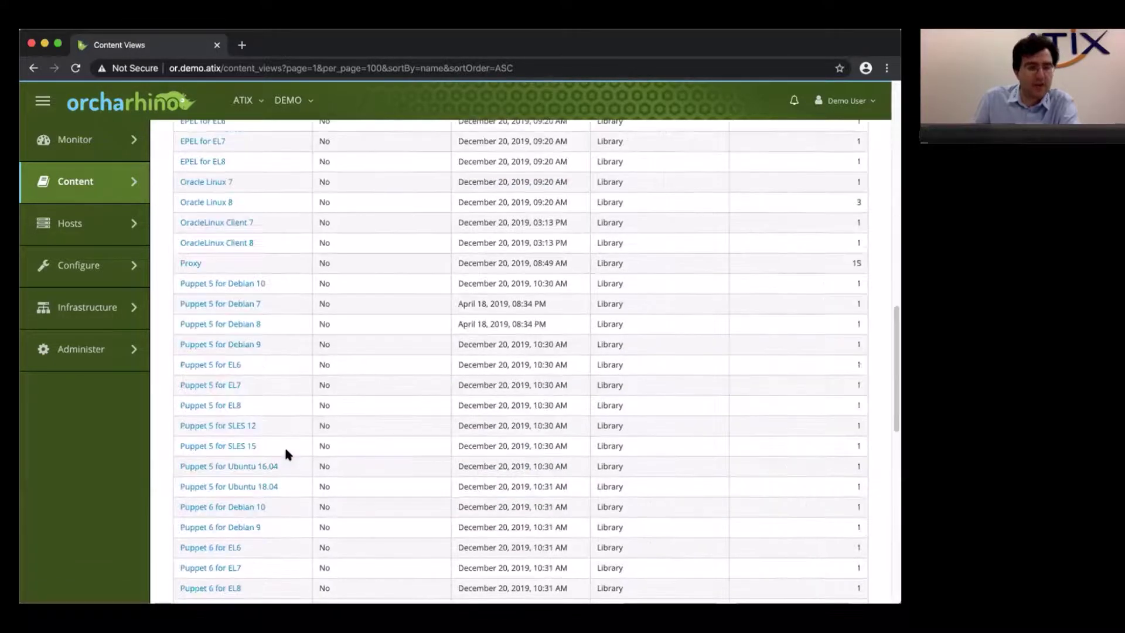
scroll(285, 452, "down", 10)
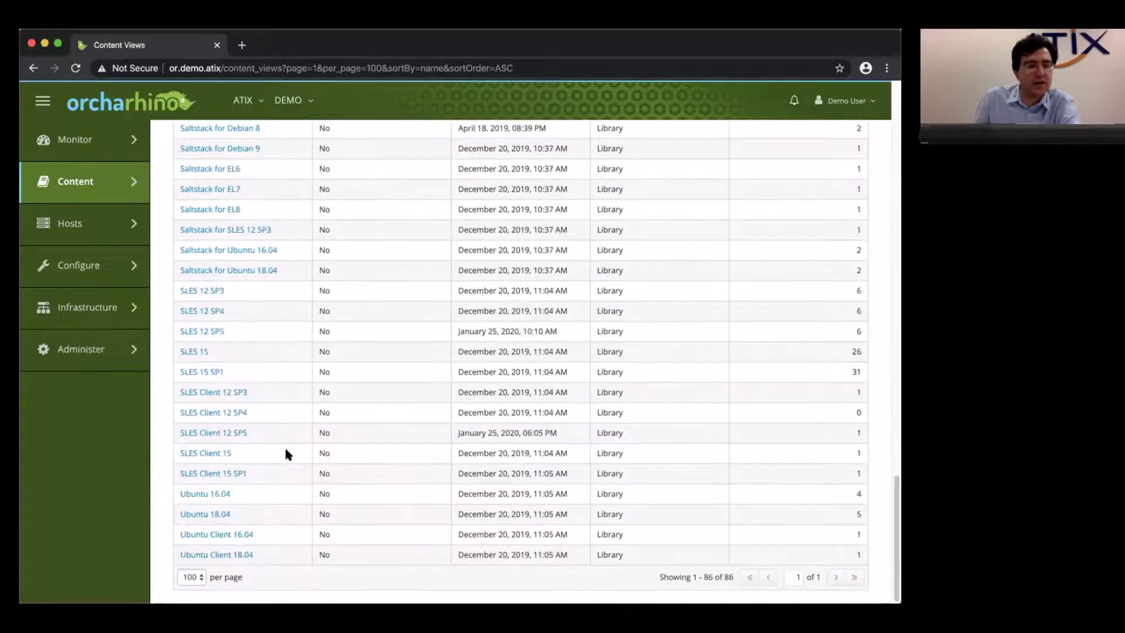
left_click(219, 514)
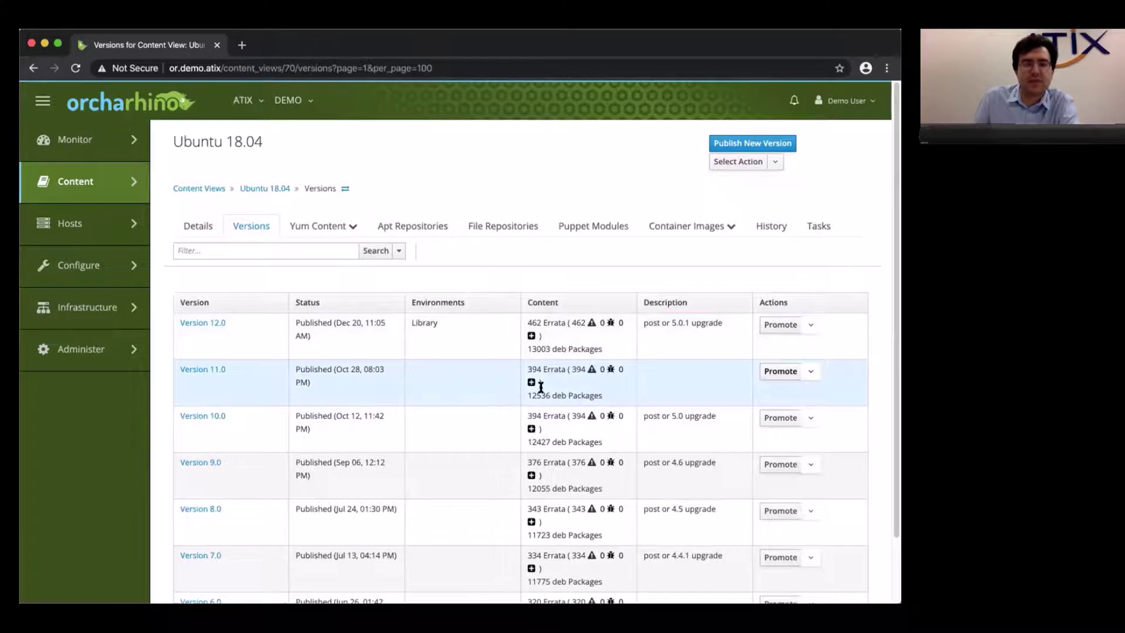
scroll(536, 405, "down", 2)
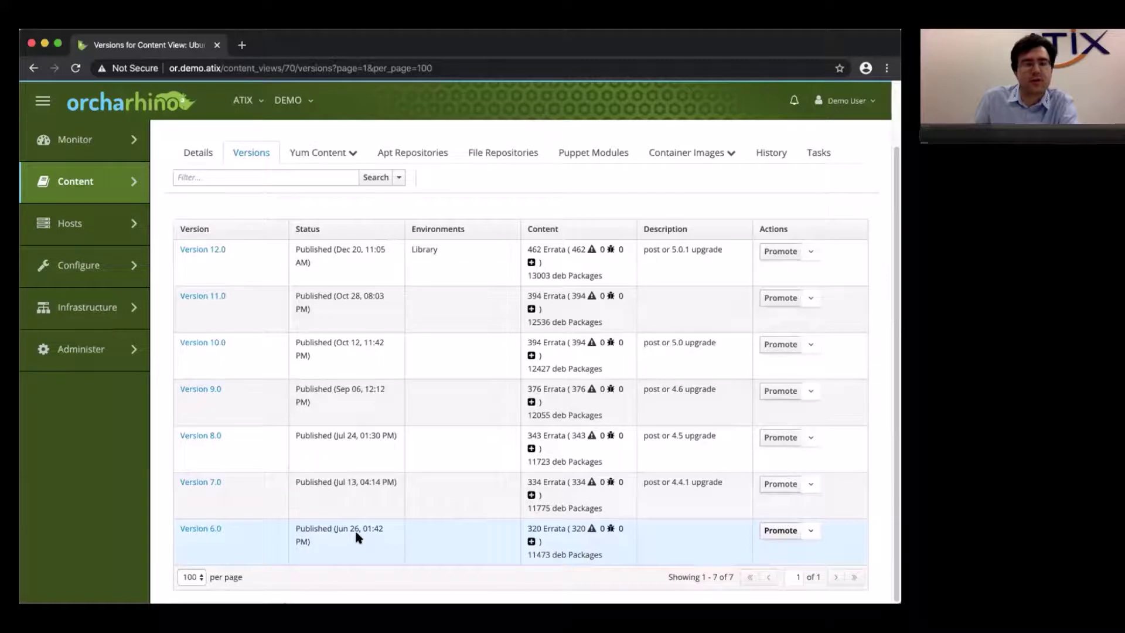
scroll(464, 508, "up", 2)
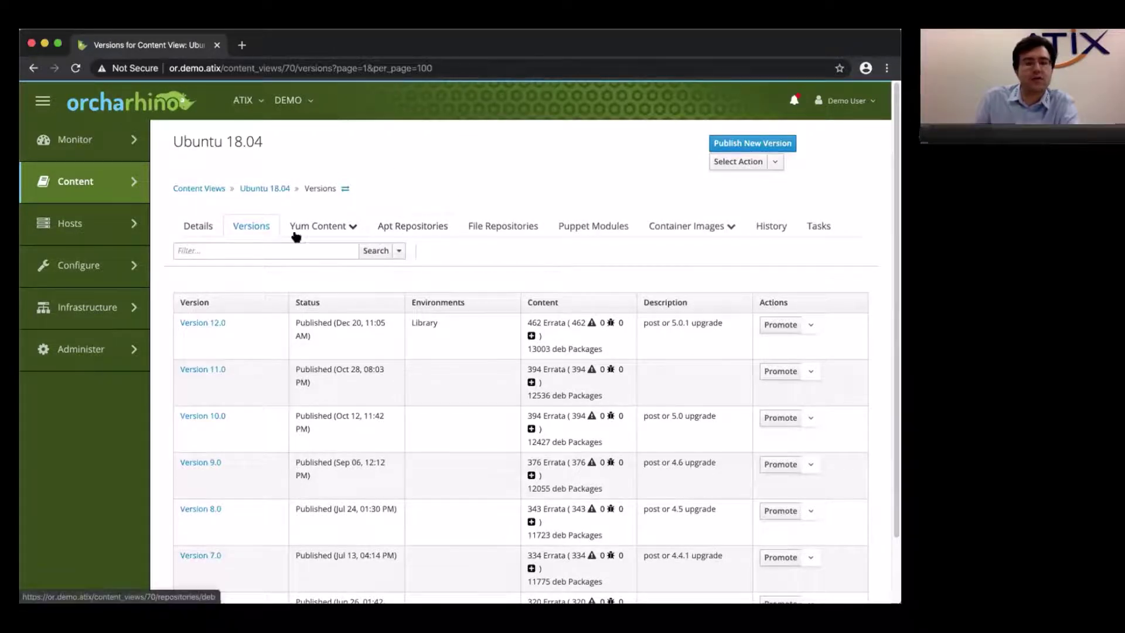
left_click(410, 226)
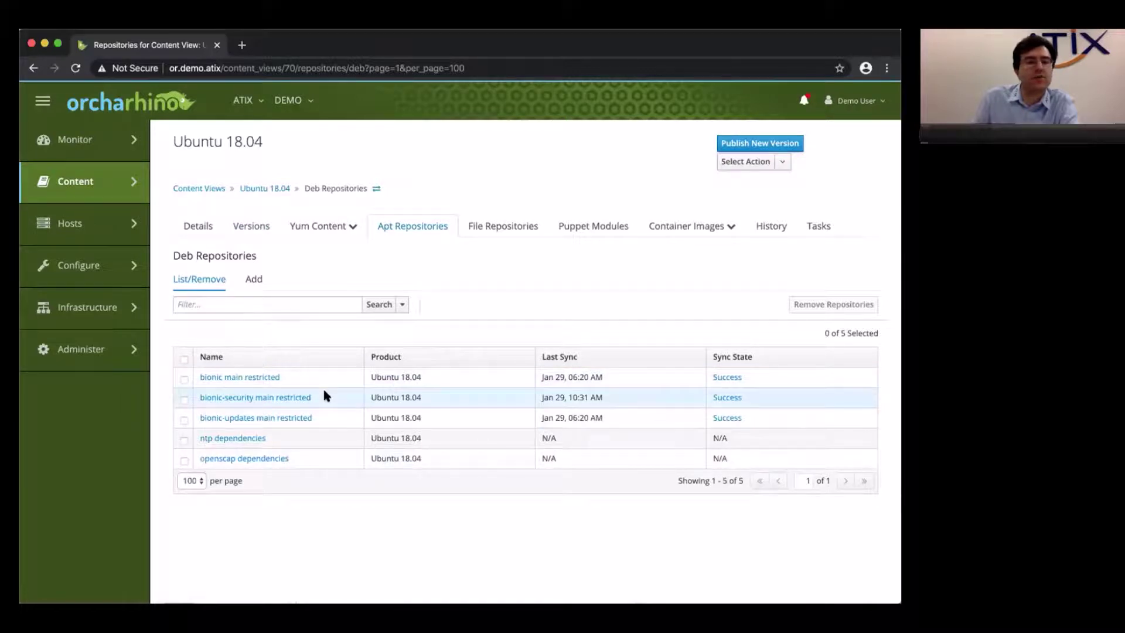
Step: Return to the content views and open Composite Ubuntu 18.04 to examine its versions and their lifecycle environments
mouse_move(134, 186)
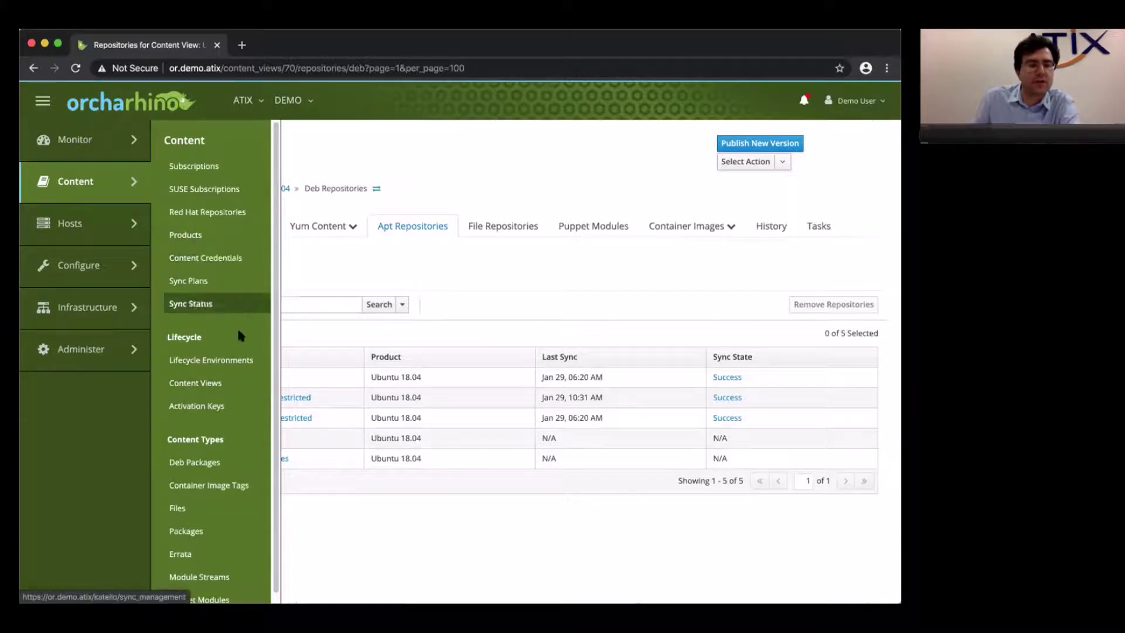
left_click(233, 384)
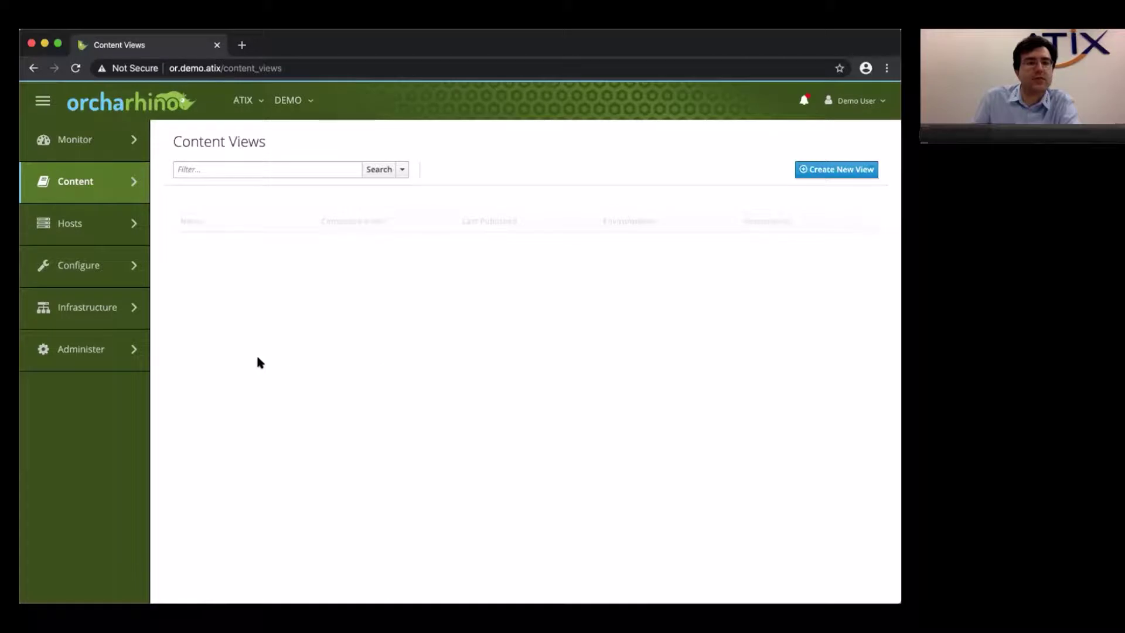
scroll(272, 389, "down", 3)
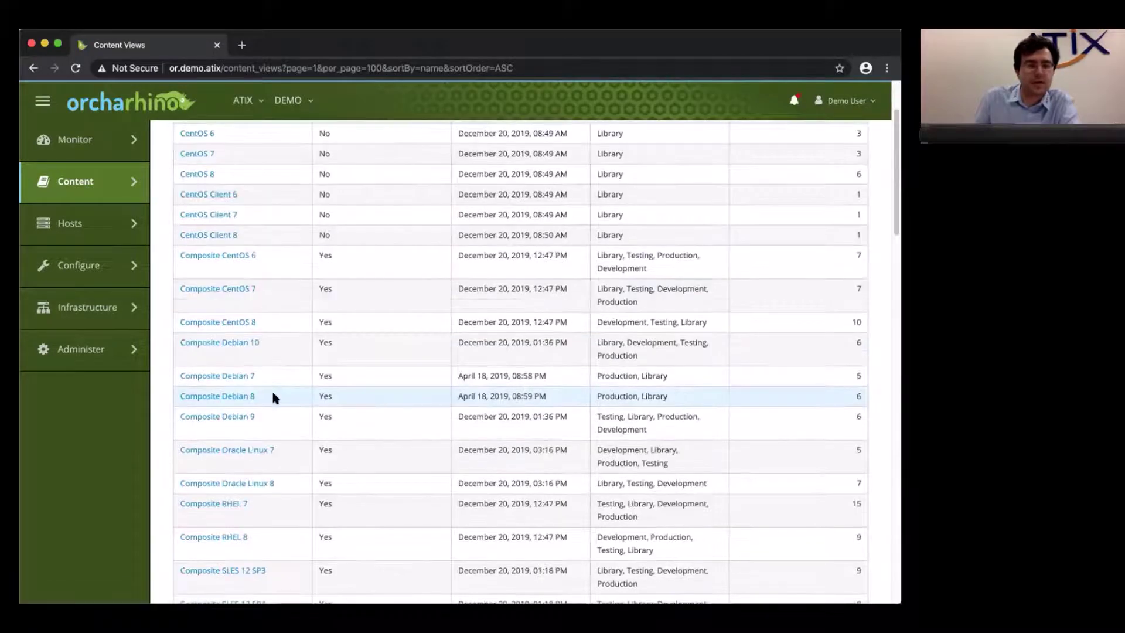
scroll(279, 461, "down", 4)
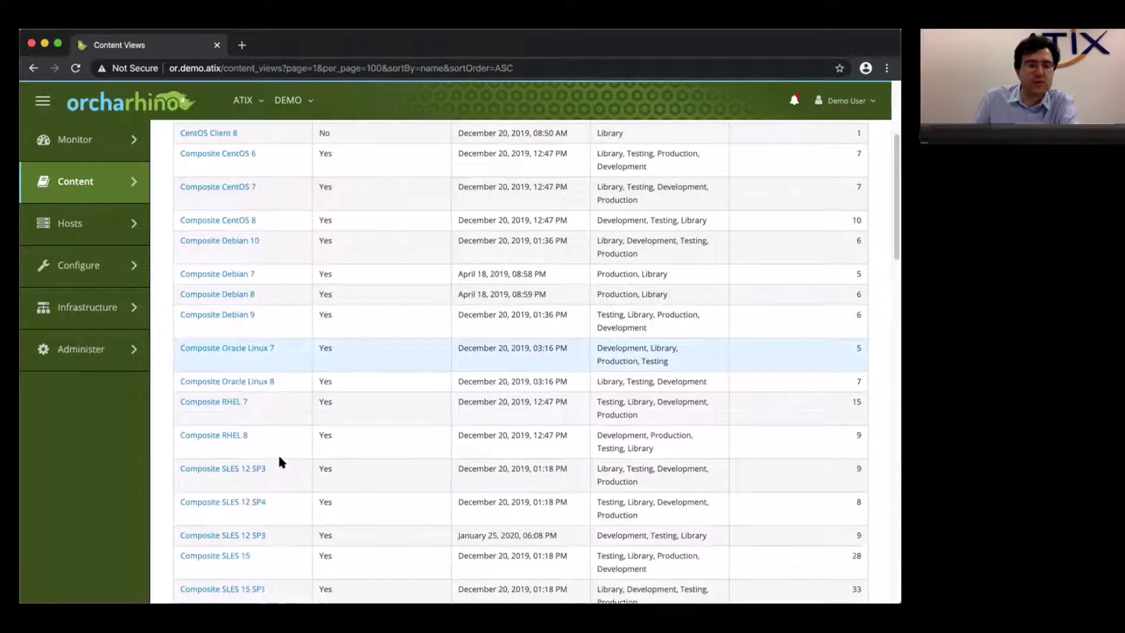
left_click(239, 545)
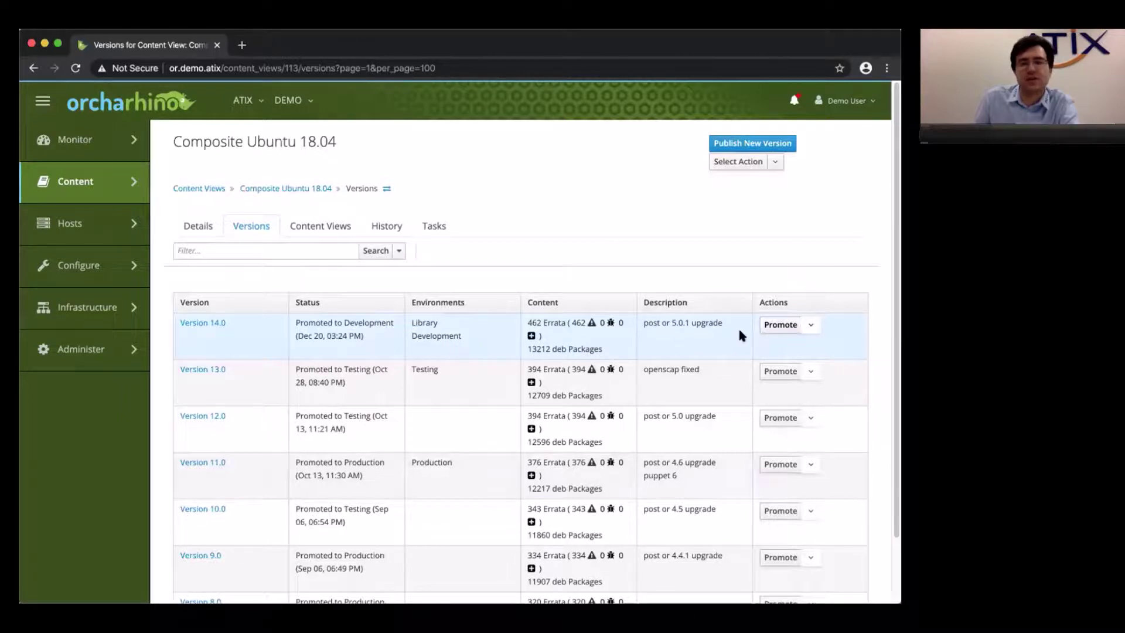
Step: Preview promoting version 14.0 of Composite Ubuntu 18.04 to Testing, cancel the promotion, and view the composite's component content views
left_click(773, 325)
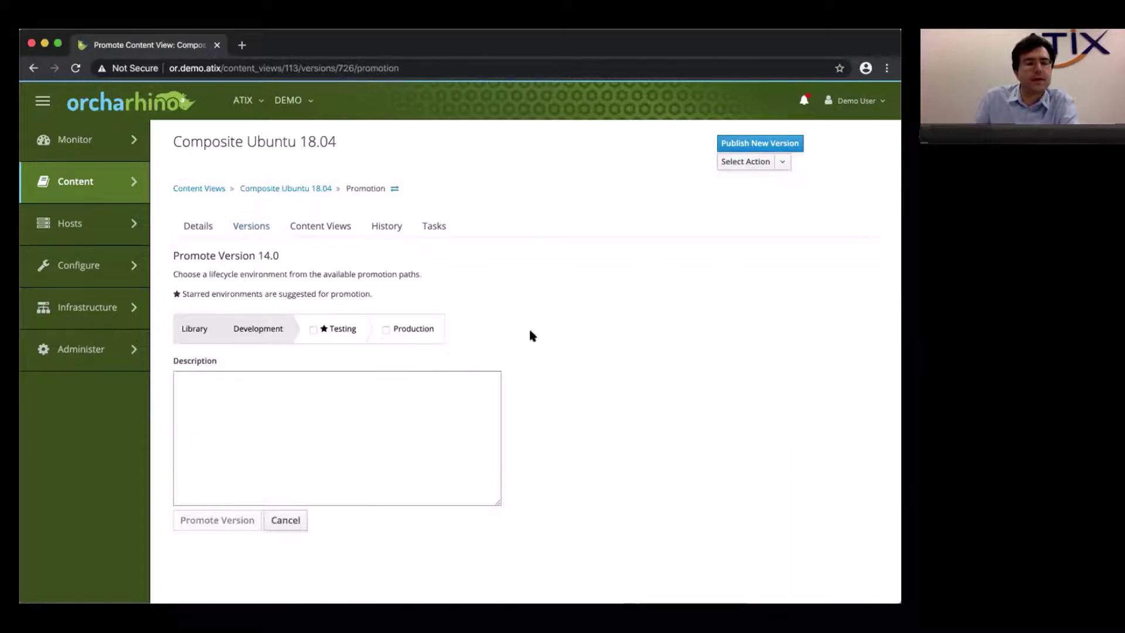
left_click(342, 330)
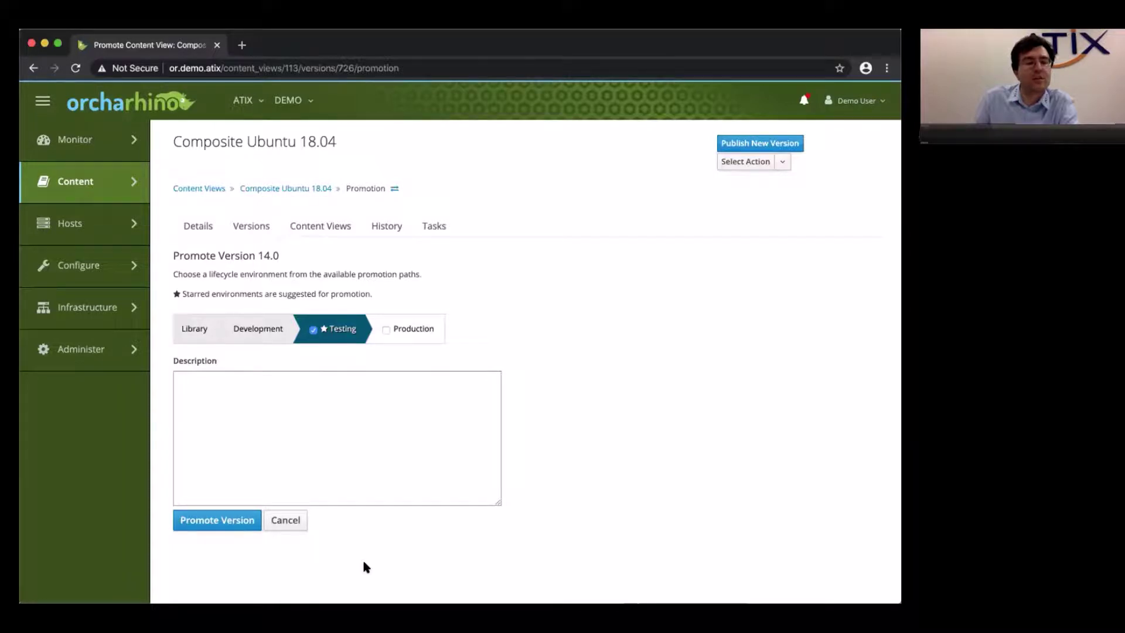
left_click(288, 523)
left_click(306, 224)
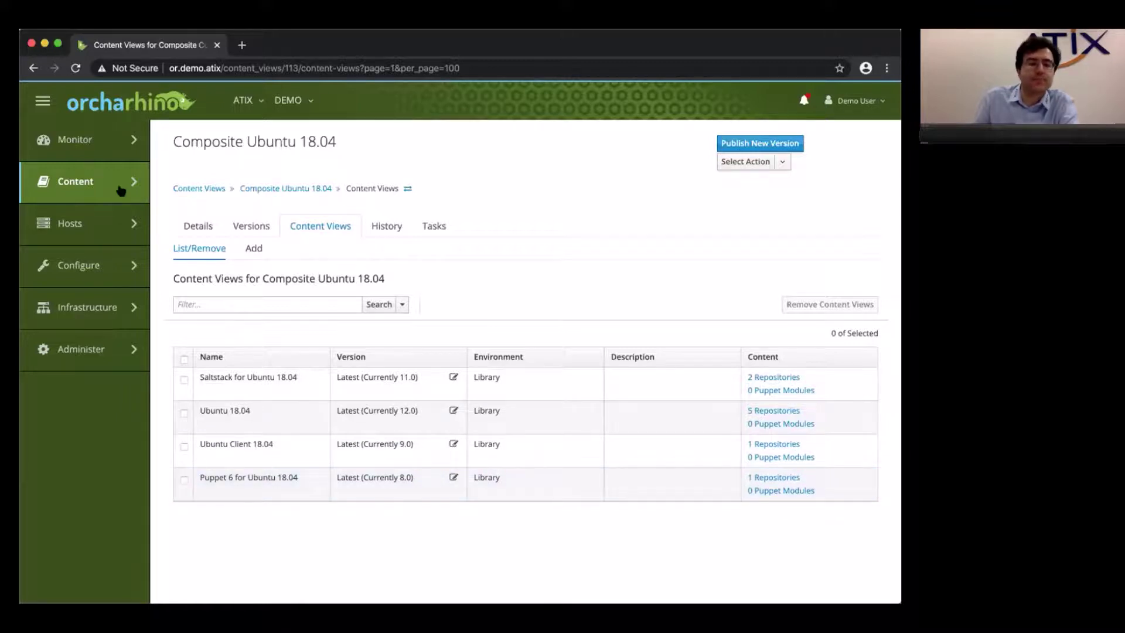
Step: Open the Activation Keys list and examine the keys with their host limits, environments and content views
mouse_move(120, 189)
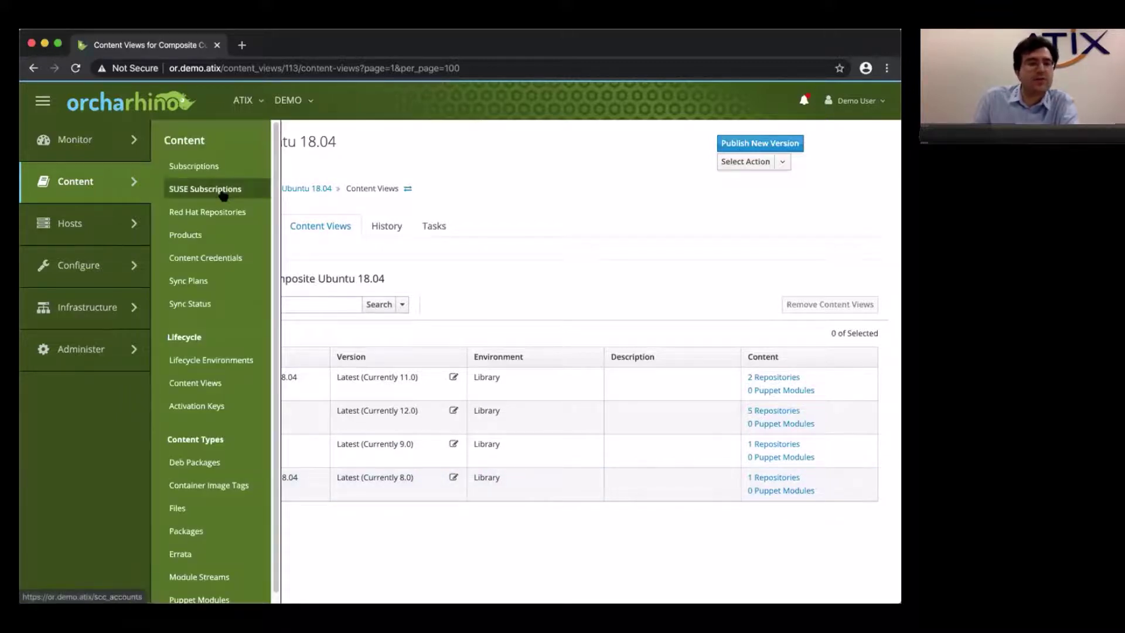
left_click(218, 406)
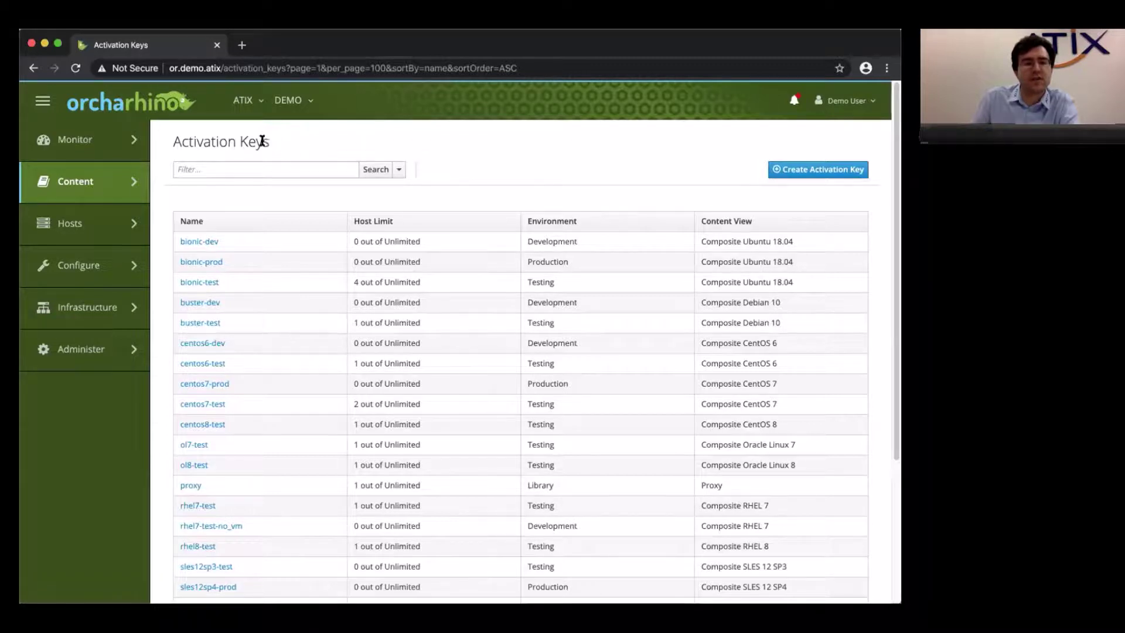
scroll(335, 427, "down", 1)
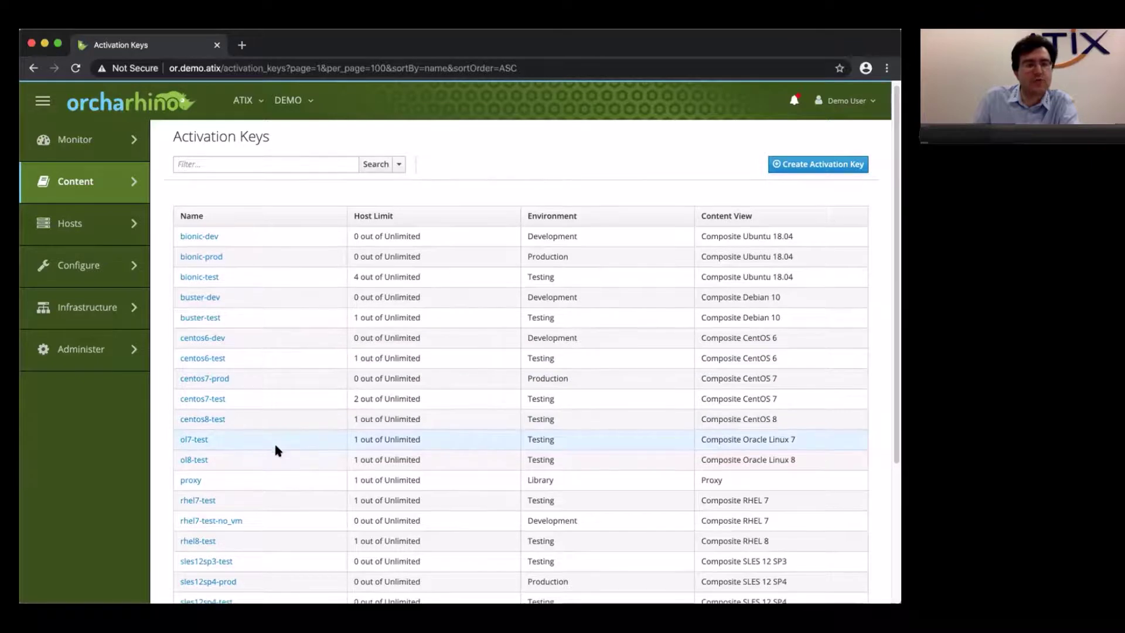
scroll(275, 444, "down", 1)
scroll(276, 450, "down", 5)
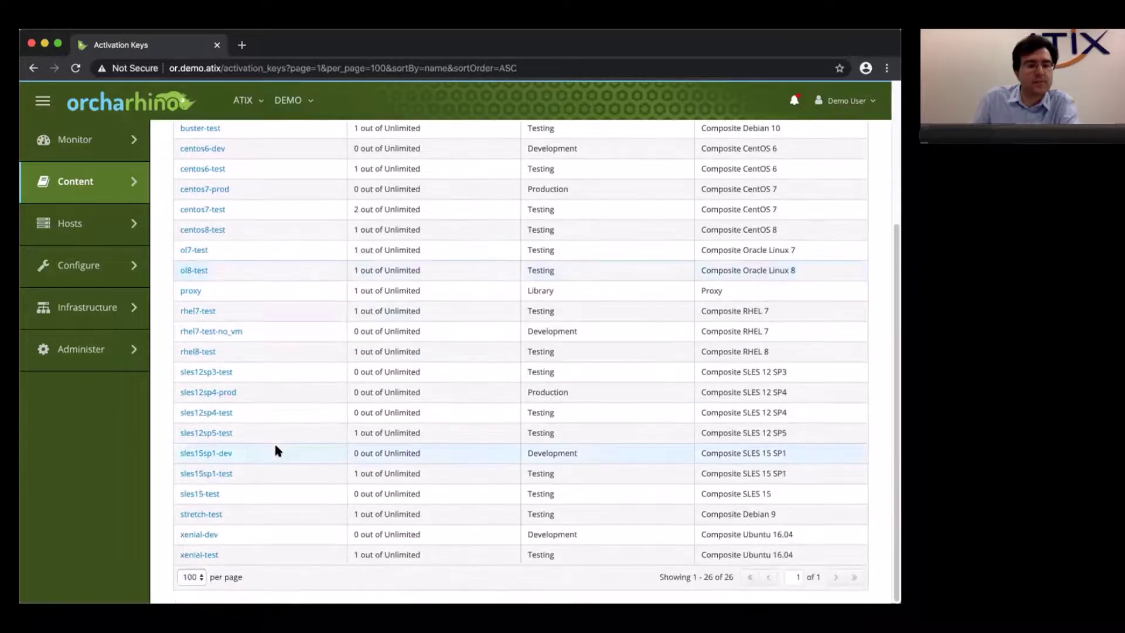
scroll(235, 400, "up", 5)
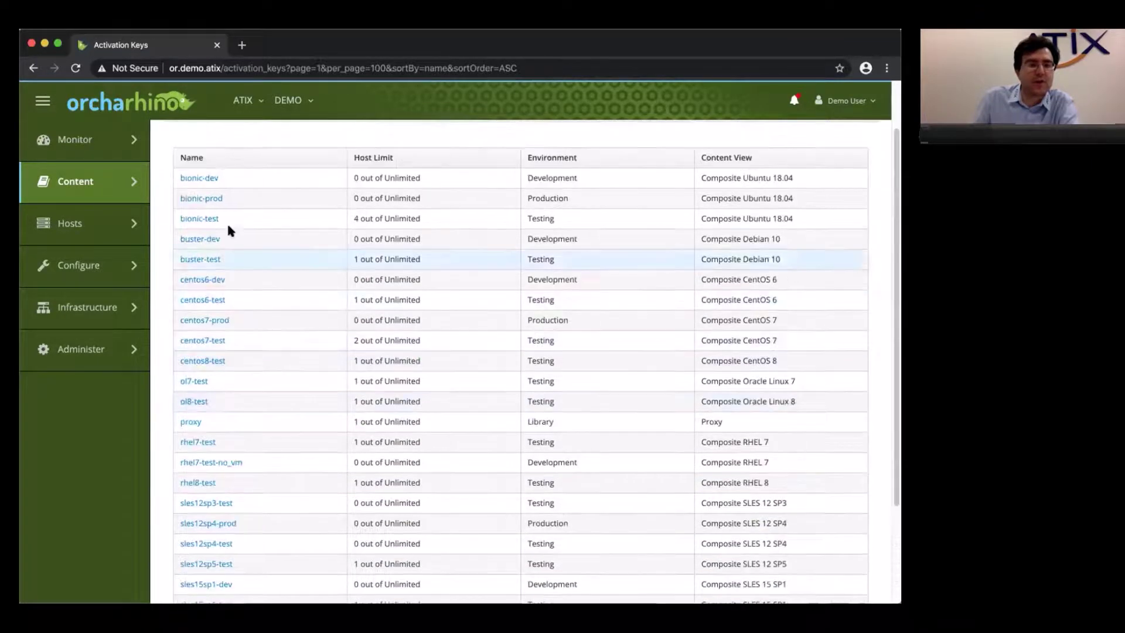
Step: Open the bionic-test activation key and examine its details and attached subscriptions
left_click(211, 219)
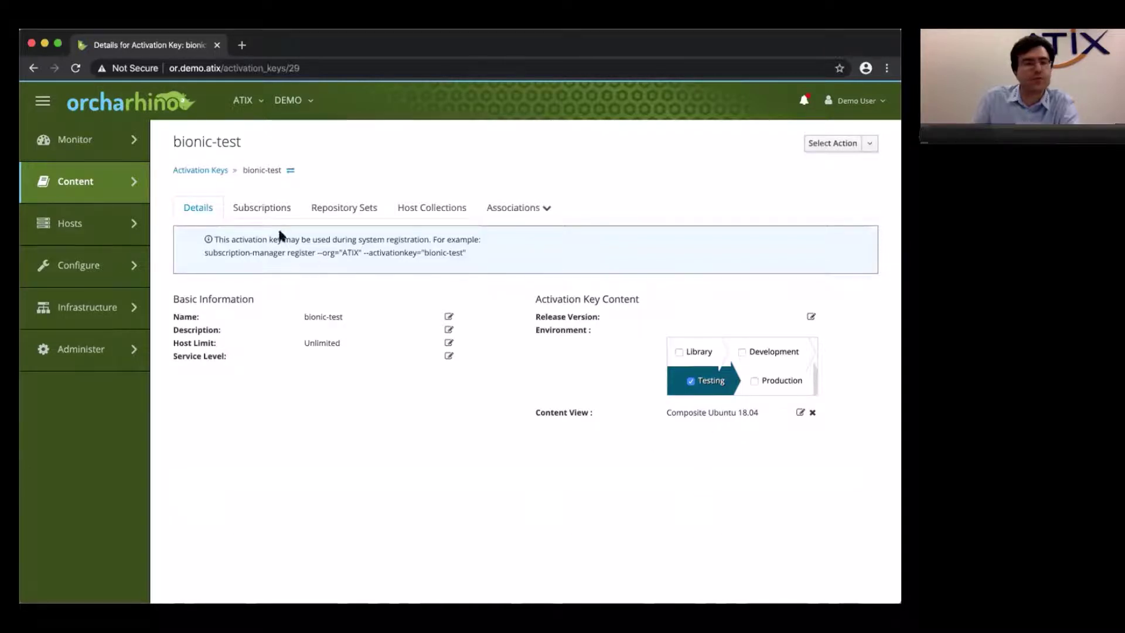
left_click(264, 209)
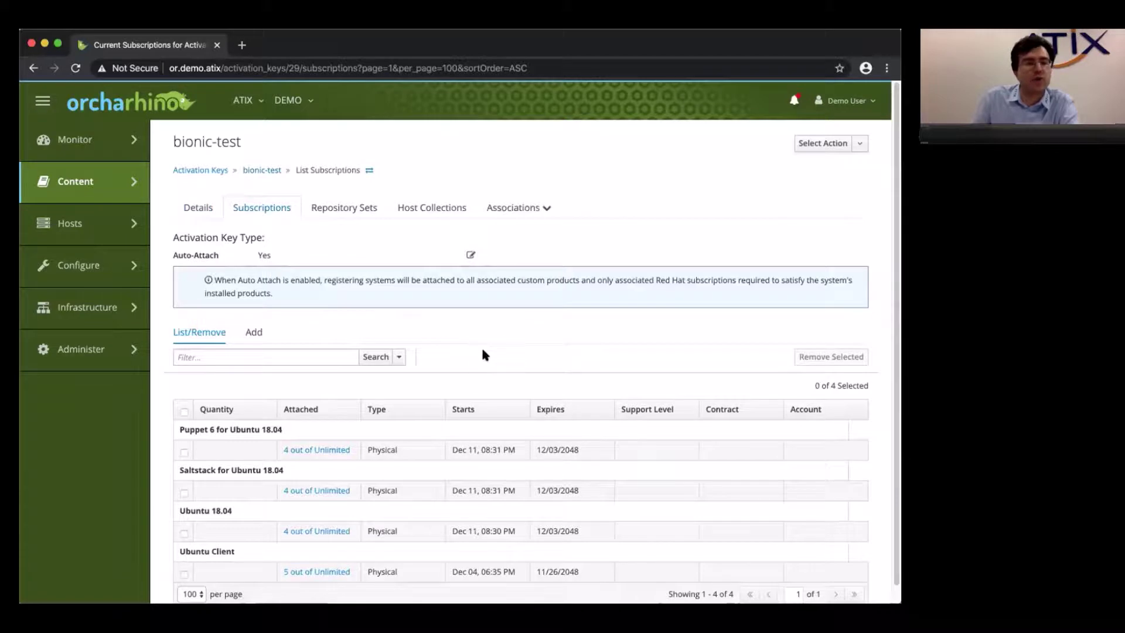
scroll(386, 411, "down", 1)
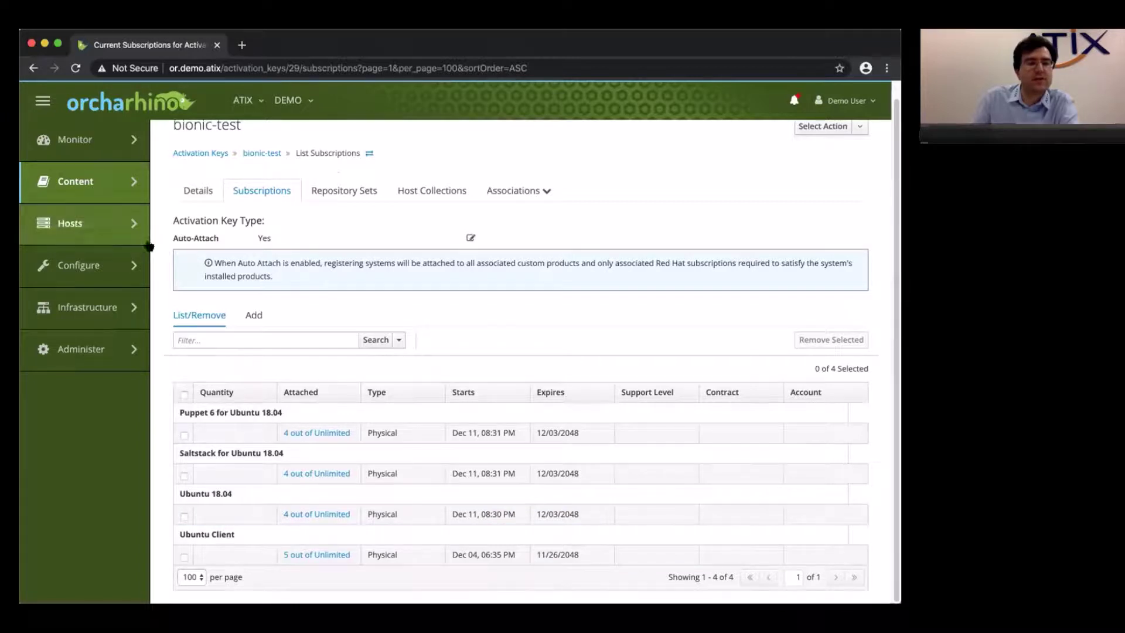
mouse_move(115, 197)
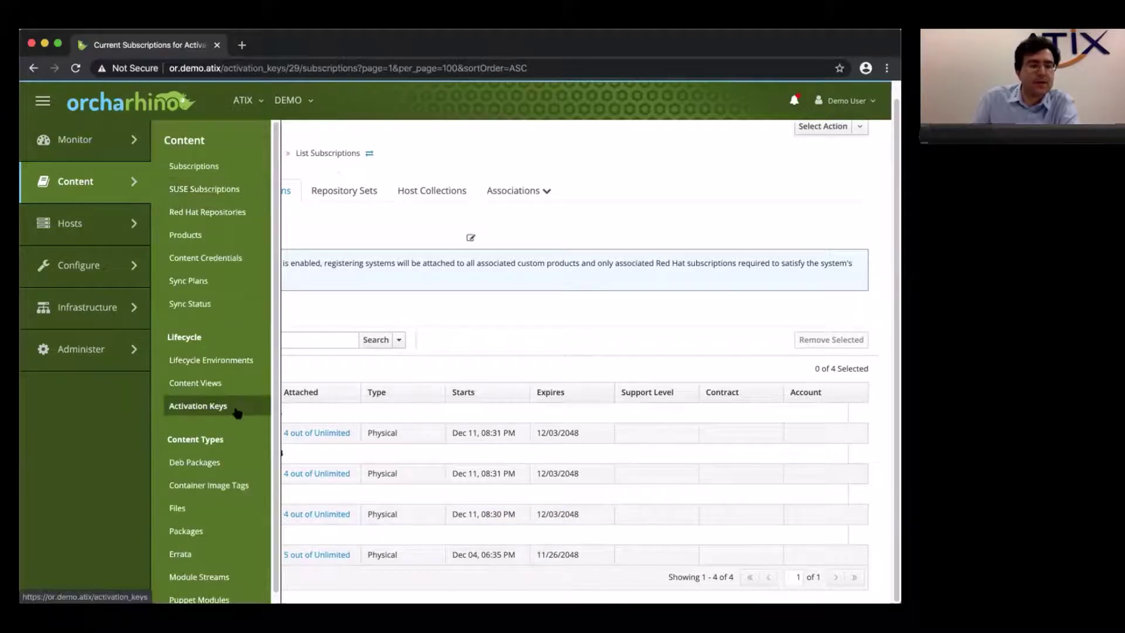
scroll(220, 403, "down", 1)
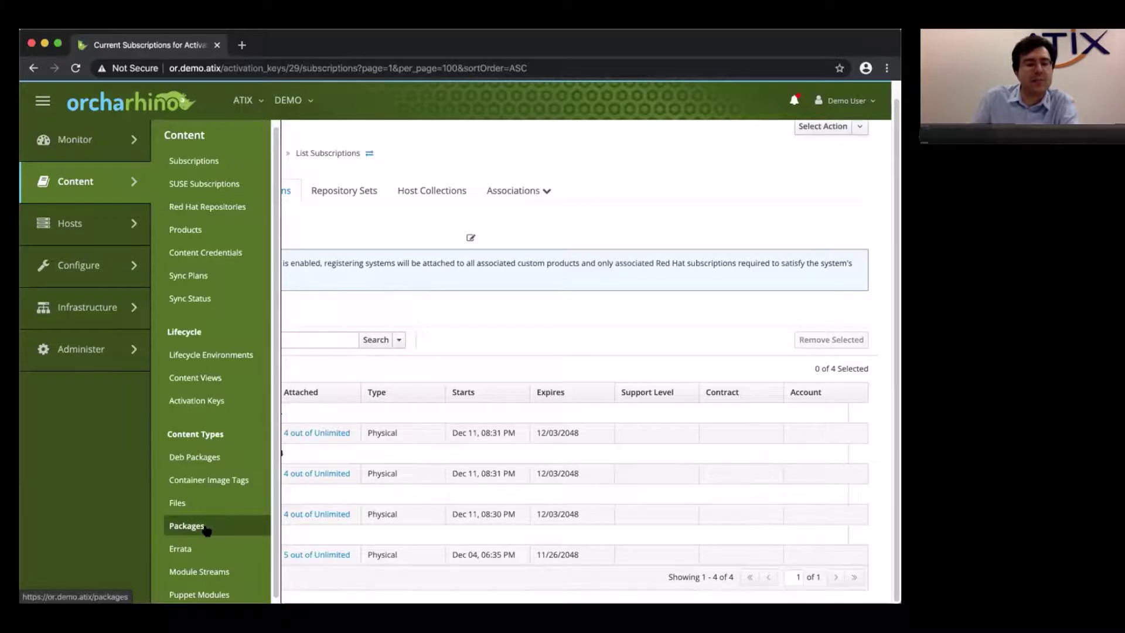
scroll(205, 529, "down", 1)
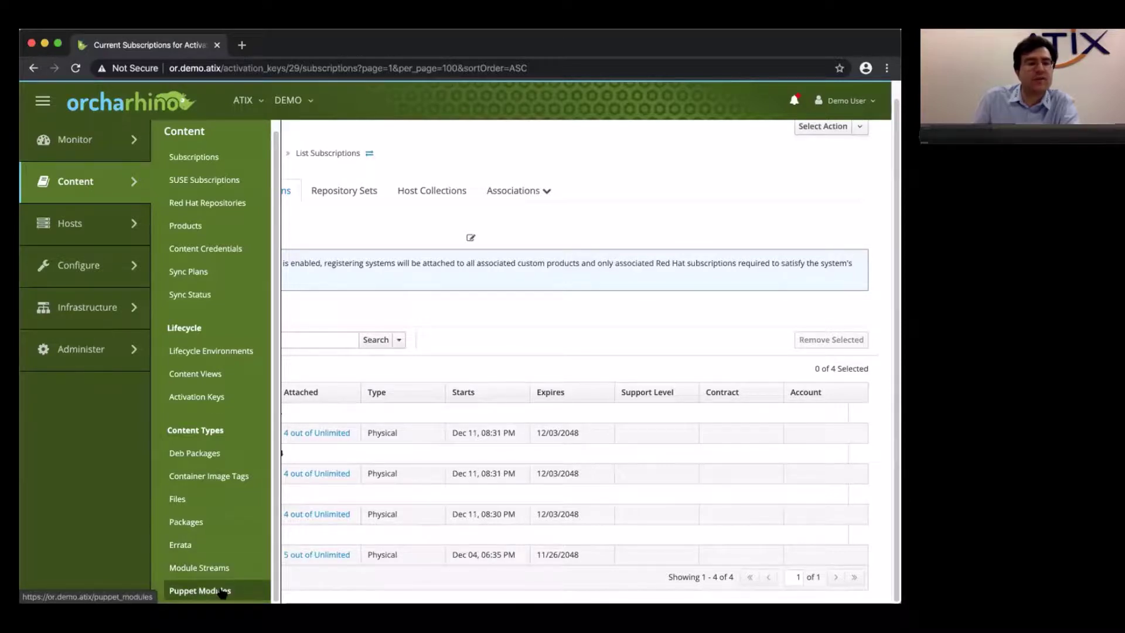
Step: Open the Installation Media list and examine the media with their paths, OS families and operating systems
mouse_move(94, 233)
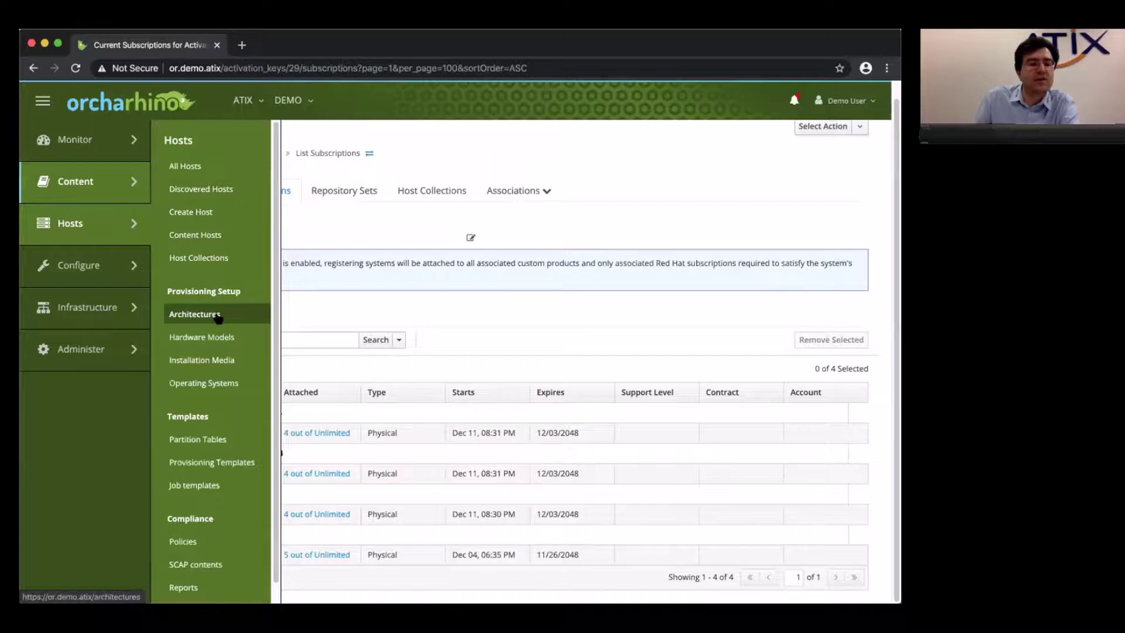
left_click(222, 363)
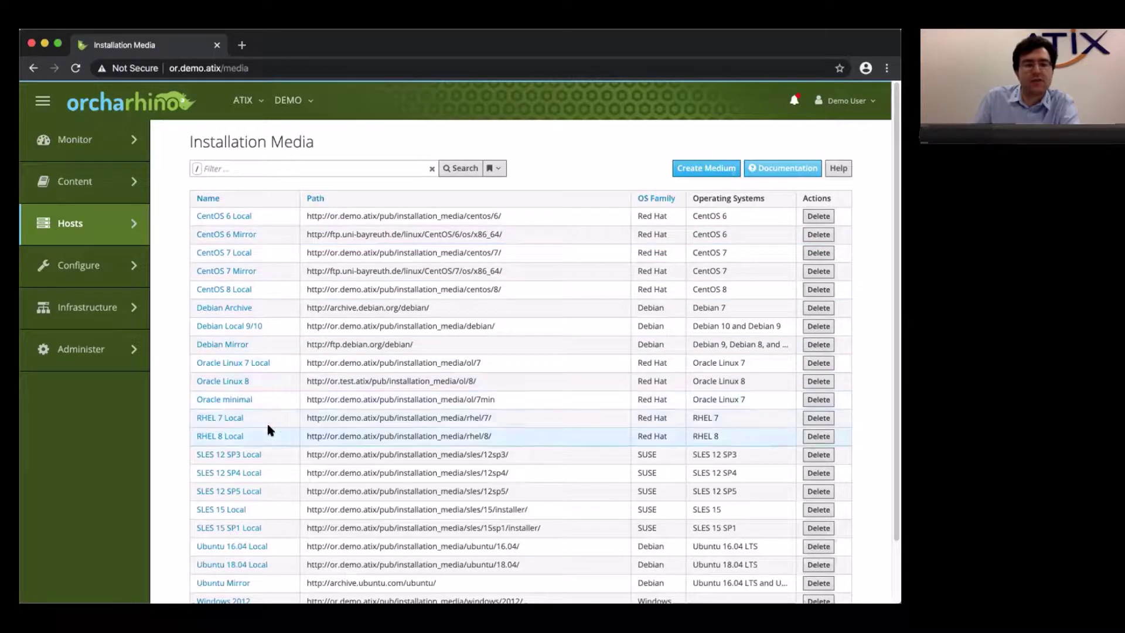
scroll(278, 473, "down", 1)
scroll(326, 516, "down", 1)
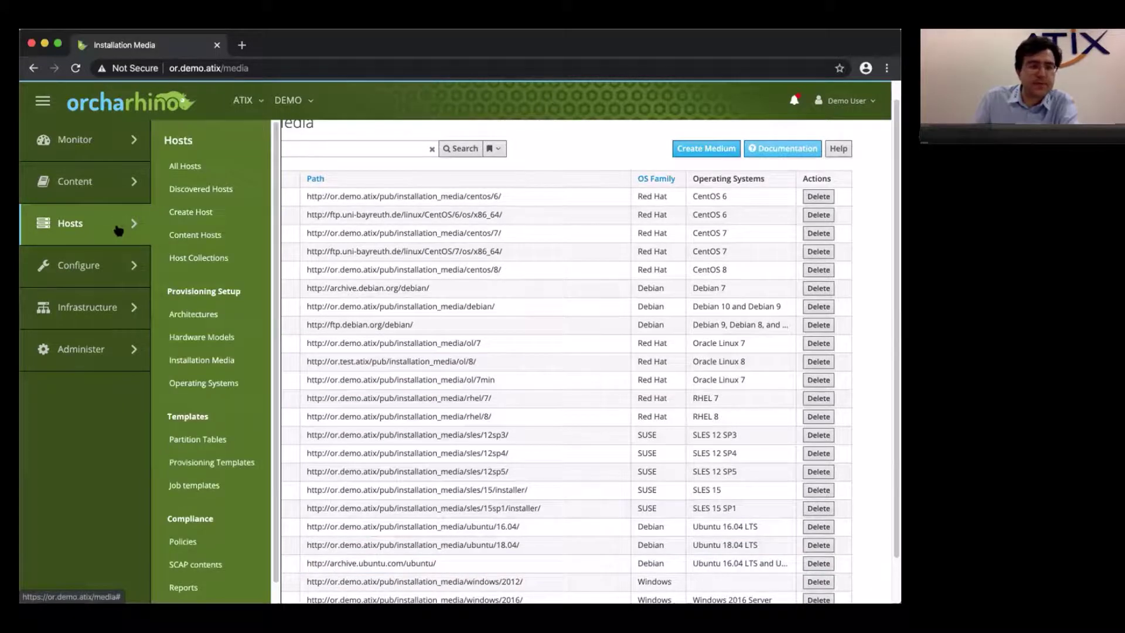
Step: Open the Operating Systems list and examine the systems and the hosts assigned to them
left_click(222, 384)
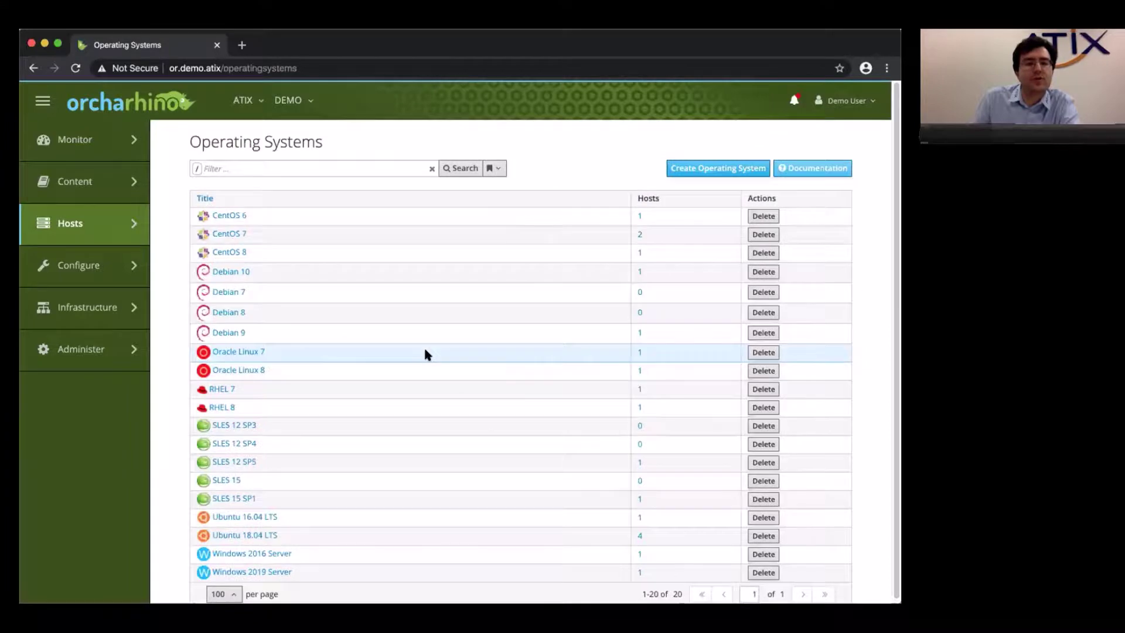
scroll(432, 347, "down", 1)
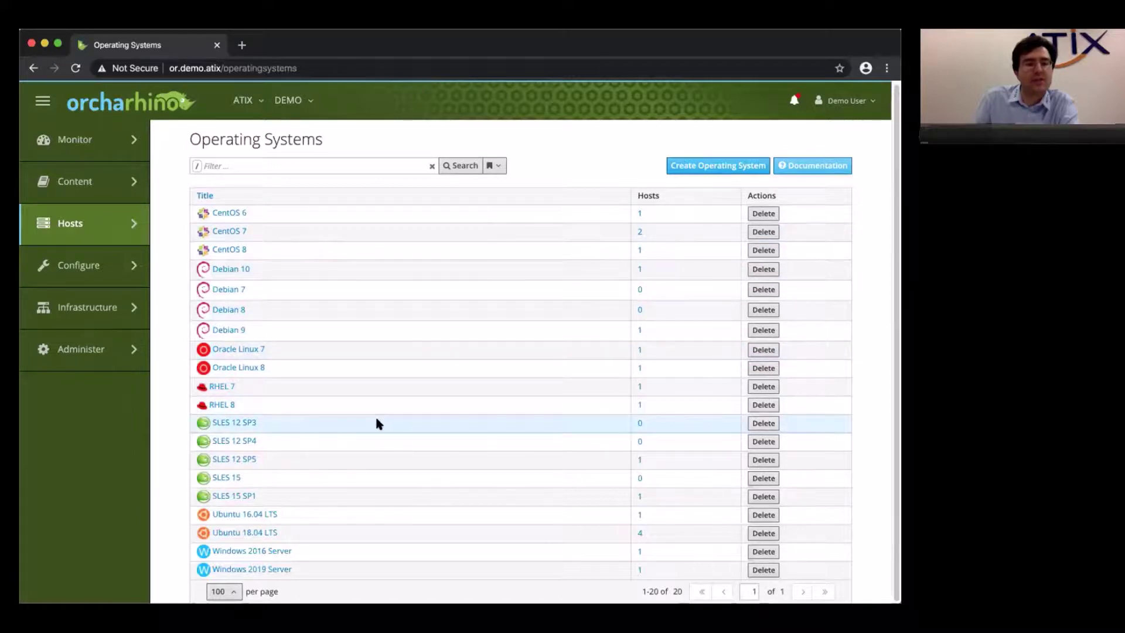
mouse_move(100, 230)
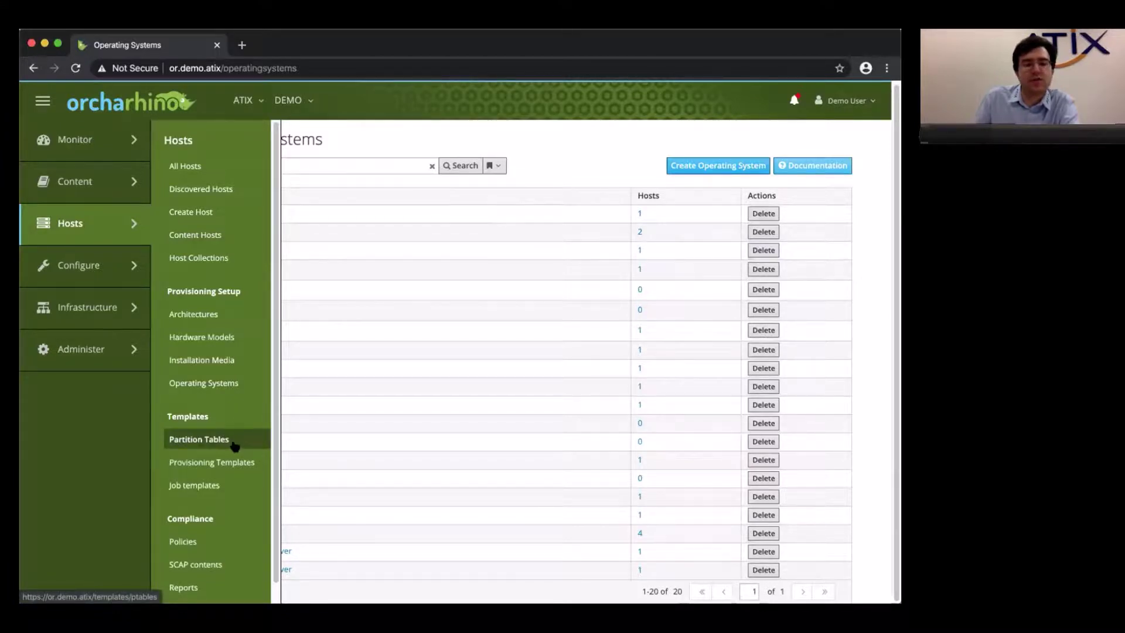
left_click(236, 486)
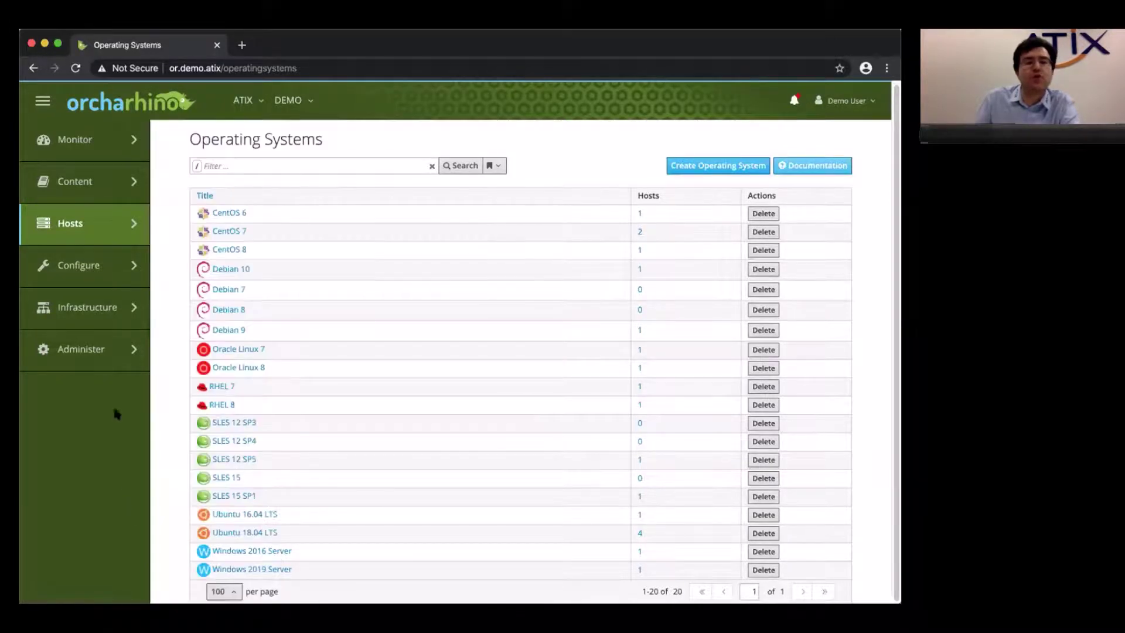
Step: Find the Ubuntu 18.04 host group in the Host Groups list and open it for editing
mouse_move(82, 266)
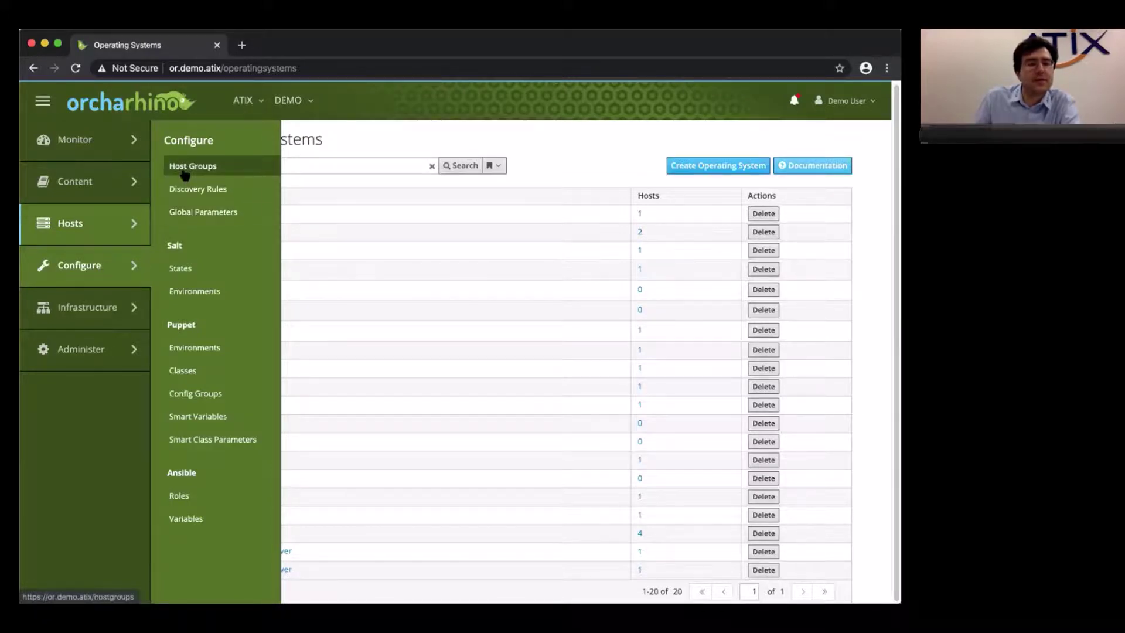
left_click(217, 167)
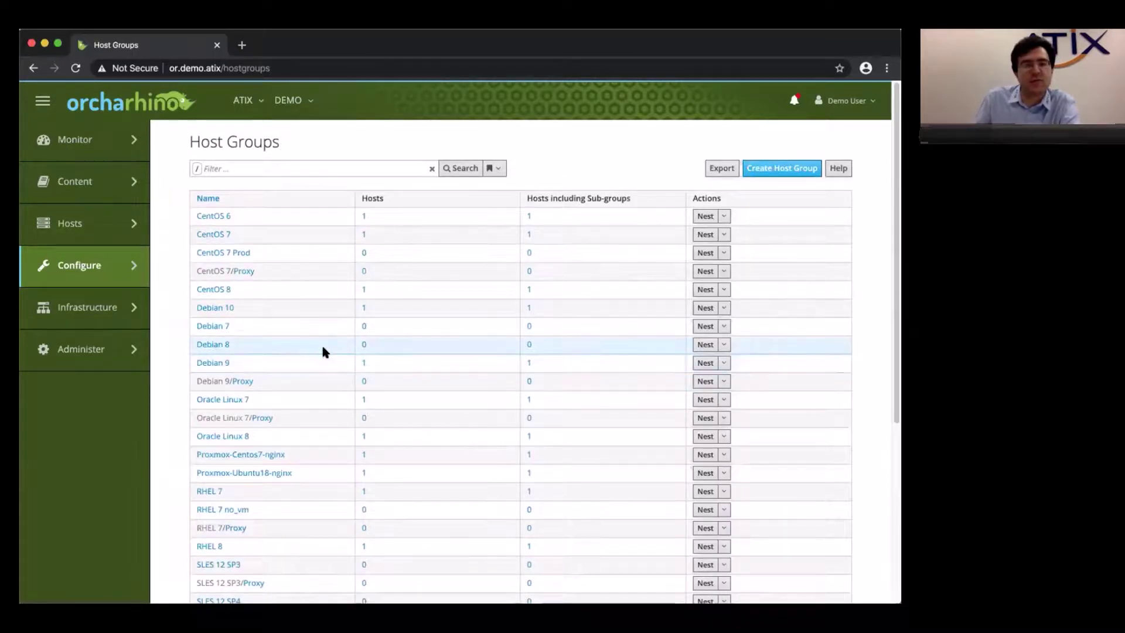
scroll(323, 351, "down", 5)
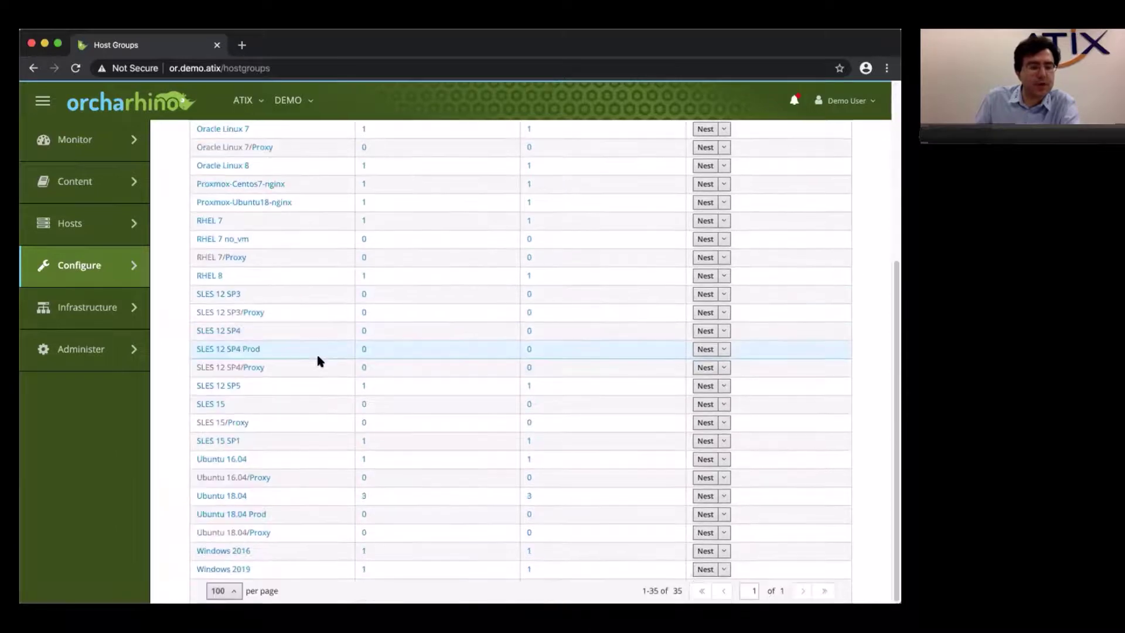
left_click(217, 496)
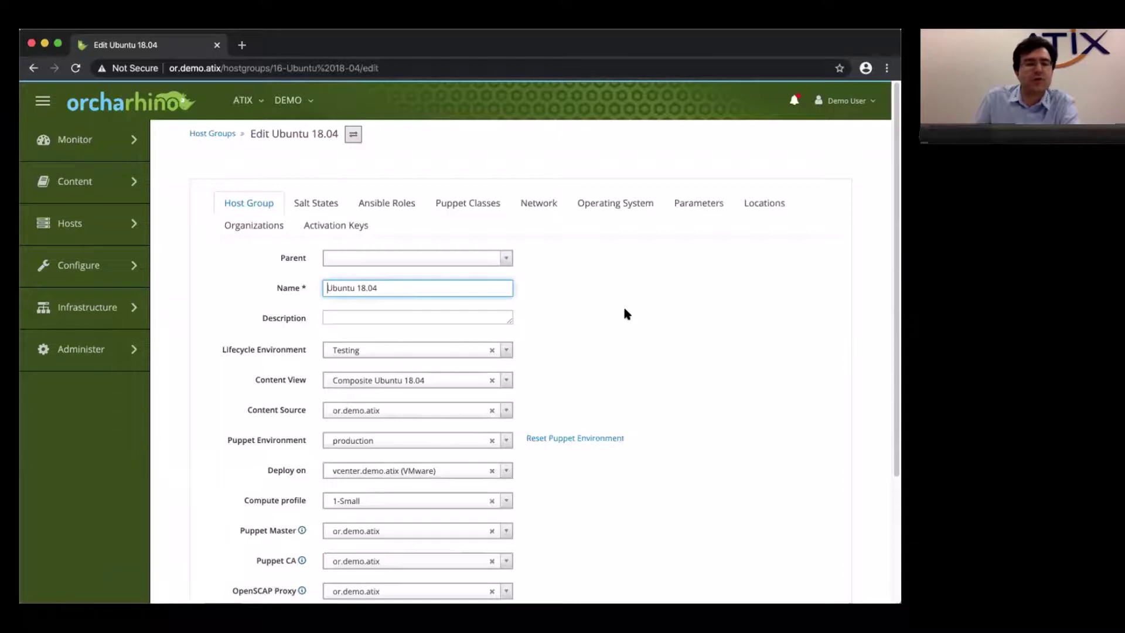
Step: Examine the Ubuntu 18.04 host group's general settings, including its lifecycle environment, content view and Puppet environment
scroll(679, 326, "down", 1)
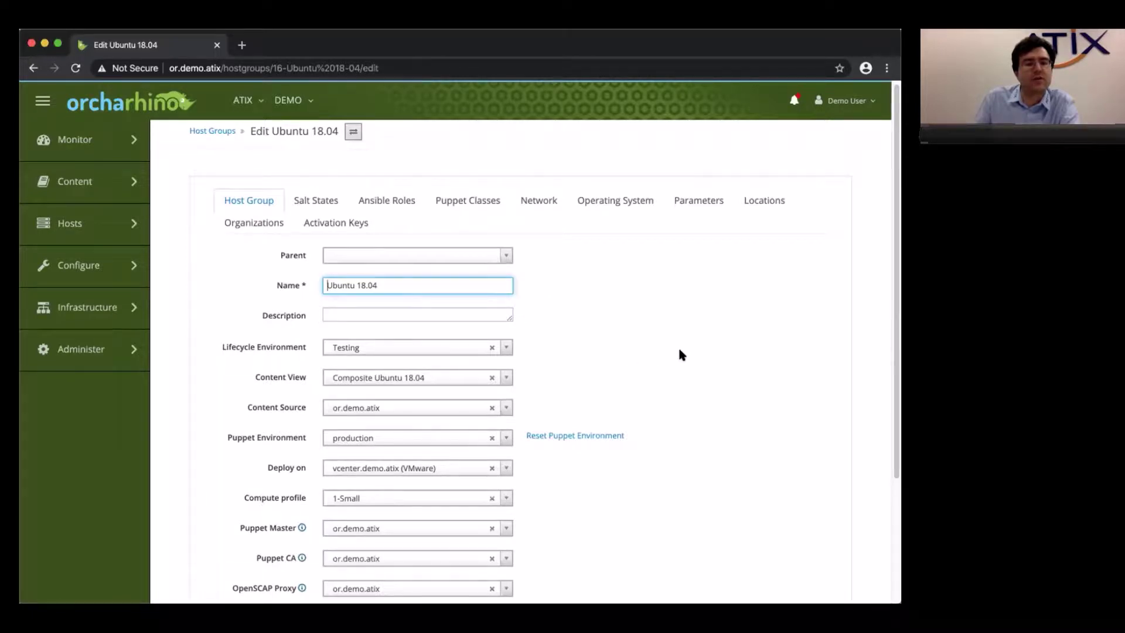
scroll(678, 352, "down", 1)
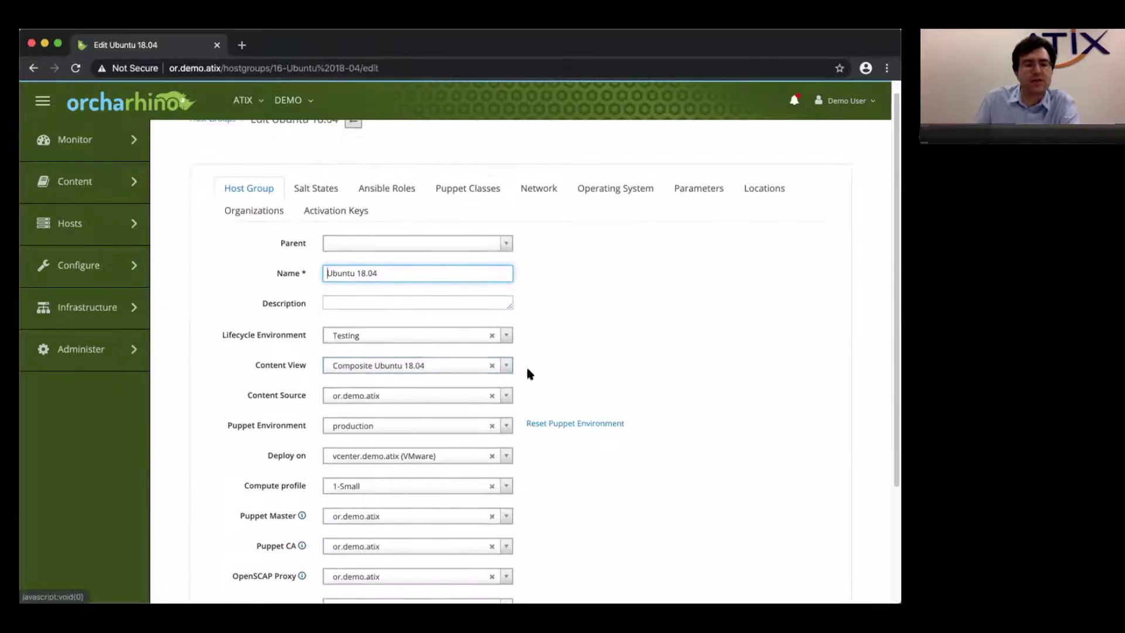
scroll(731, 387, "down", 1)
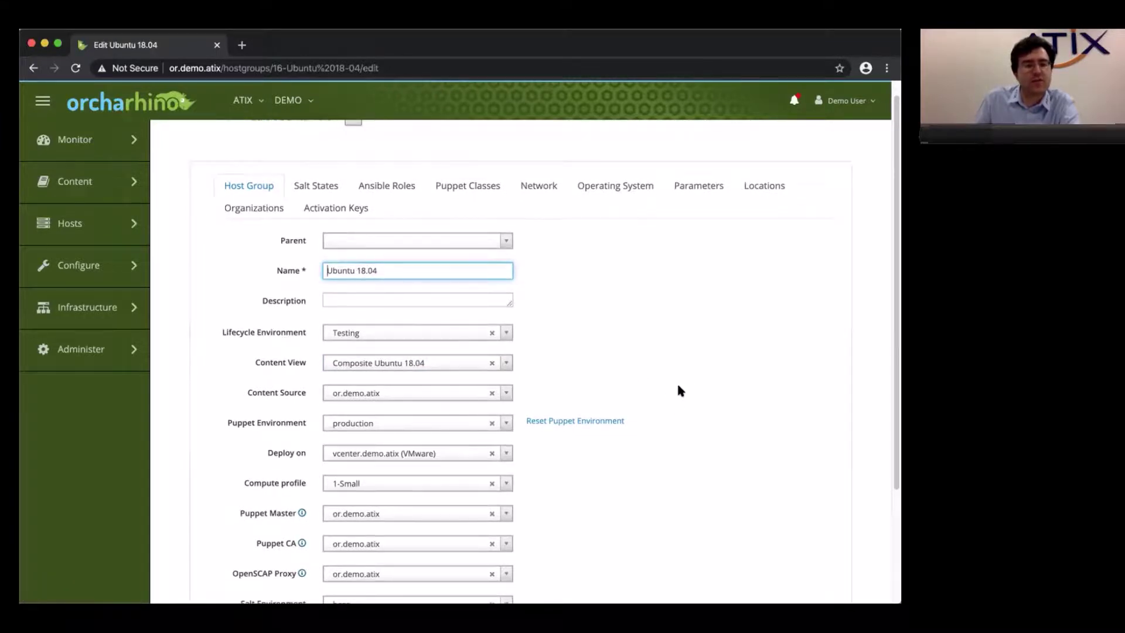
scroll(674, 384, "down", 1)
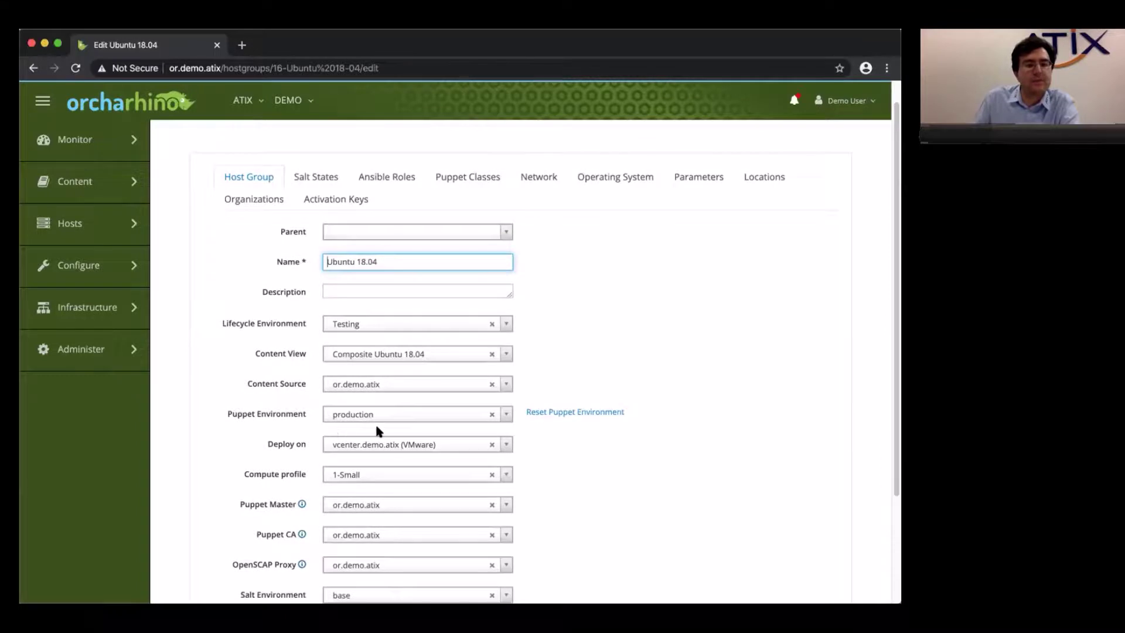
left_click(567, 456)
scroll(565, 454, "down", 2)
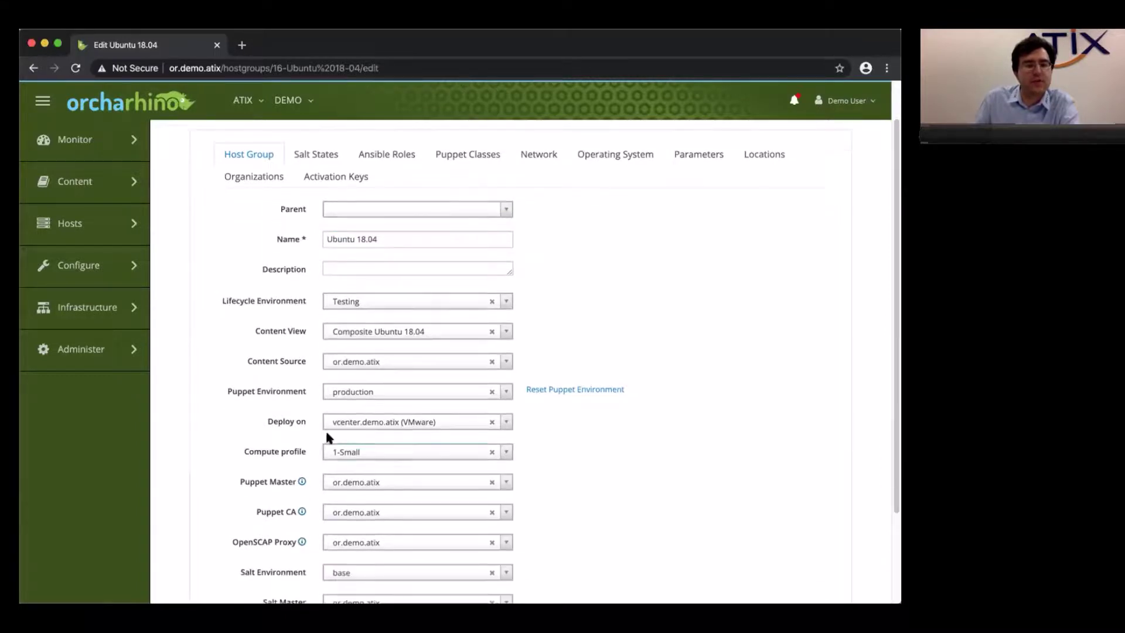
Step: View the deployment target choices without changing them, and examine the host group's compute profile, Puppet, OpenSCAP and Salt settings
left_click(427, 423)
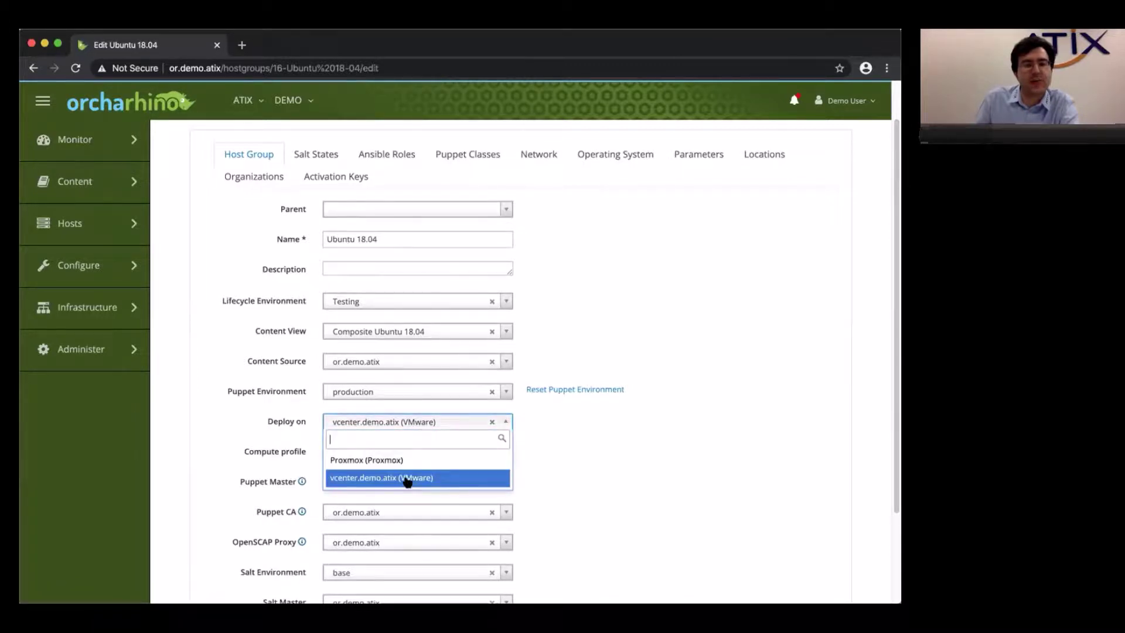
left_click(591, 449)
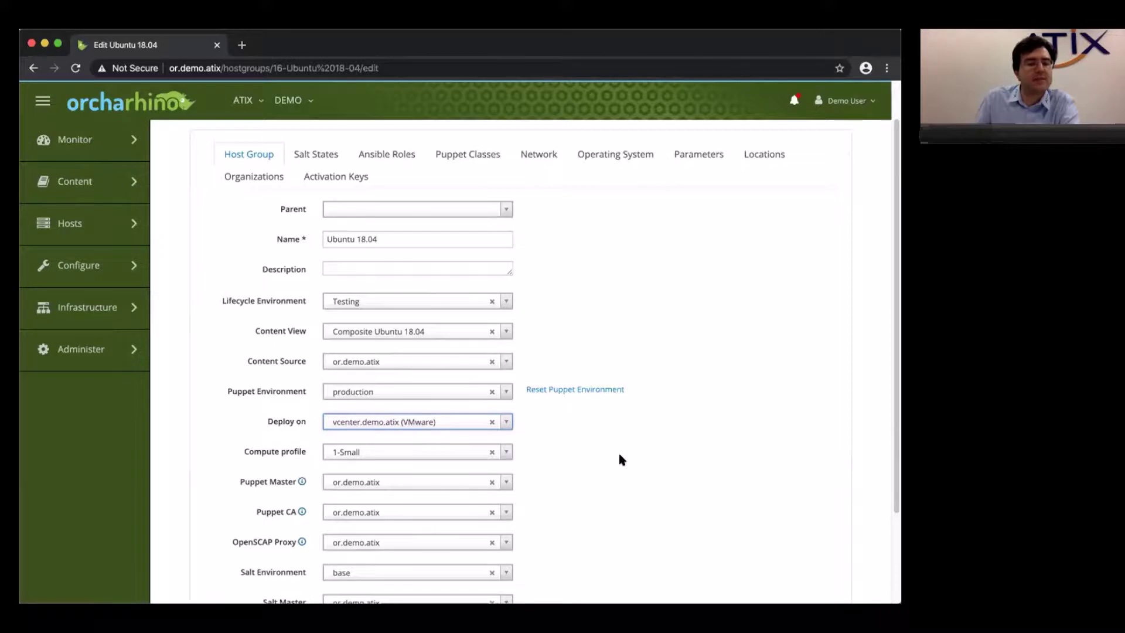
scroll(622, 460, "down", 1)
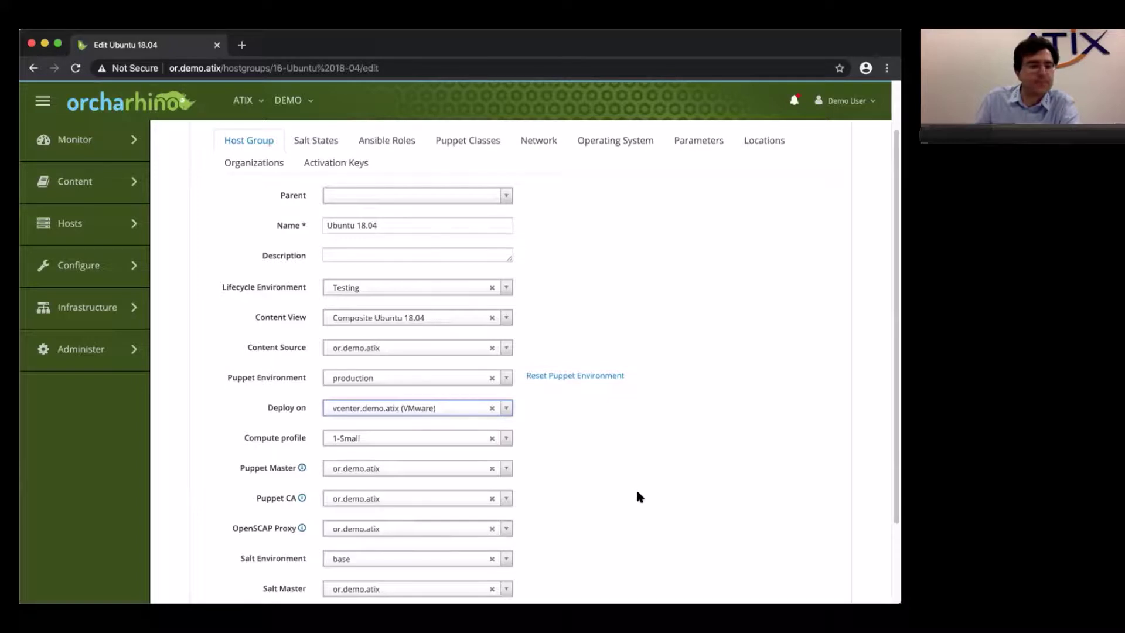
scroll(637, 492, "down", 1)
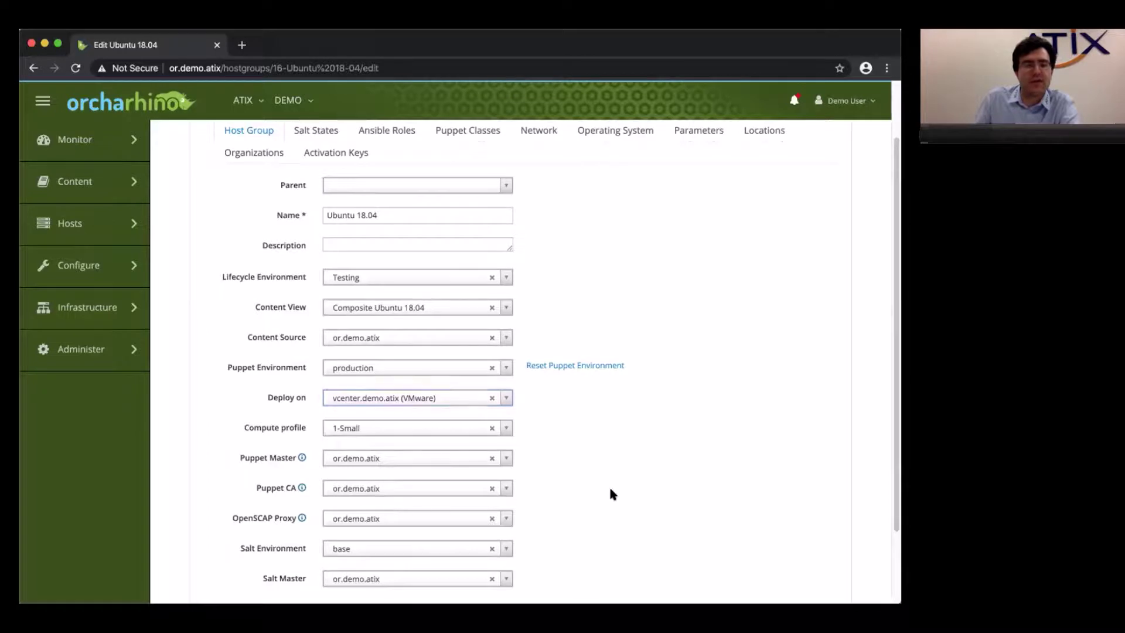
scroll(601, 490, "down", 1)
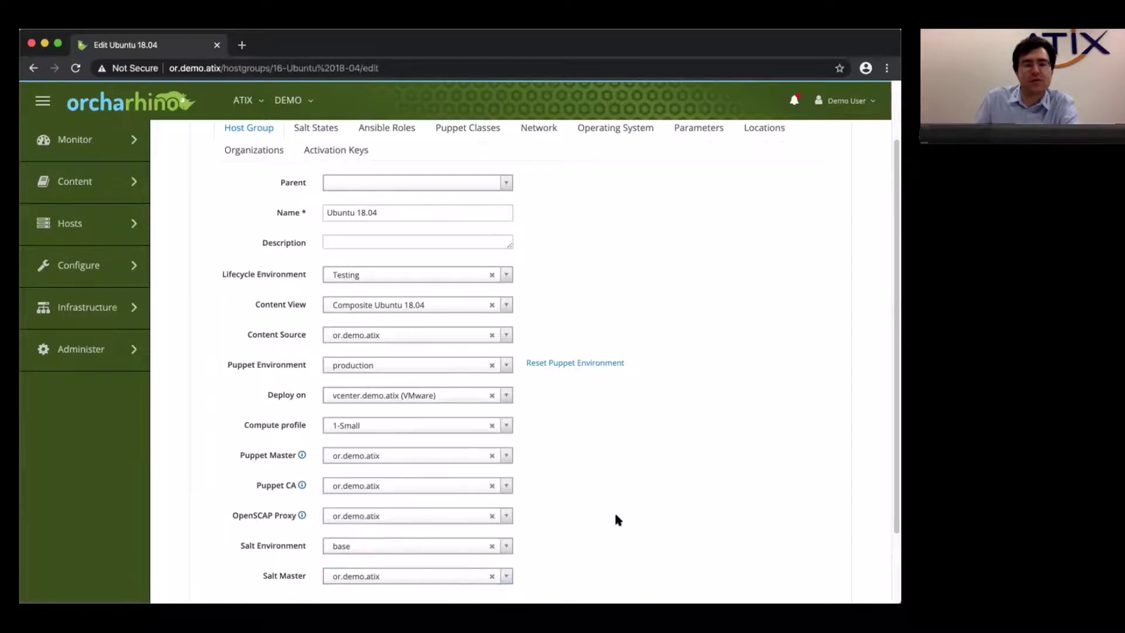
Step: Review the Salt states, Ansible roles and Puppet classes assigned to the Ubuntu 18.04 host group
scroll(614, 511, "up", 2)
left_click(328, 187)
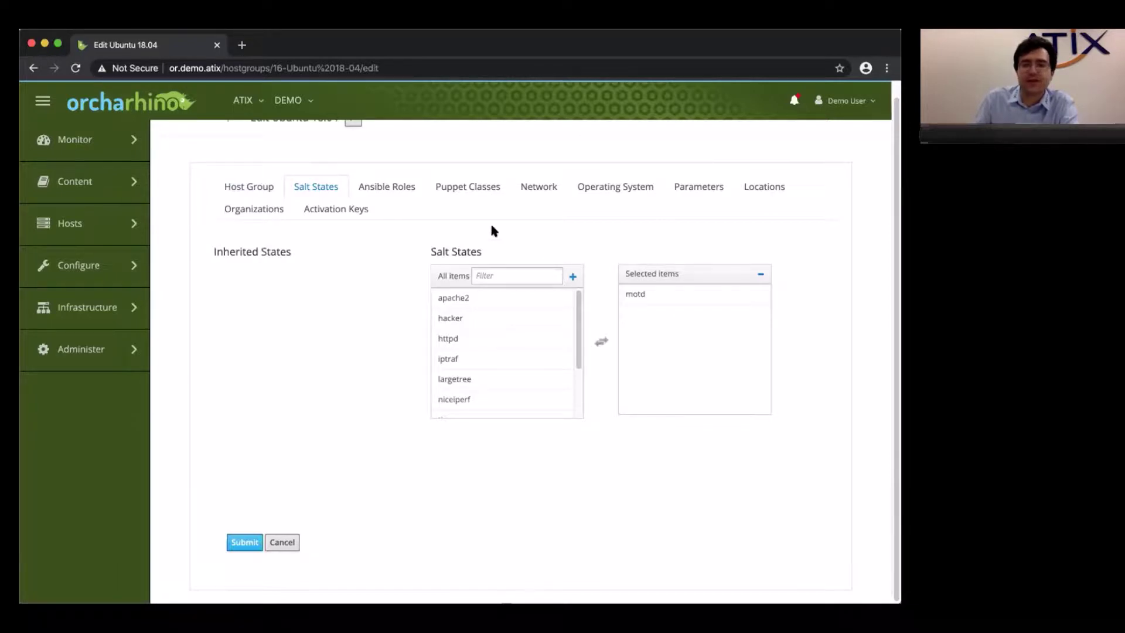
left_click(377, 189)
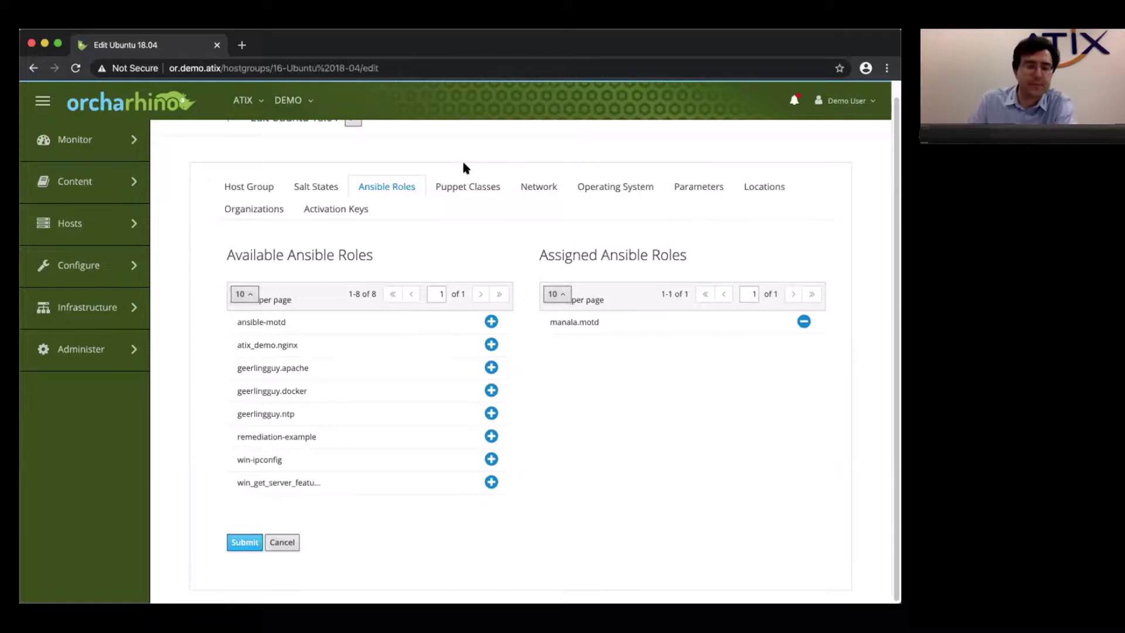
left_click(465, 187)
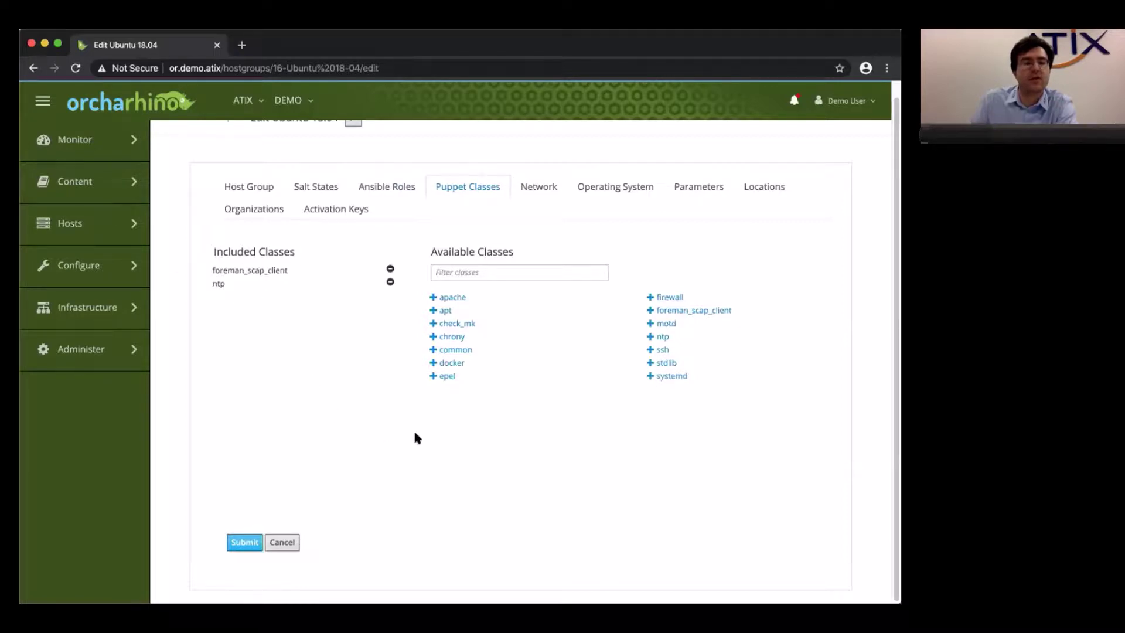
Step: Review the host group's network, operating system and parameter settings
left_click(530, 186)
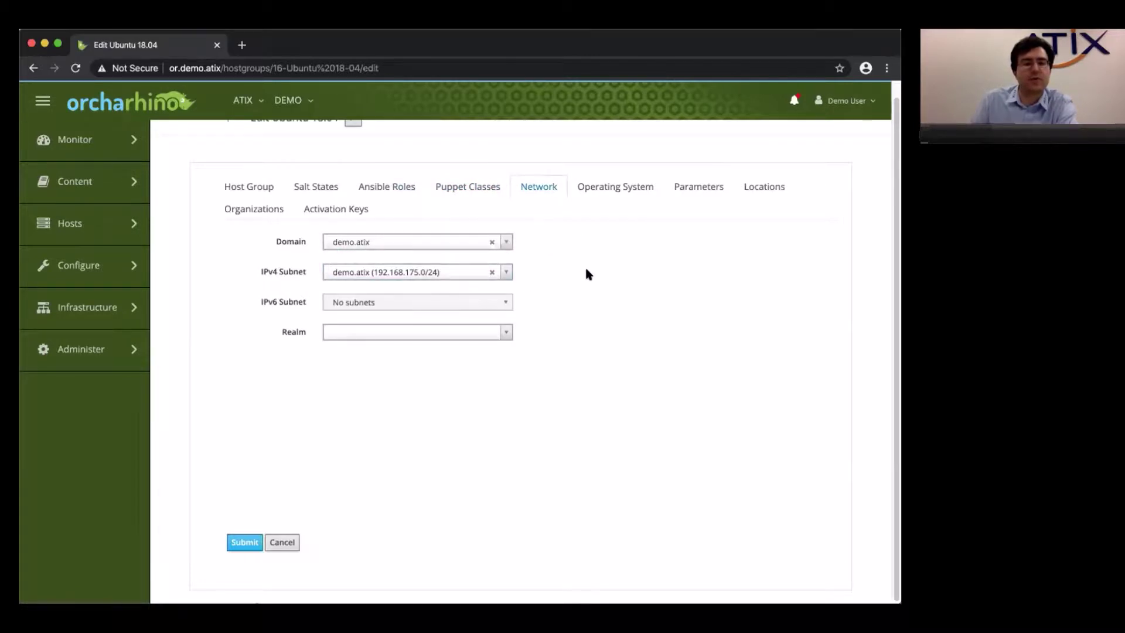
left_click(605, 185)
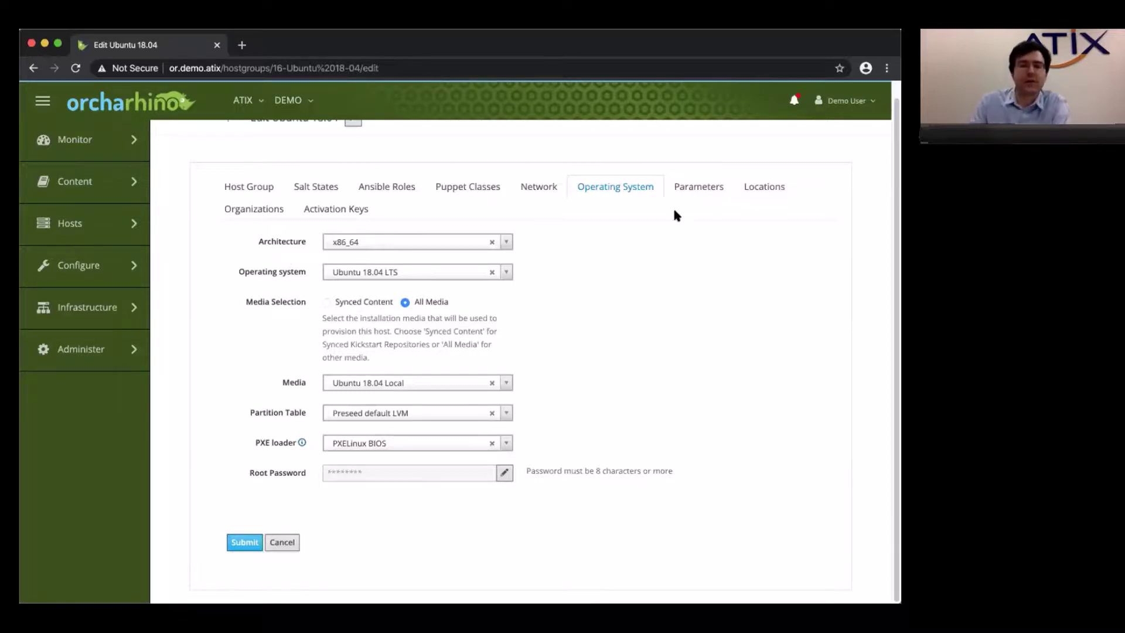
left_click(699, 185)
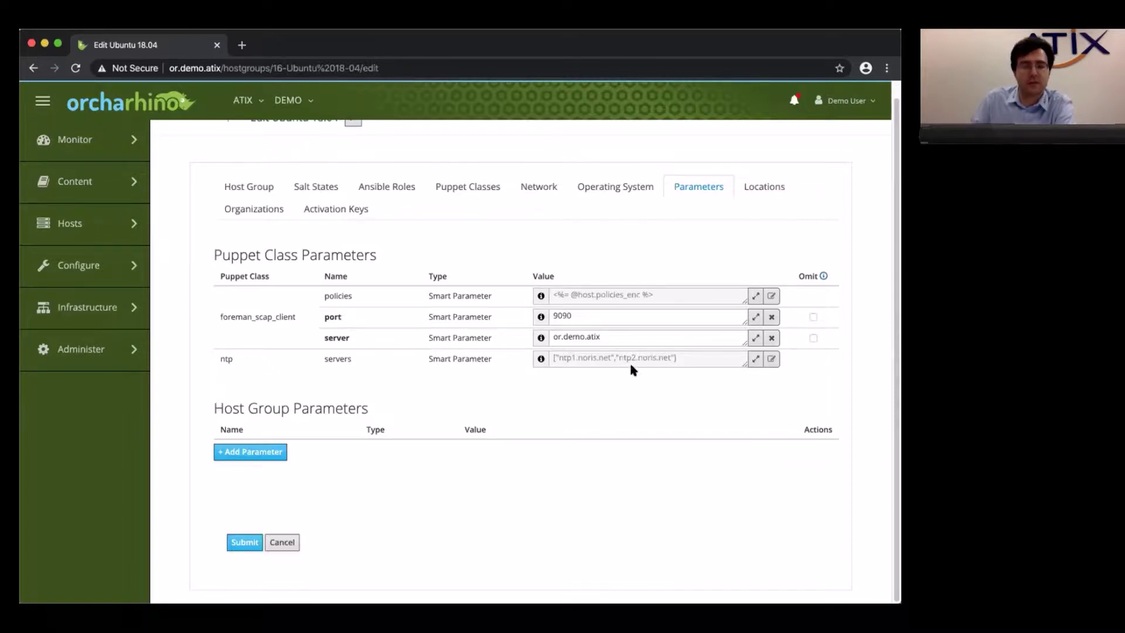
Step: Review the host group's locations, organizations and activation keys, and cancel editing to return to the host groups list
left_click(761, 187)
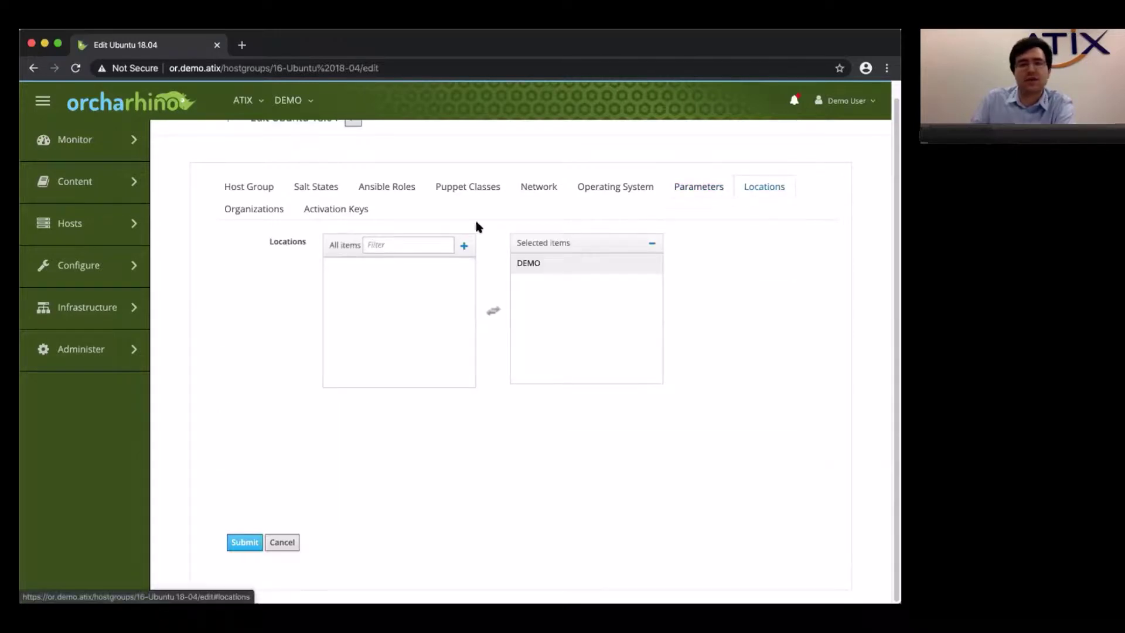
left_click(254, 213)
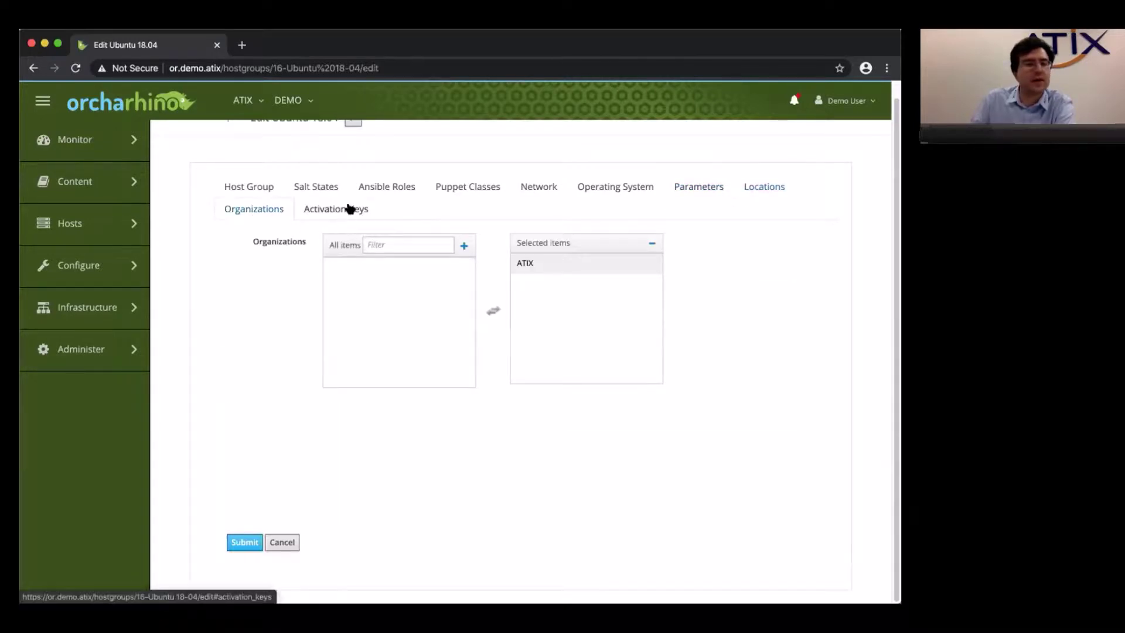
left_click(350, 210)
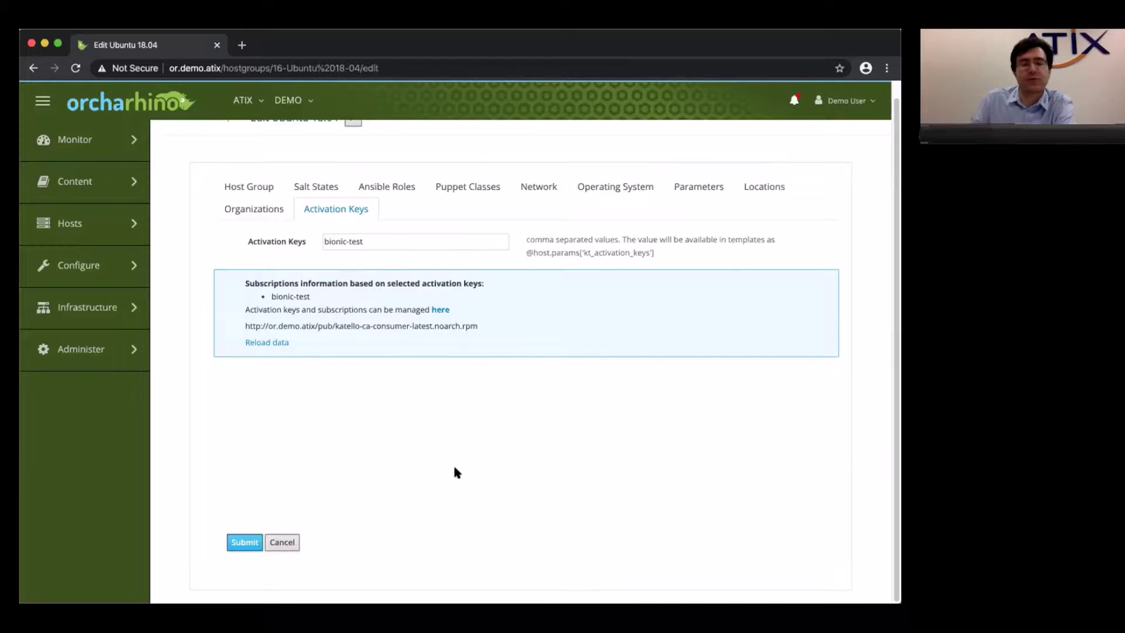
left_click(289, 543)
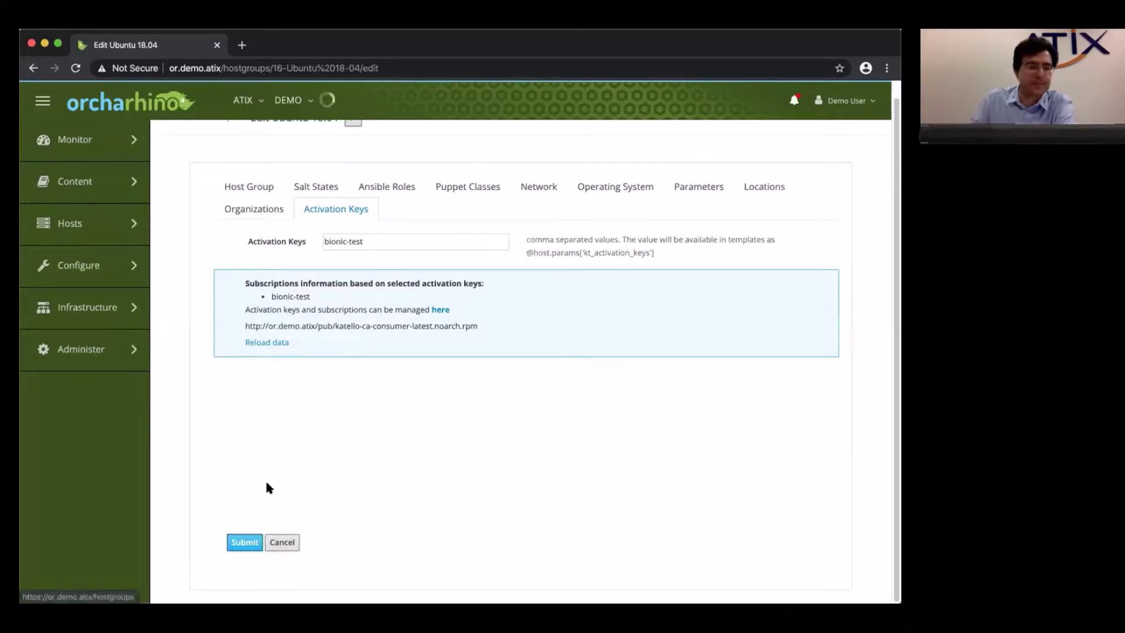
mouse_move(124, 279)
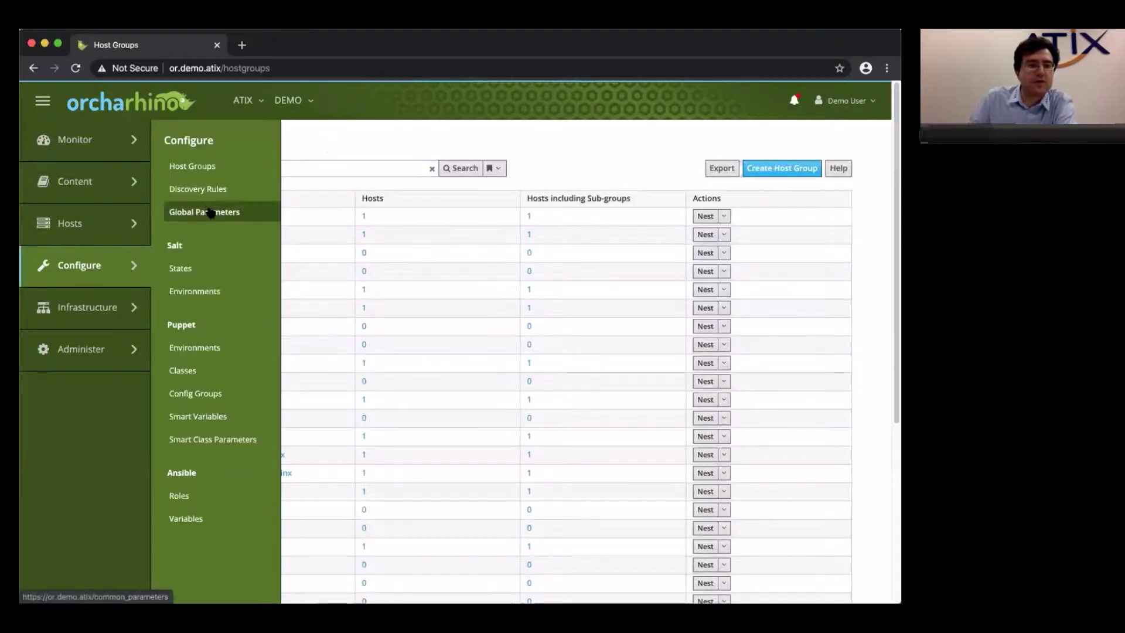
Step: Review the global parameters, Salt states and Ansible roles defined for host configuration
left_click(210, 212)
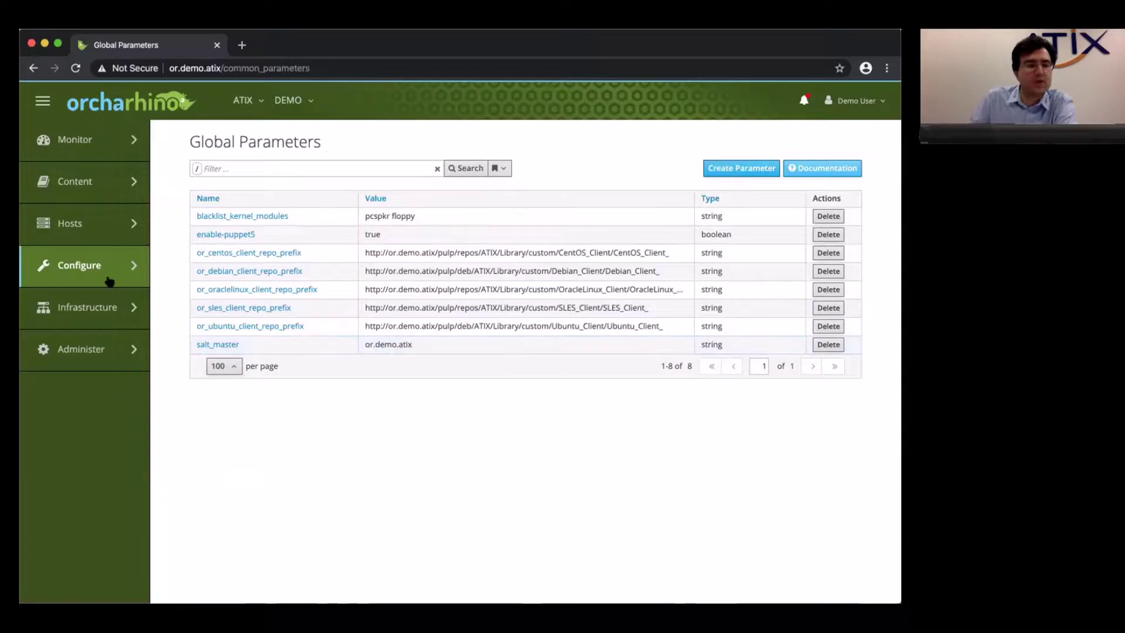
mouse_move(109, 279)
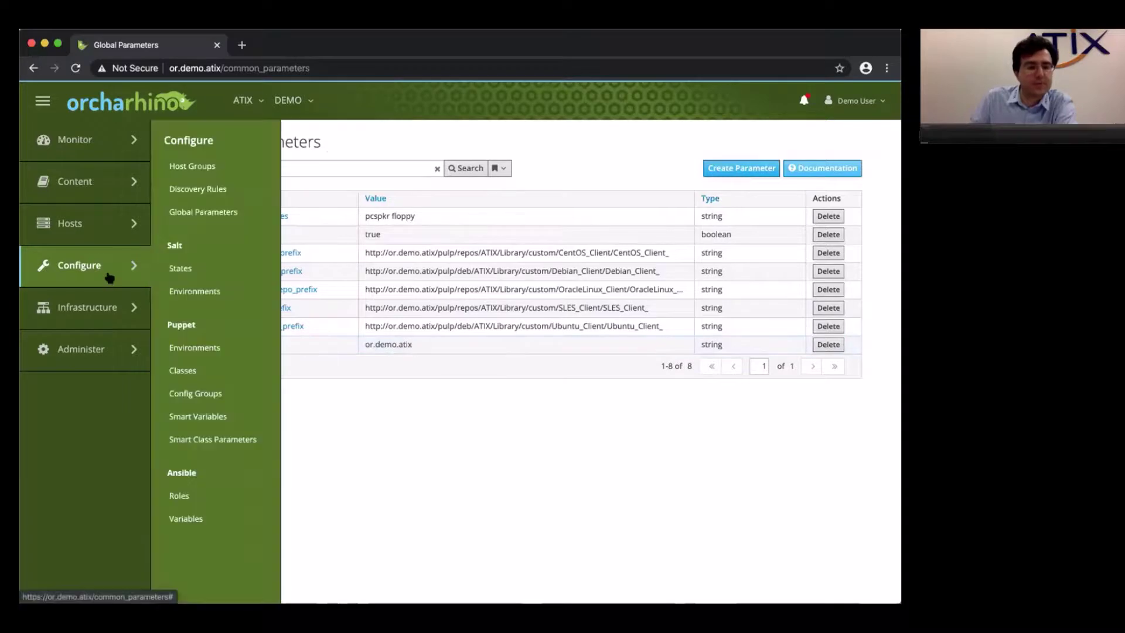
left_click(196, 270)
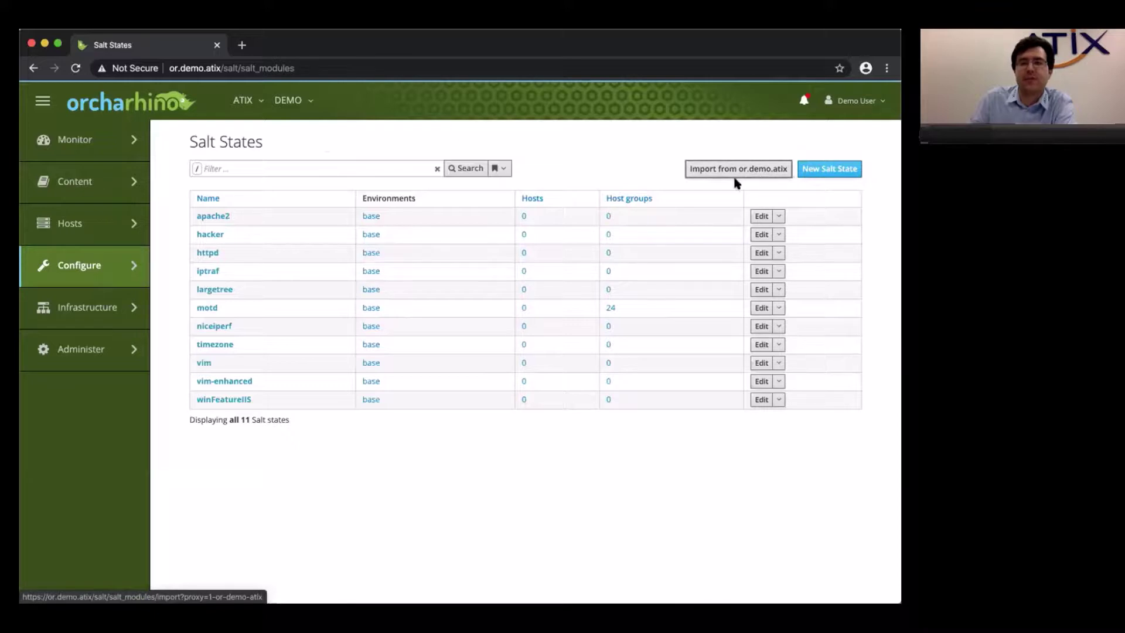
mouse_move(118, 271)
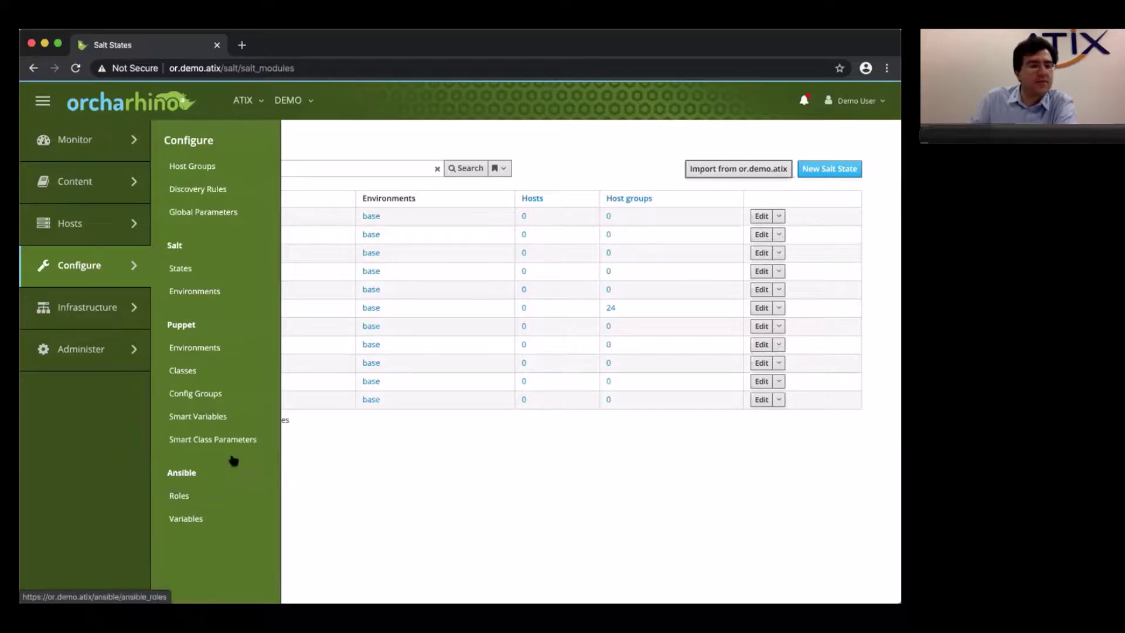
left_click(218, 495)
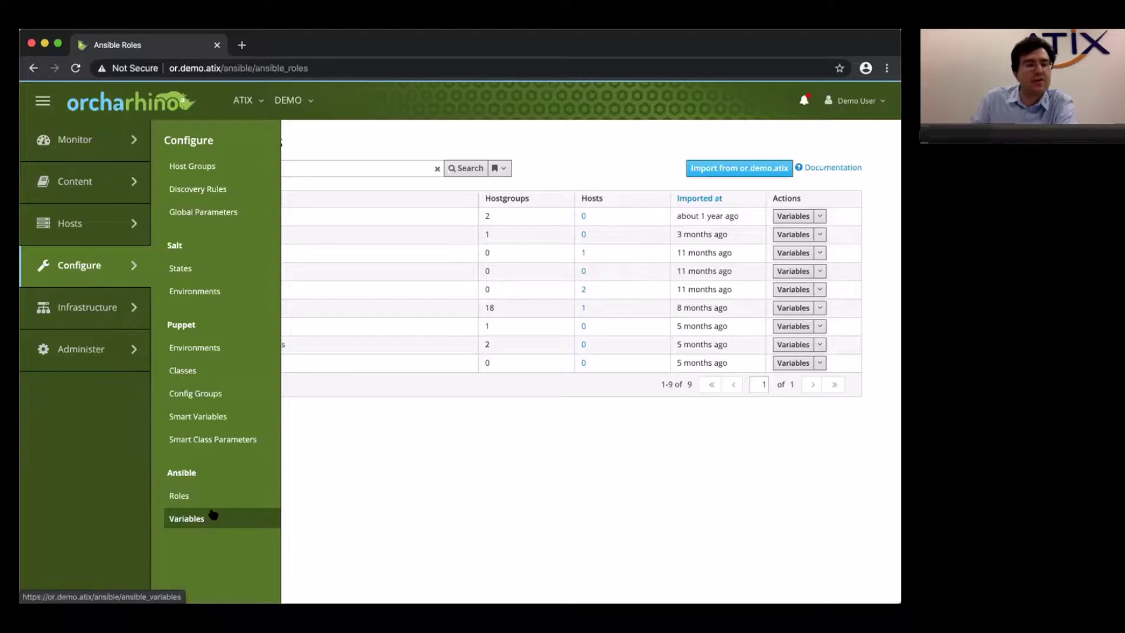
Step: Review the infrastructure's smart proxies and compute resources
mouse_move(100, 317)
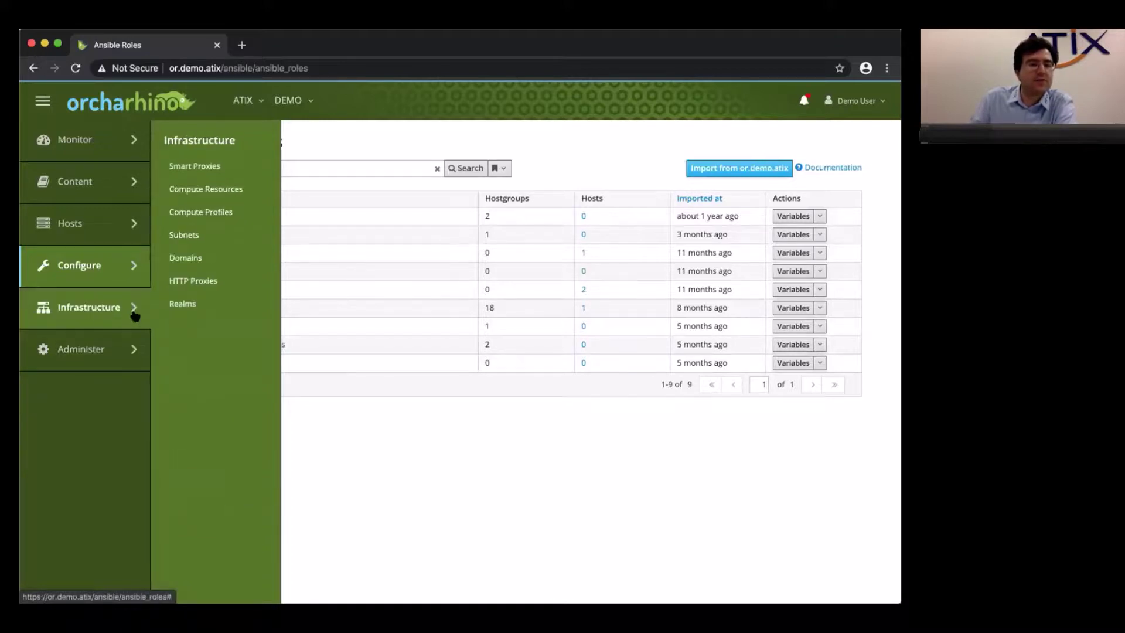
left_click(176, 168)
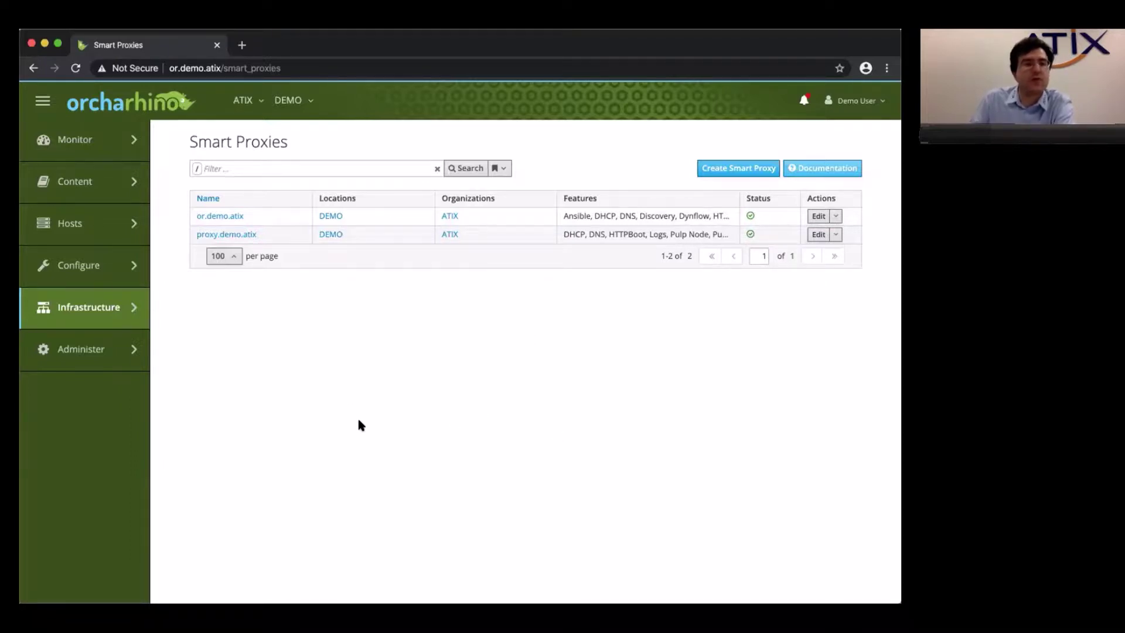
mouse_move(111, 312)
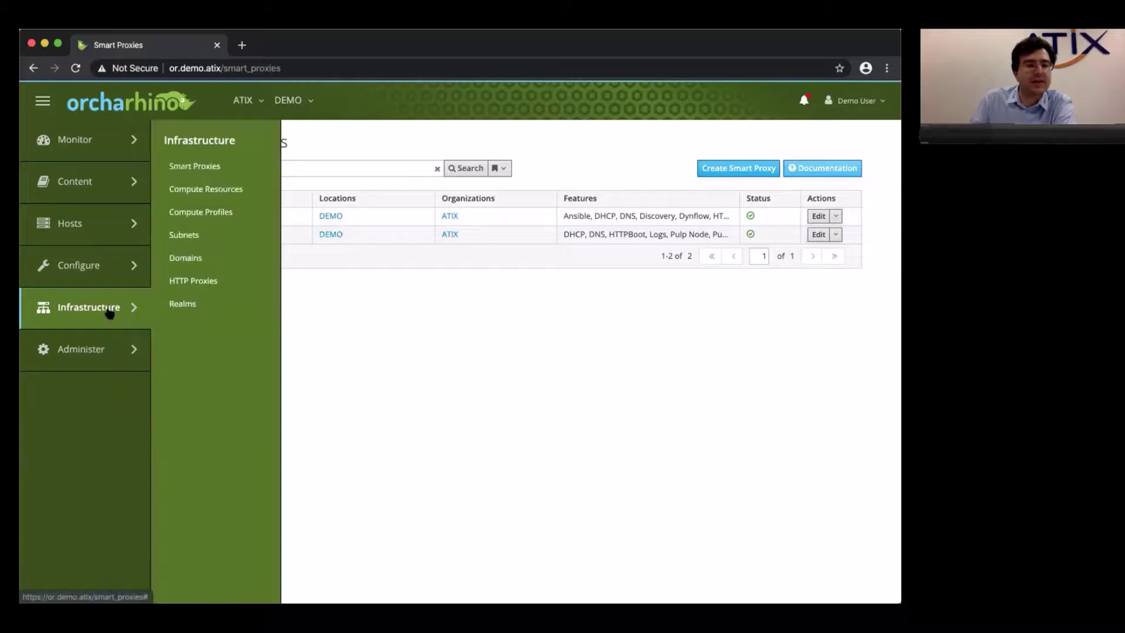
left_click(205, 189)
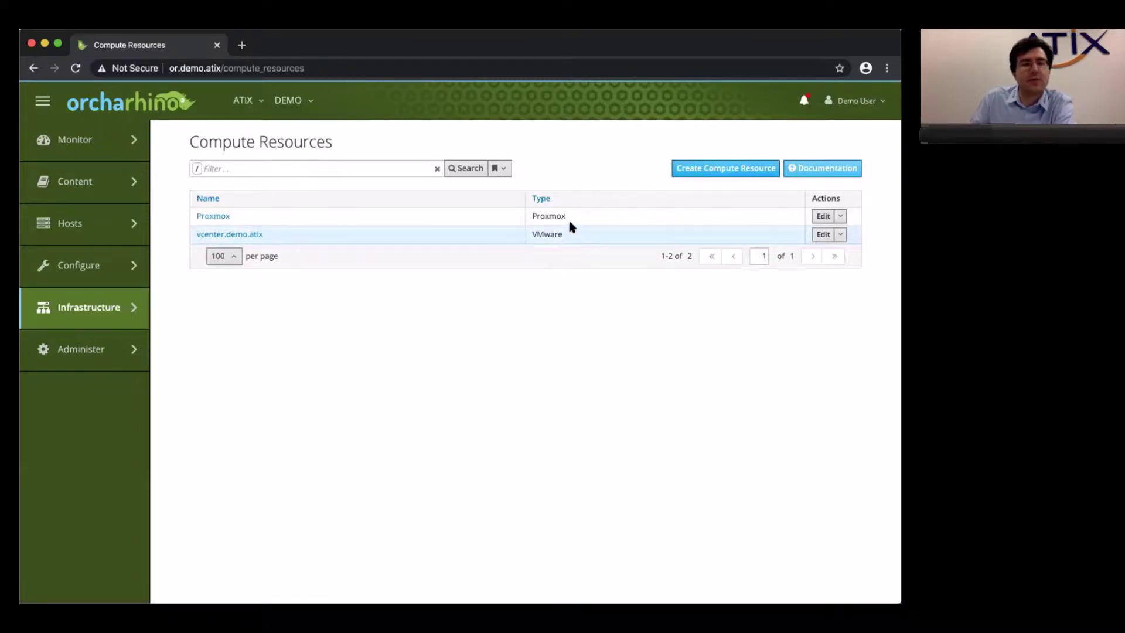
Step: Open the 1-Small compute profile for vcenter.demo.atix (VMware) and examine its default VM attributes and storage settings
mouse_move(116, 312)
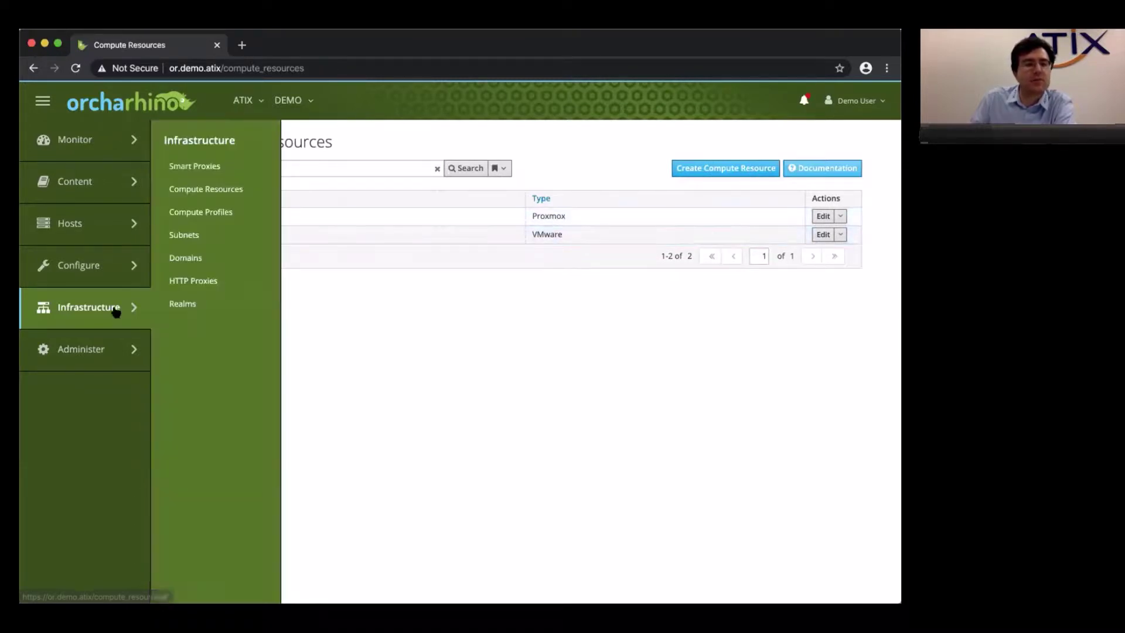
left_click(208, 212)
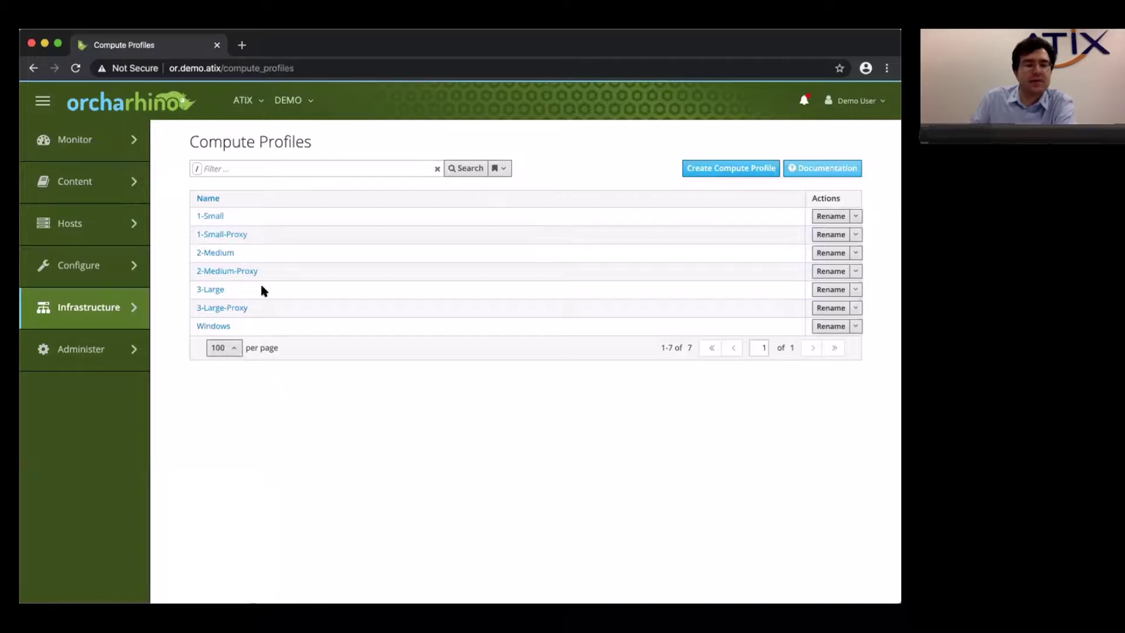
left_click(214, 218)
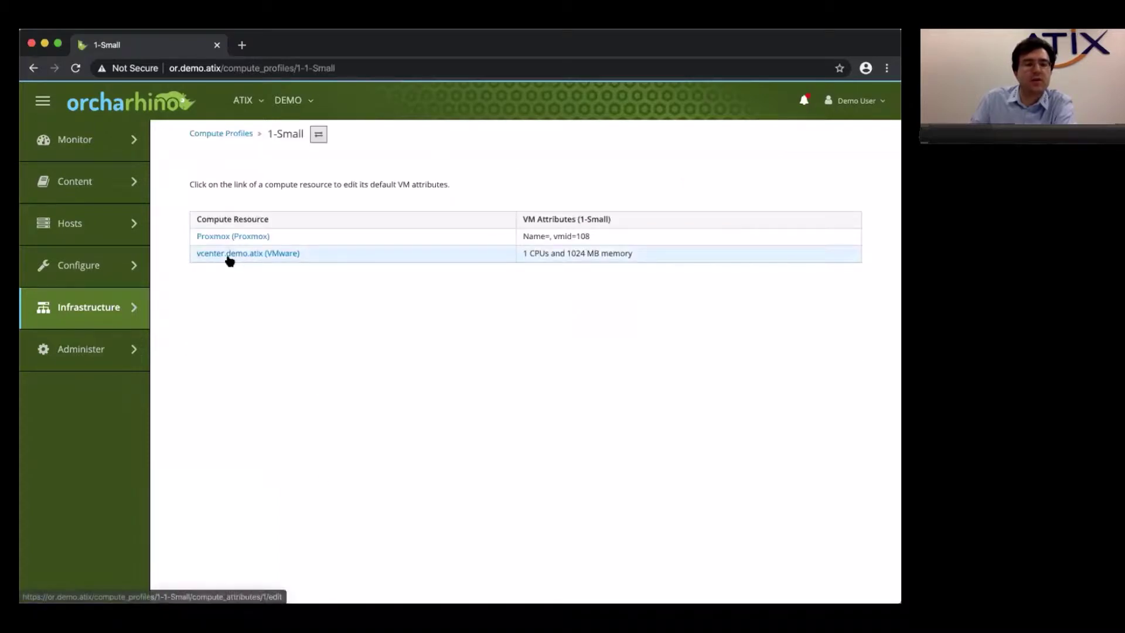
left_click(229, 255)
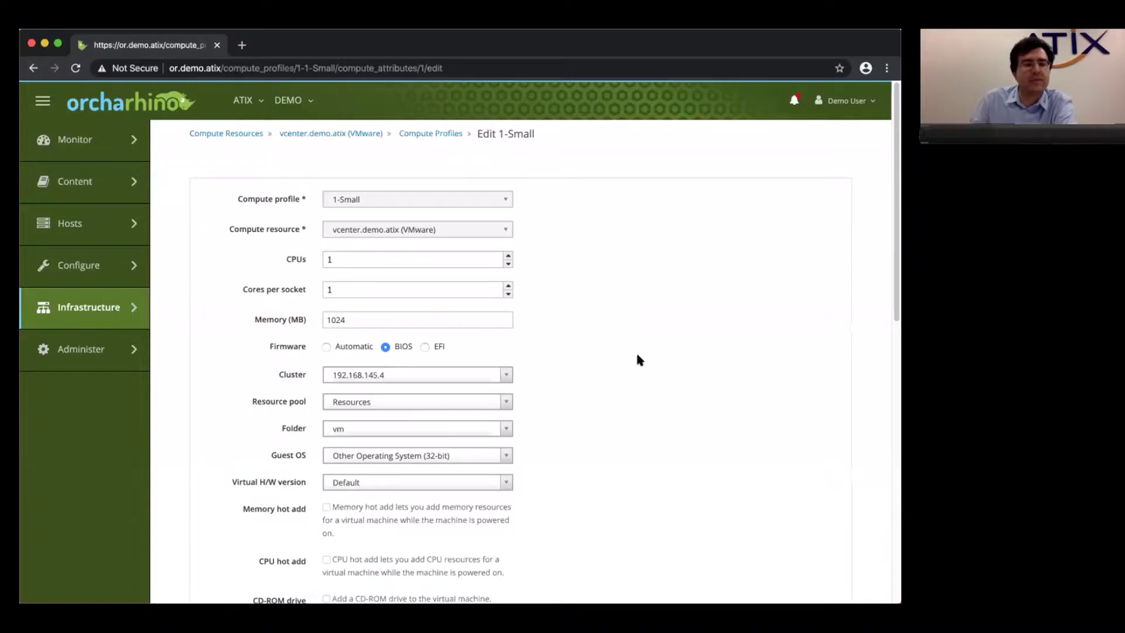
scroll(634, 363, "down", 5)
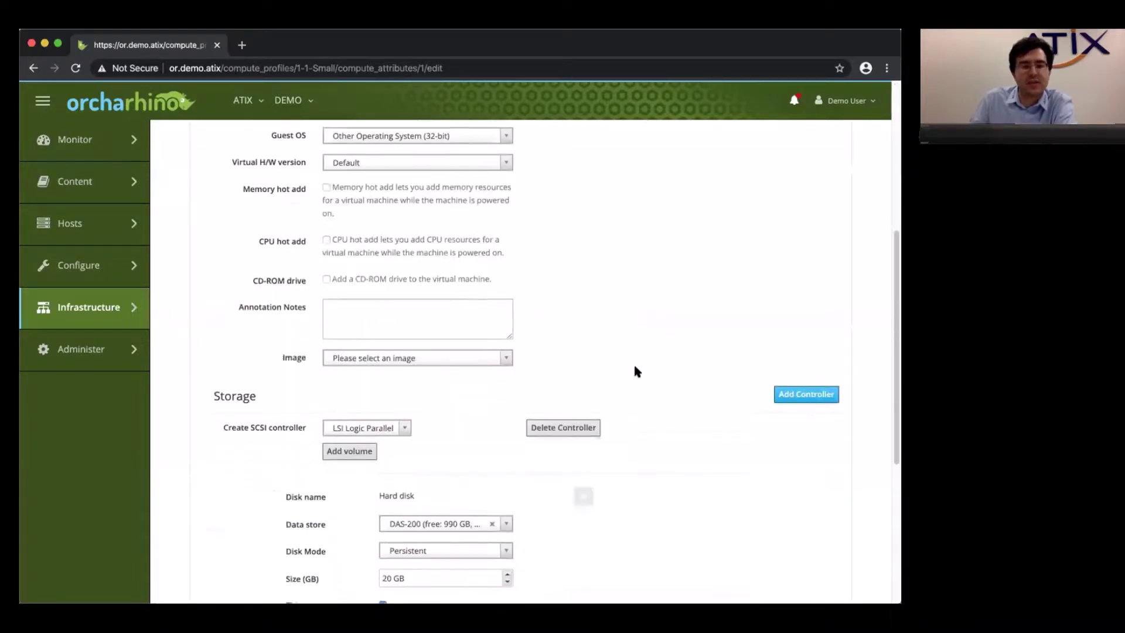
scroll(637, 371, "down", 1)
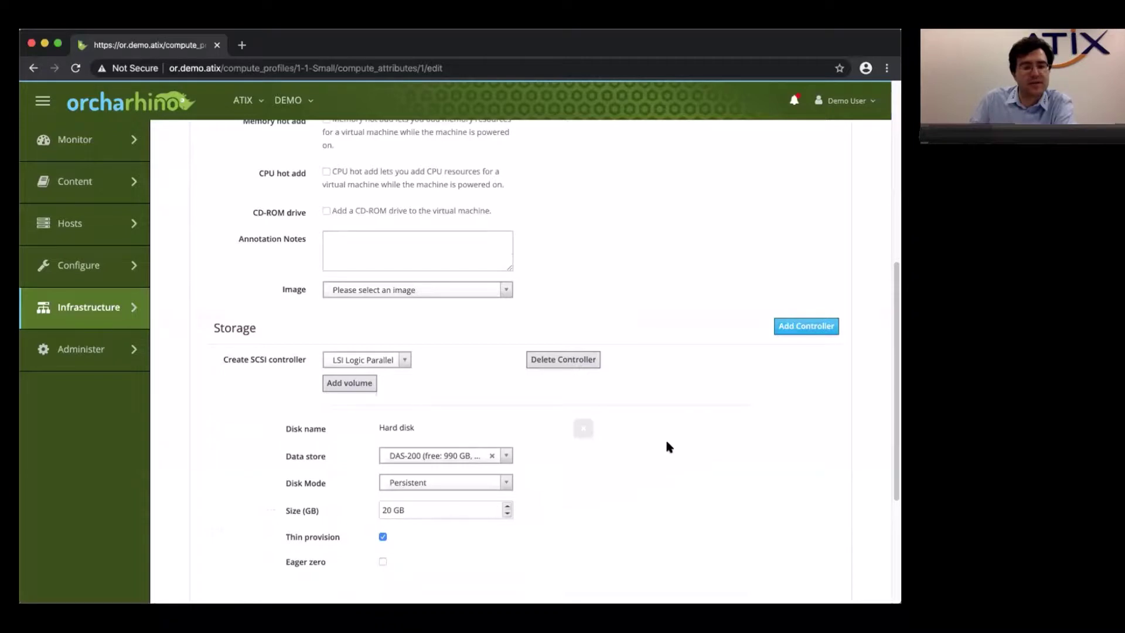
scroll(668, 446, "up", 2)
scroll(672, 455, "up", 3)
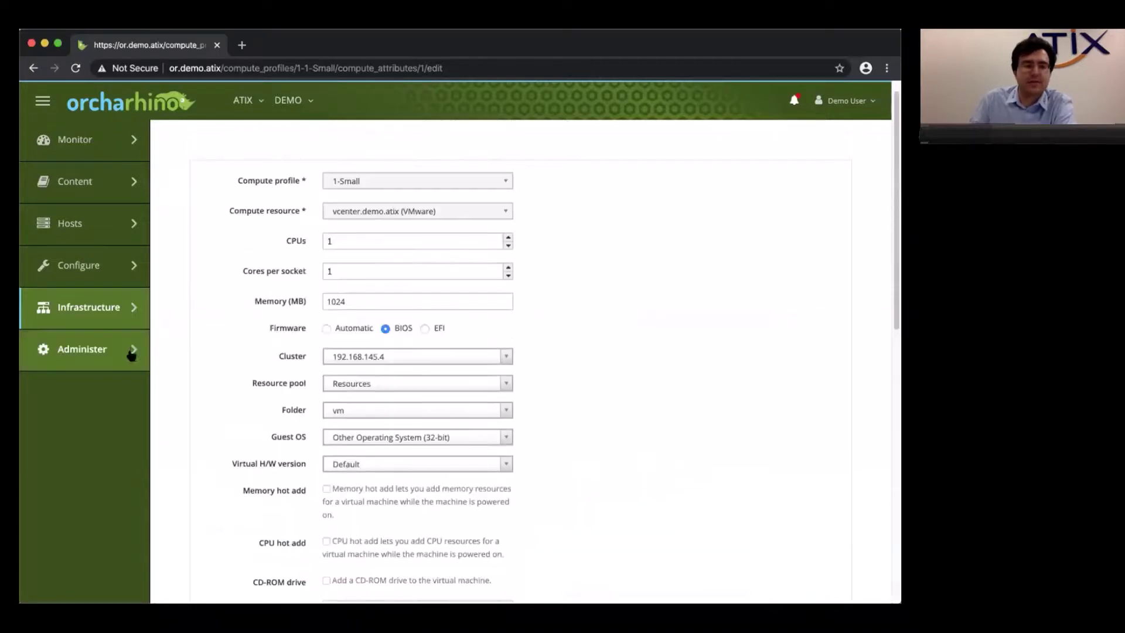
Step: Review the configured subnets with their network addresses, domains and DHCP proxies
mouse_move(123, 303)
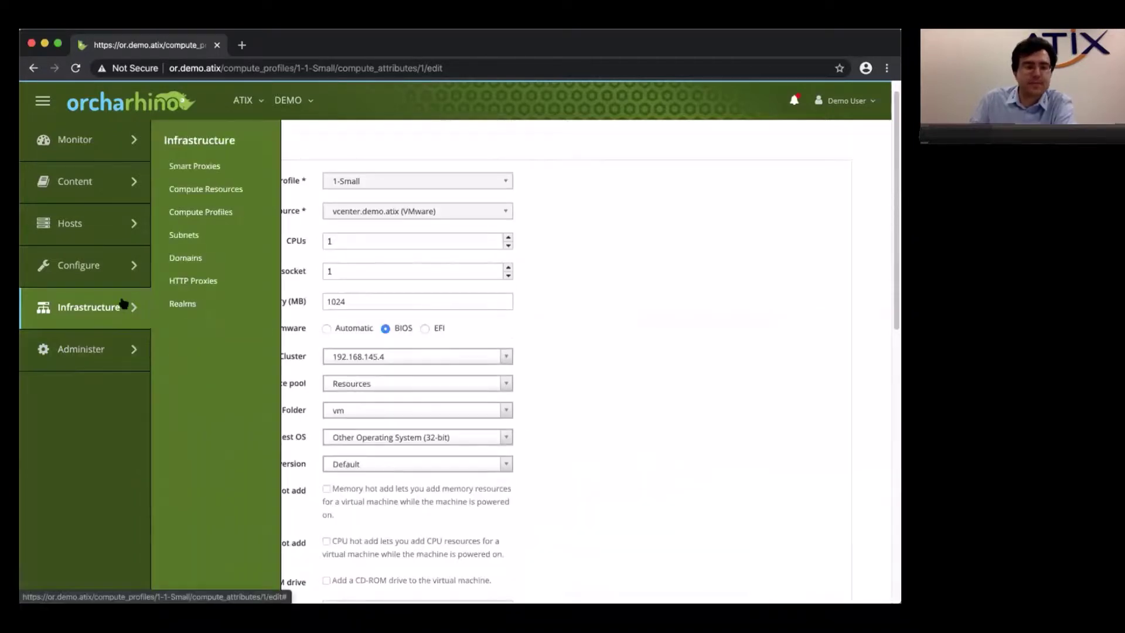
left_click(199, 234)
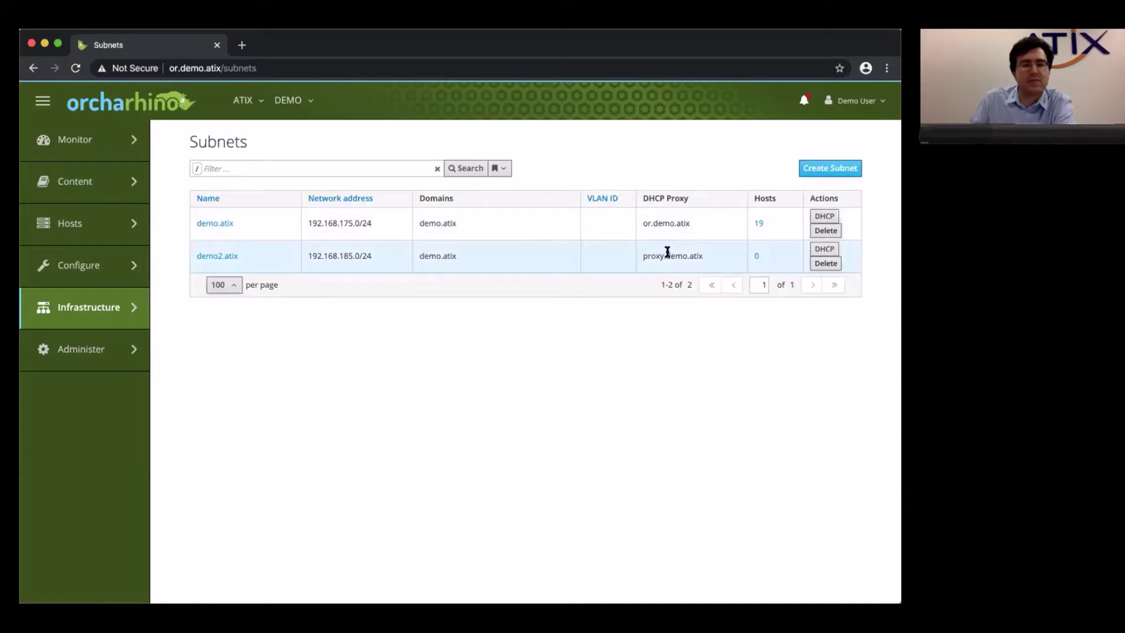
mouse_move(87, 310)
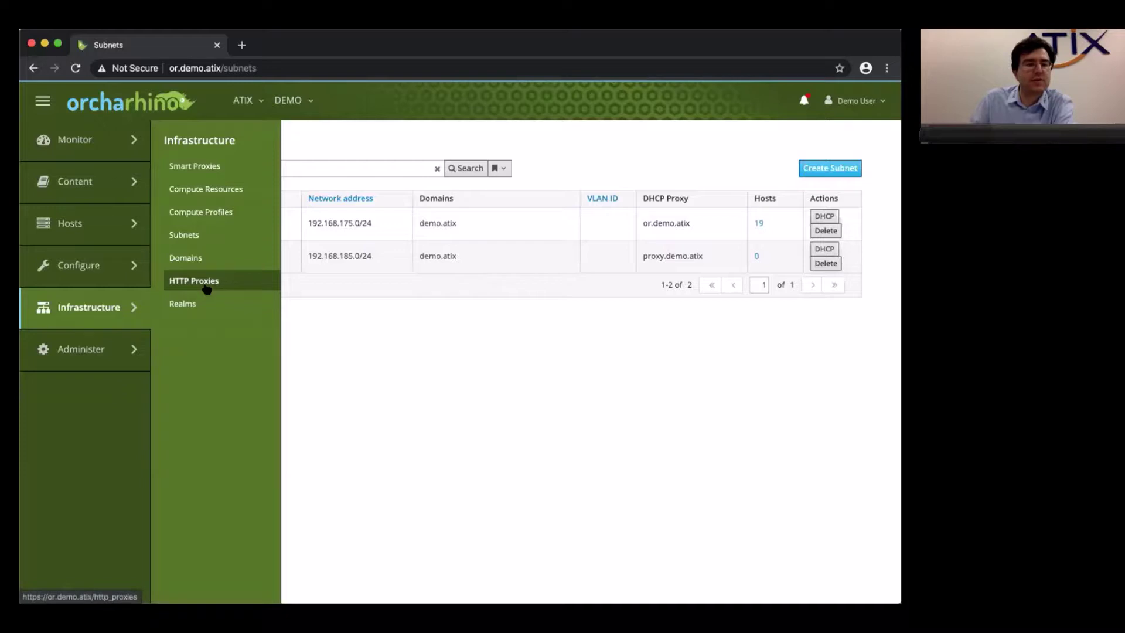
Step: Open the About page and examine its system status for smart proxies, available providers, compute resources and plugins
mouse_move(106, 358)
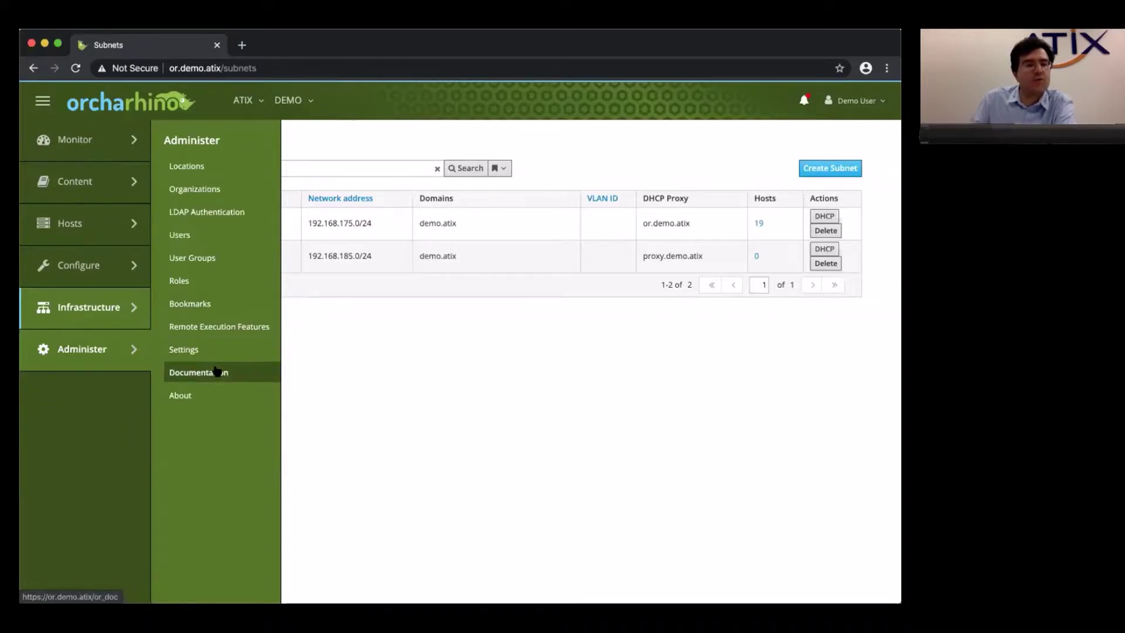
left_click(183, 398)
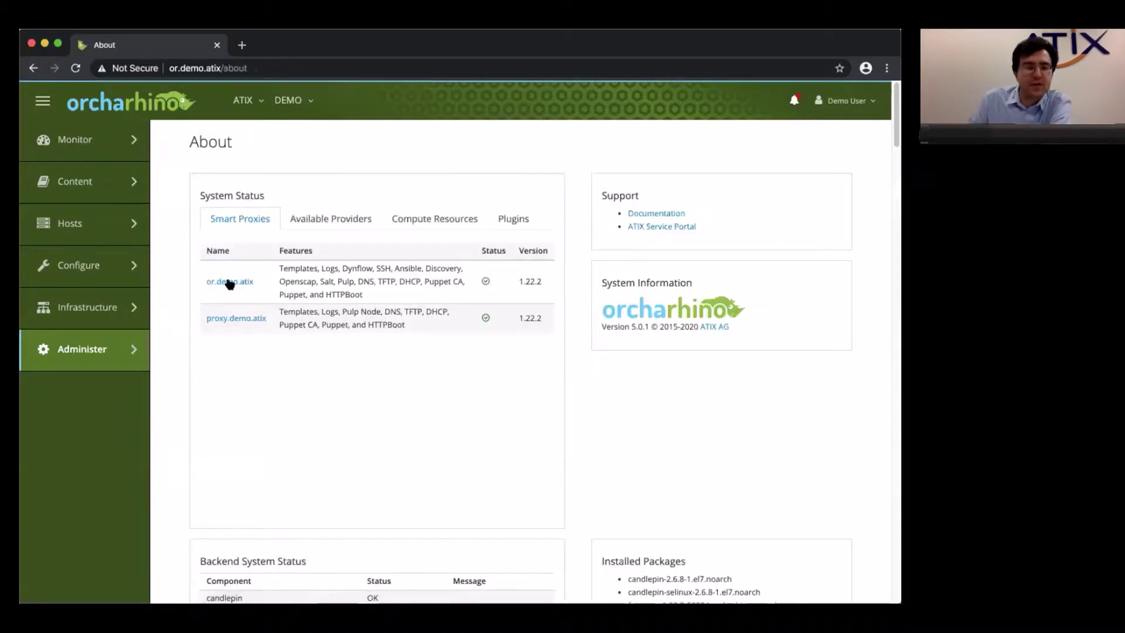
left_click(317, 220)
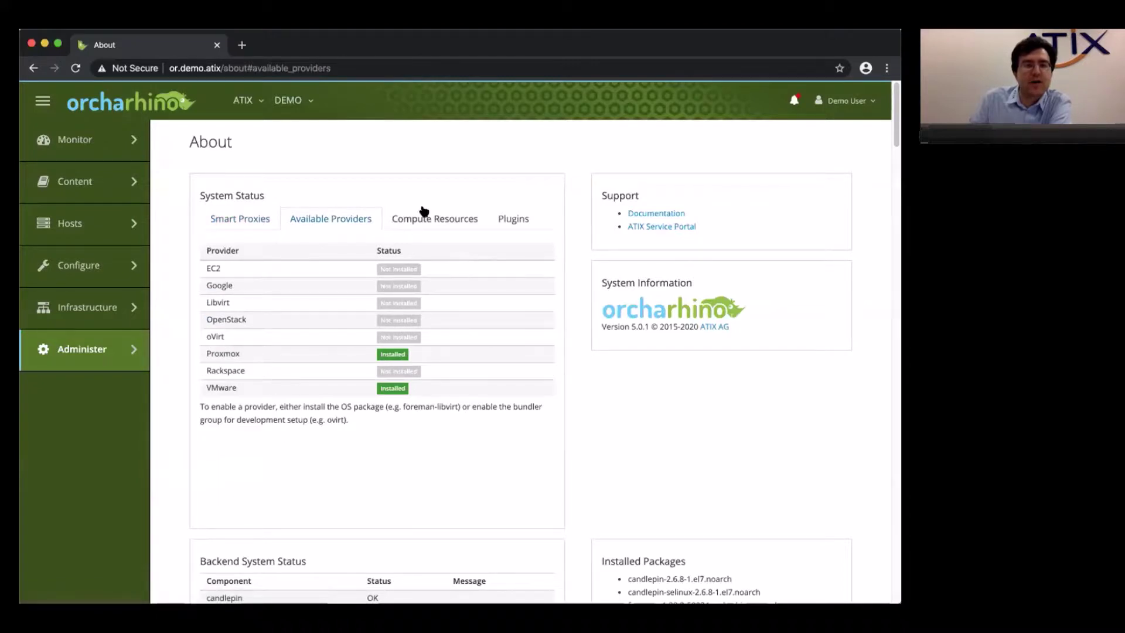
left_click(423, 217)
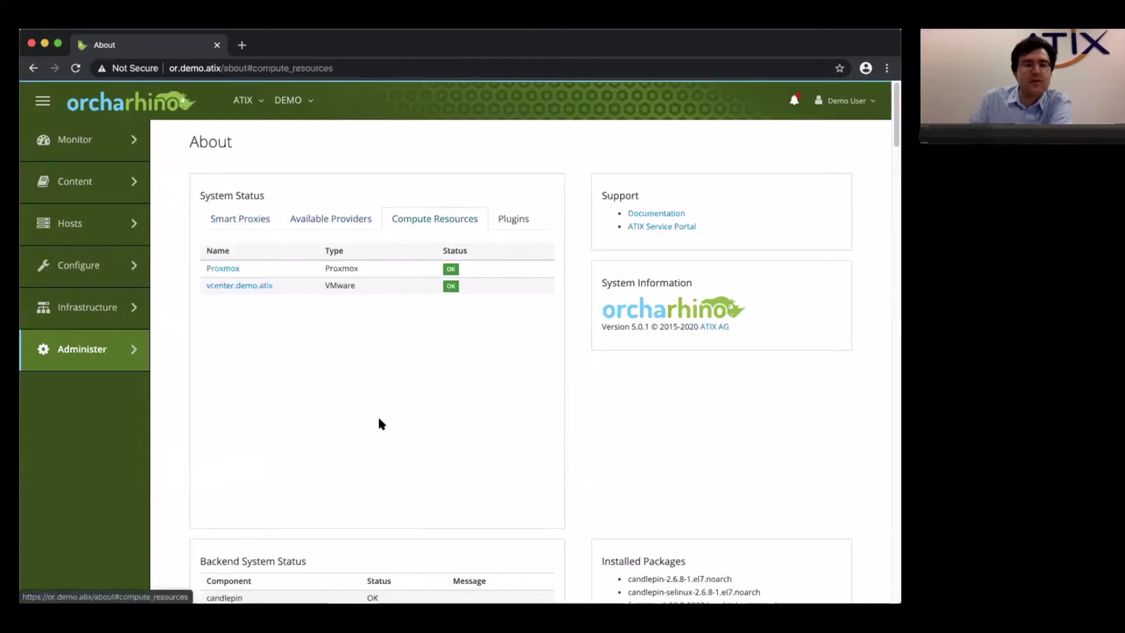
left_click(513, 219)
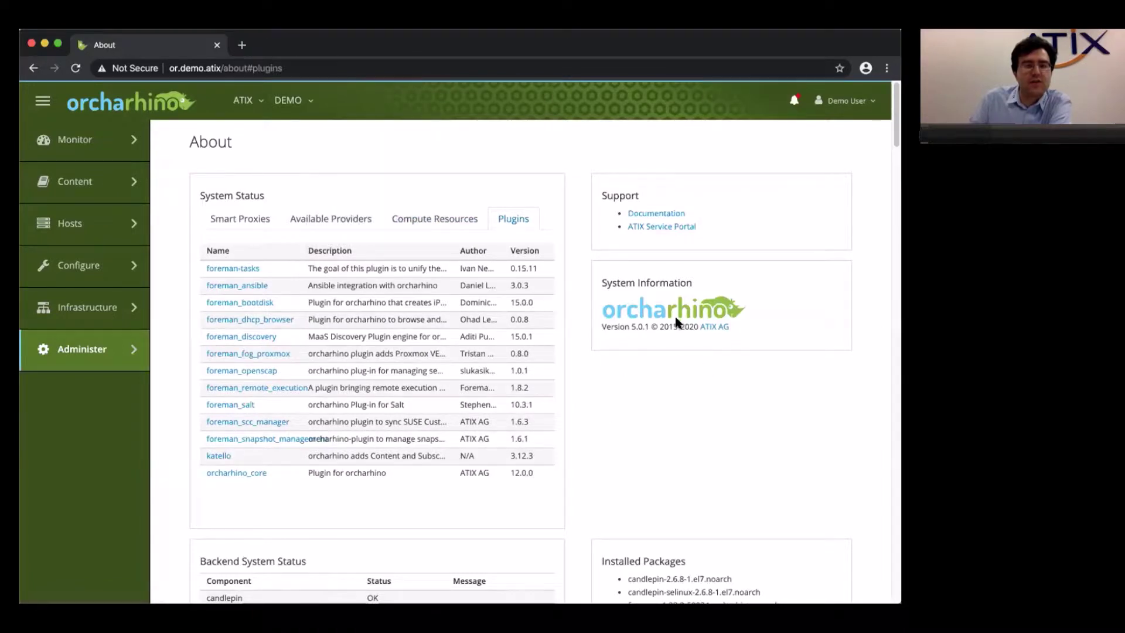
Step: Examine the backend system status and the installed packages on the About page
scroll(814, 471, "down", 3)
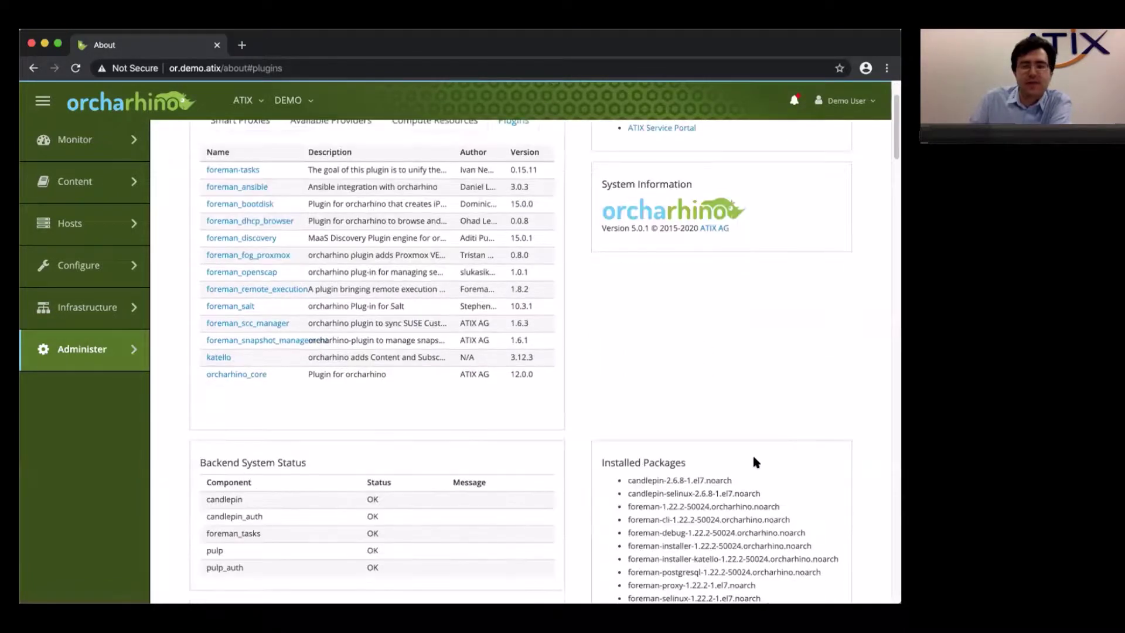
scroll(754, 461, "down", 3)
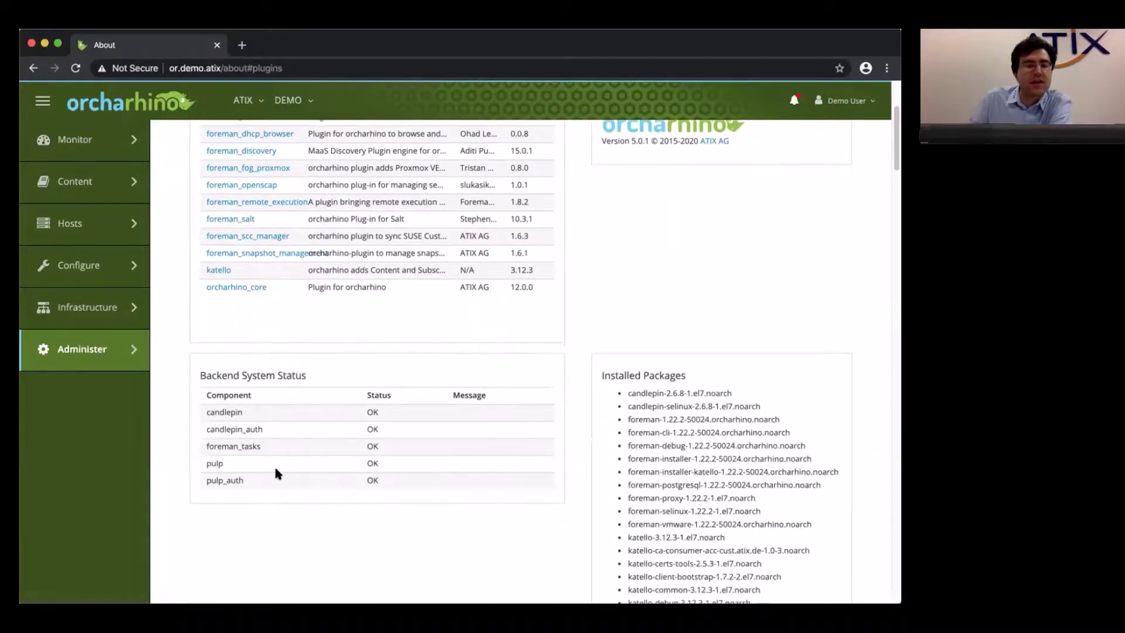
scroll(340, 457, "down", 3)
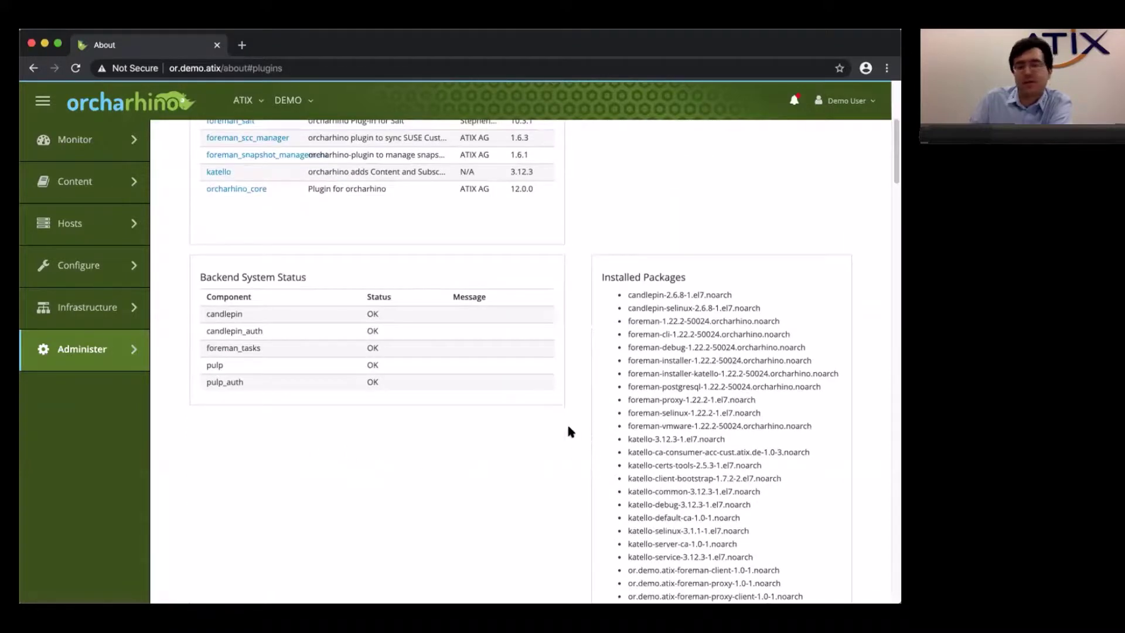
scroll(567, 431, "up", 9)
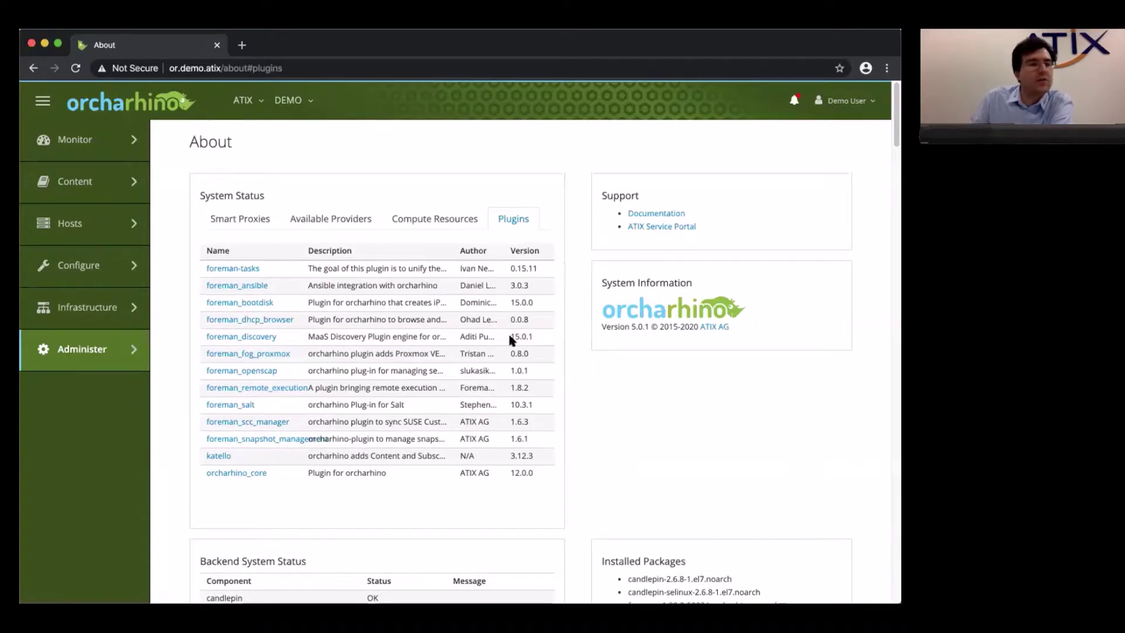
Step: Open webinar-ubu.demo.atix from the list of all hosts and examine its properties, including status, network and operating system
mouse_move(101, 237)
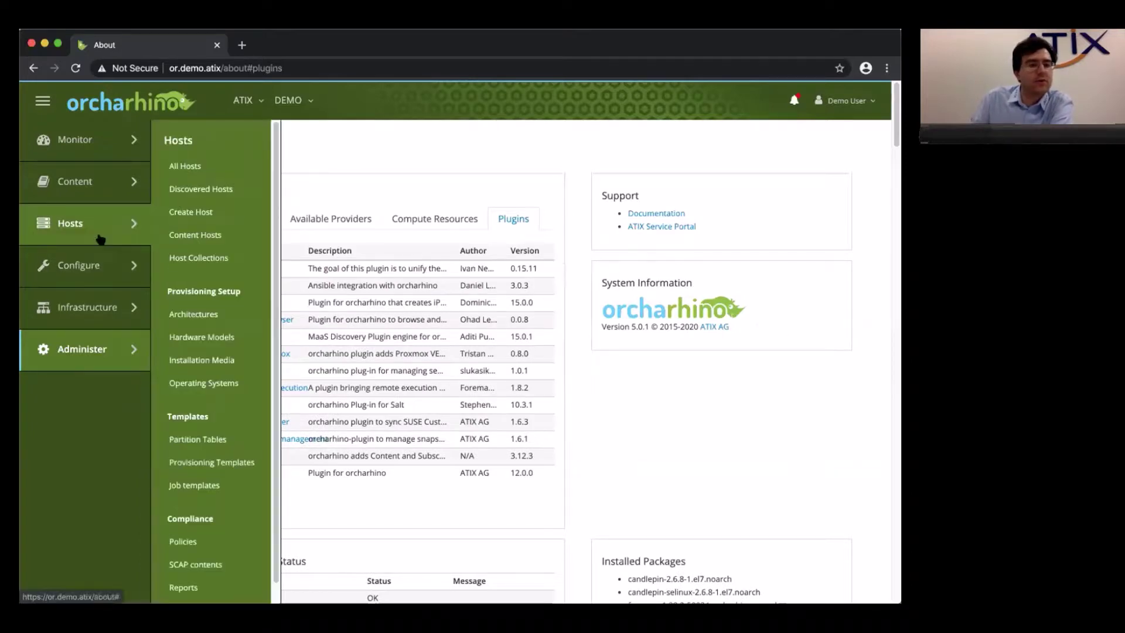
left_click(214, 170)
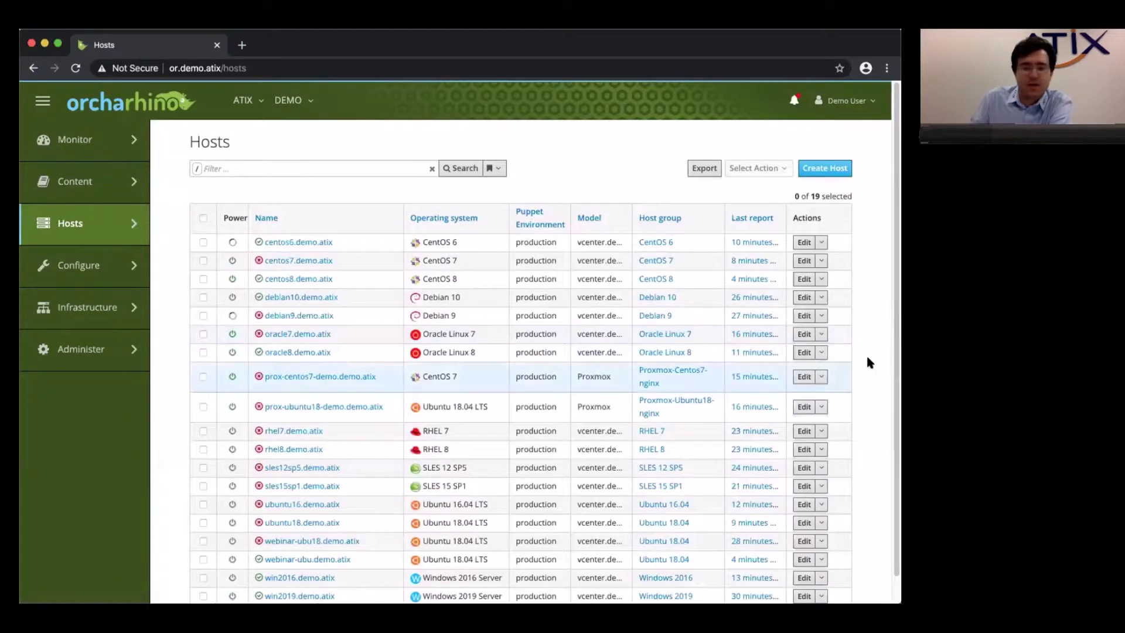
scroll(861, 355, "down", 1)
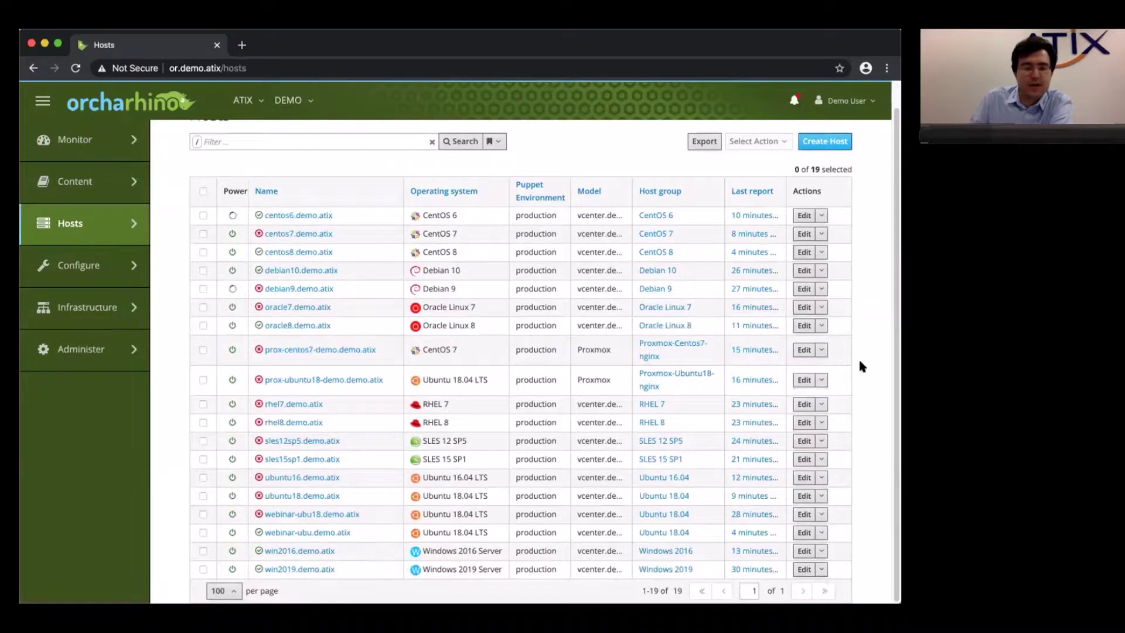
left_click(319, 533)
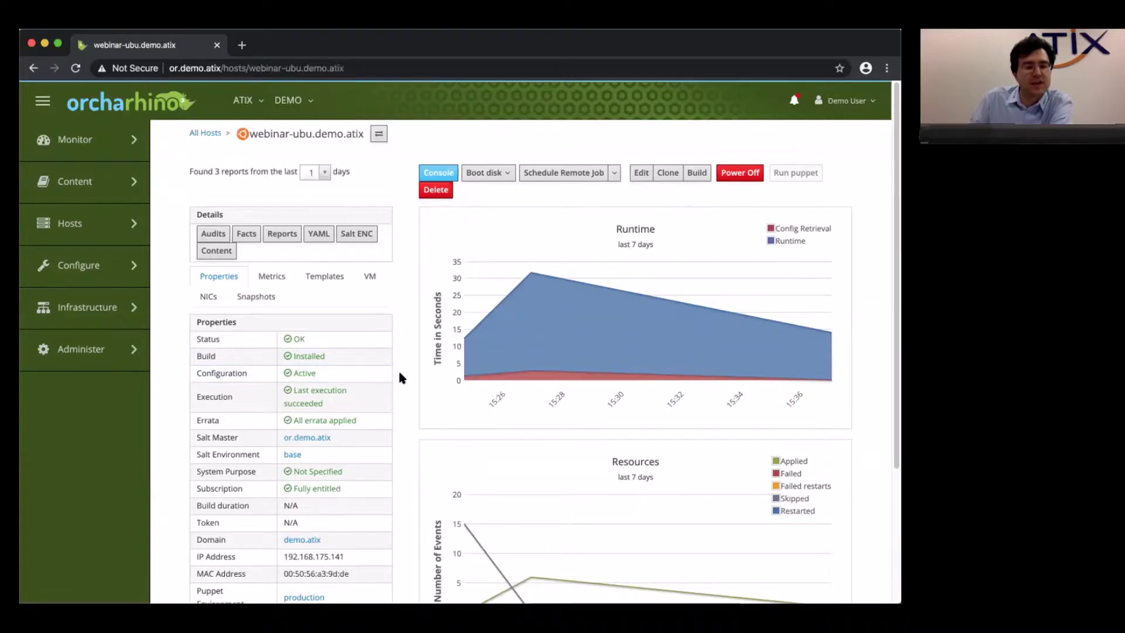
scroll(399, 373, "down", 1)
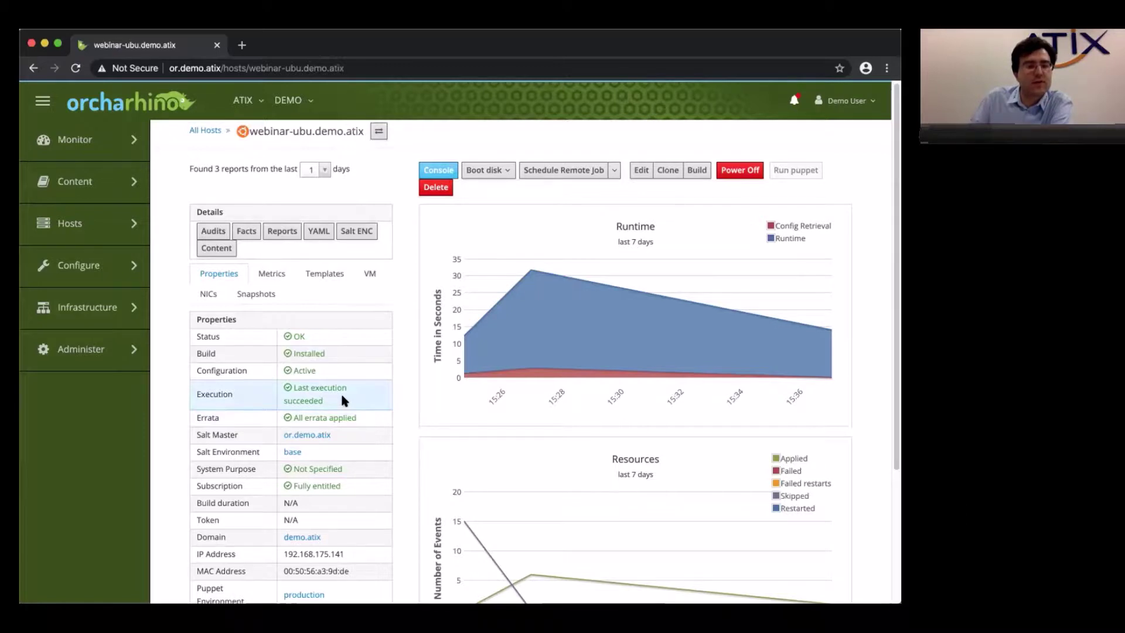
scroll(410, 390, "down", 1)
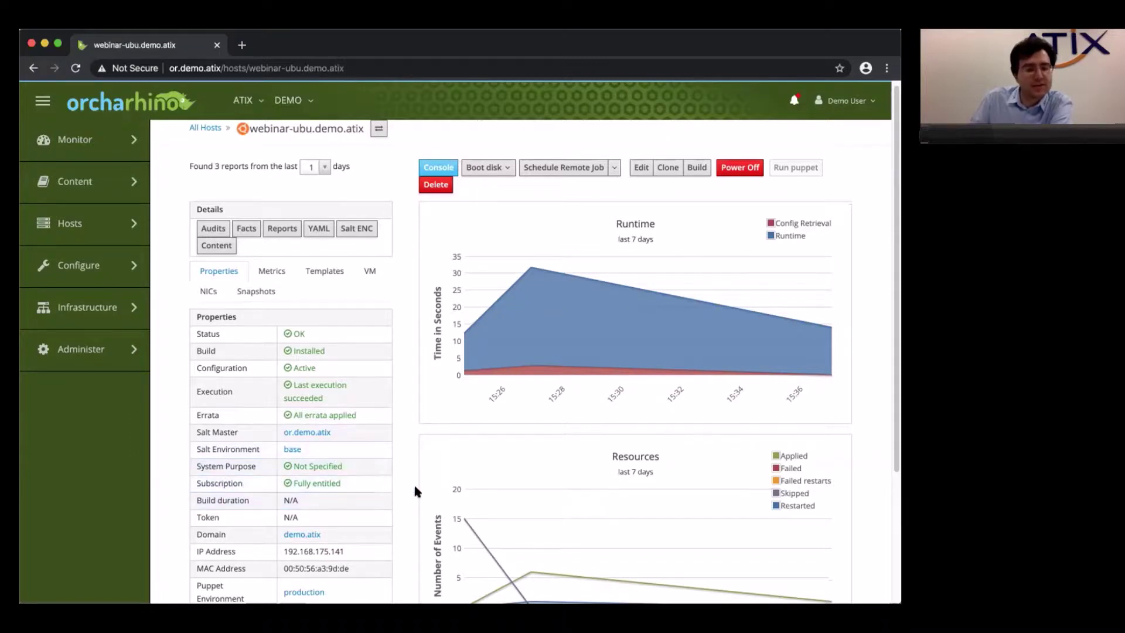
scroll(414, 484, "down", 3)
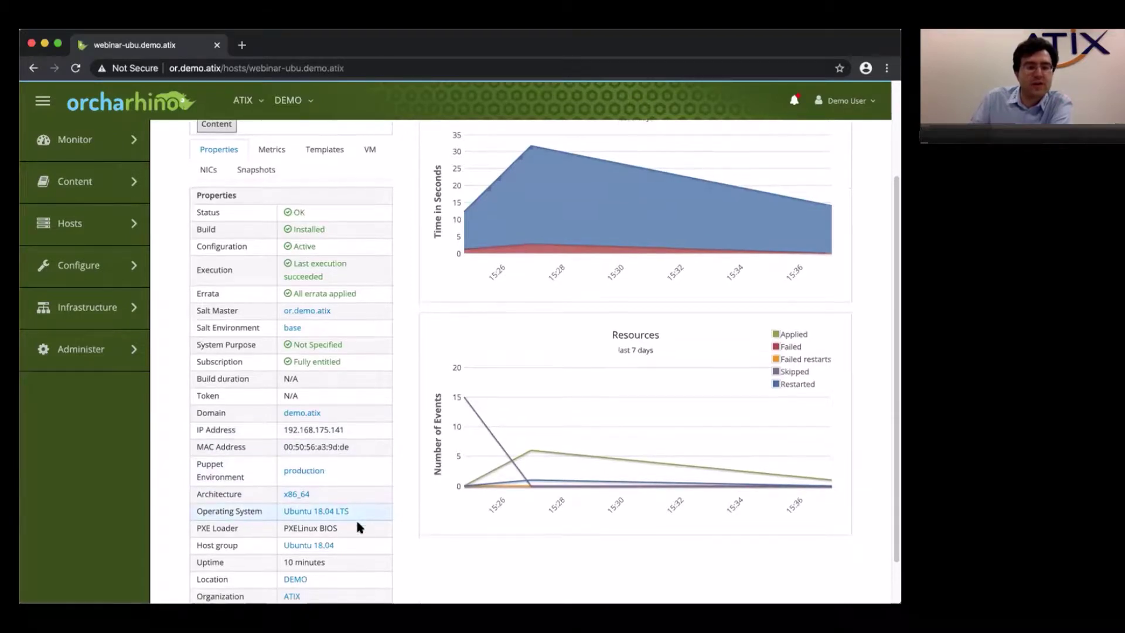
Step: Review the remaining properties of webinar-ubu.demo.atix, including its host group, location and execution status
scroll(358, 525, "down", 1)
scroll(375, 494, "up", 2)
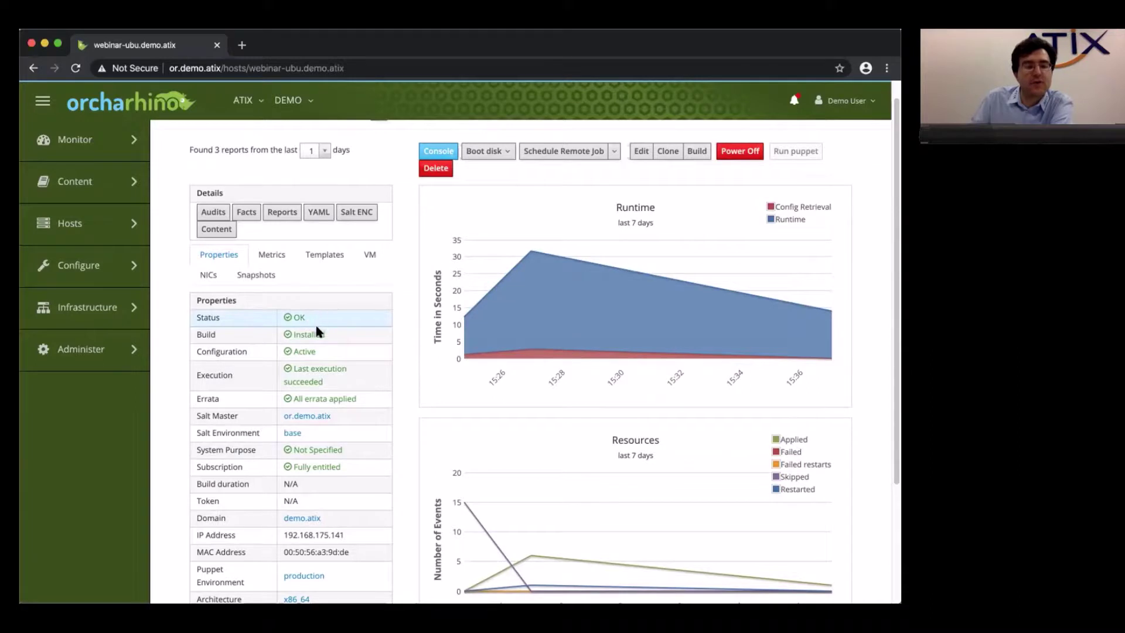
scroll(403, 360, "up", 1)
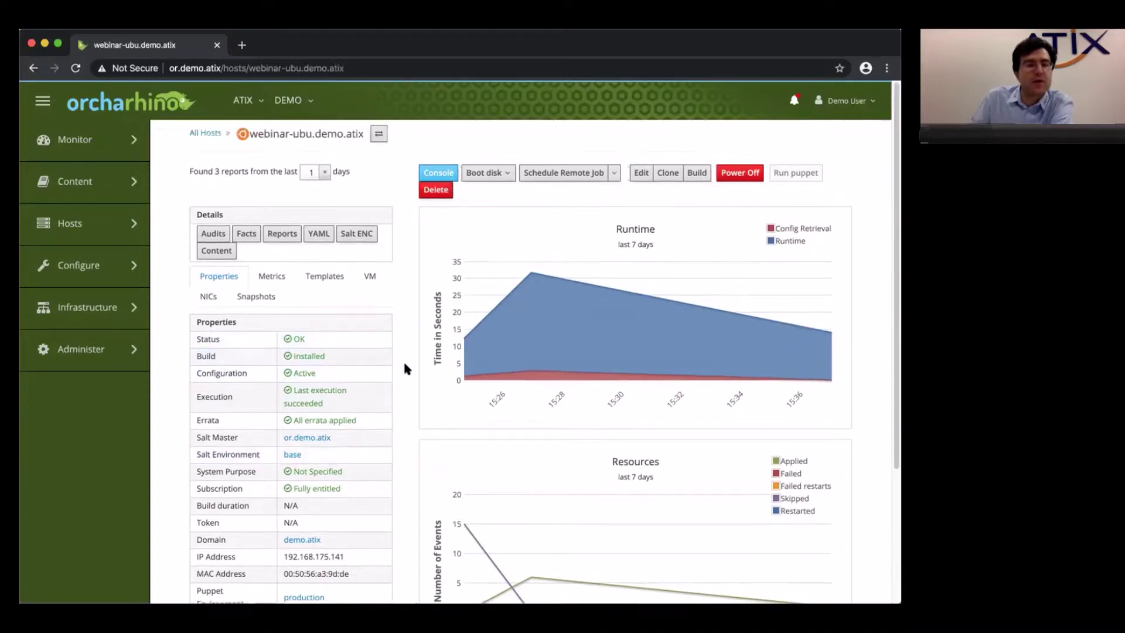
Step: Open webinar-ubu18.demo.atix from the host list and look through its configuration reports
left_click(34, 69)
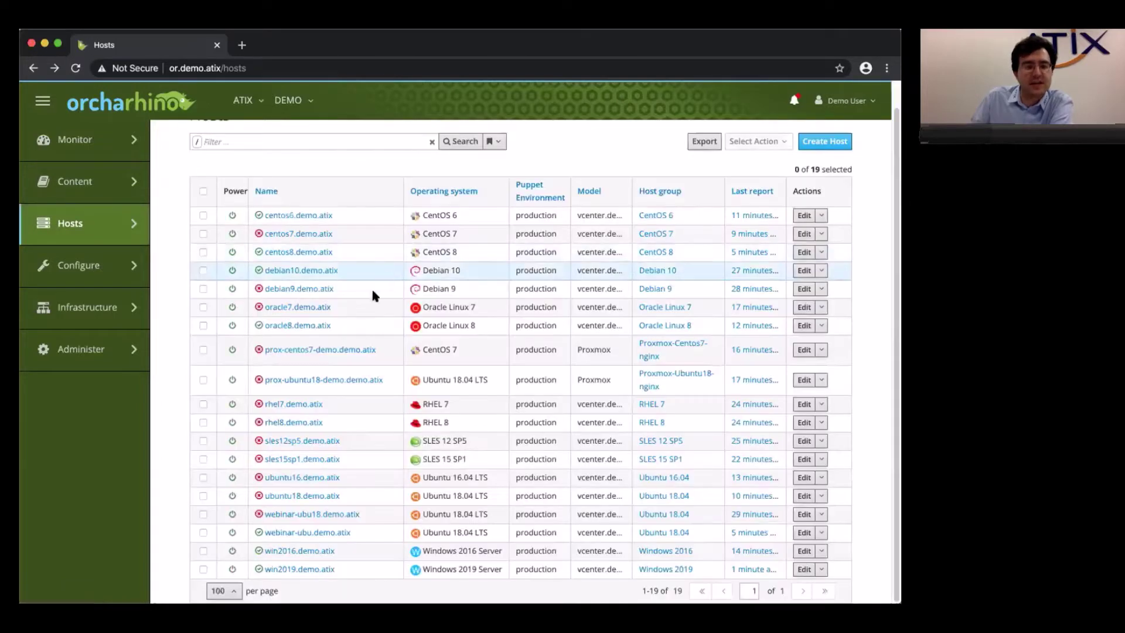
left_click(331, 514)
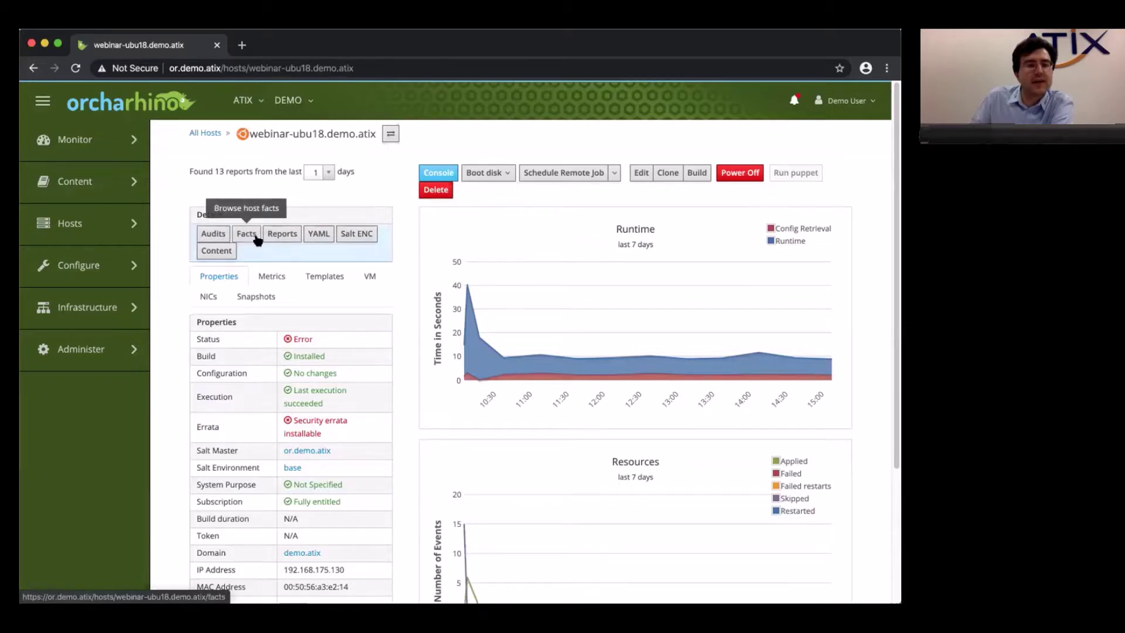
left_click(283, 235)
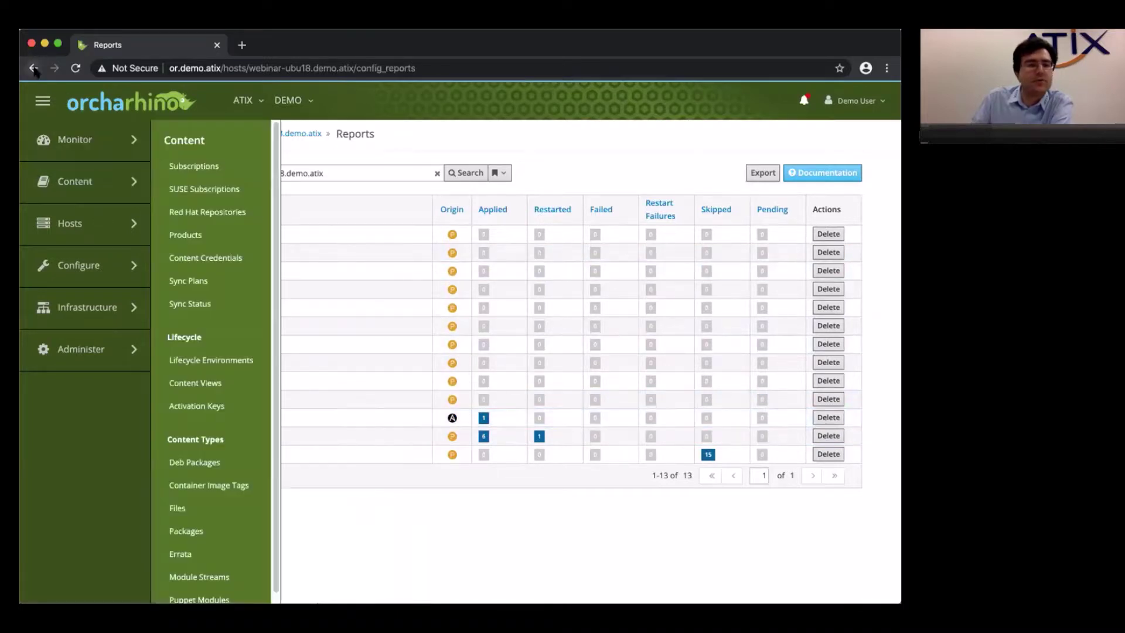
left_click(33, 69)
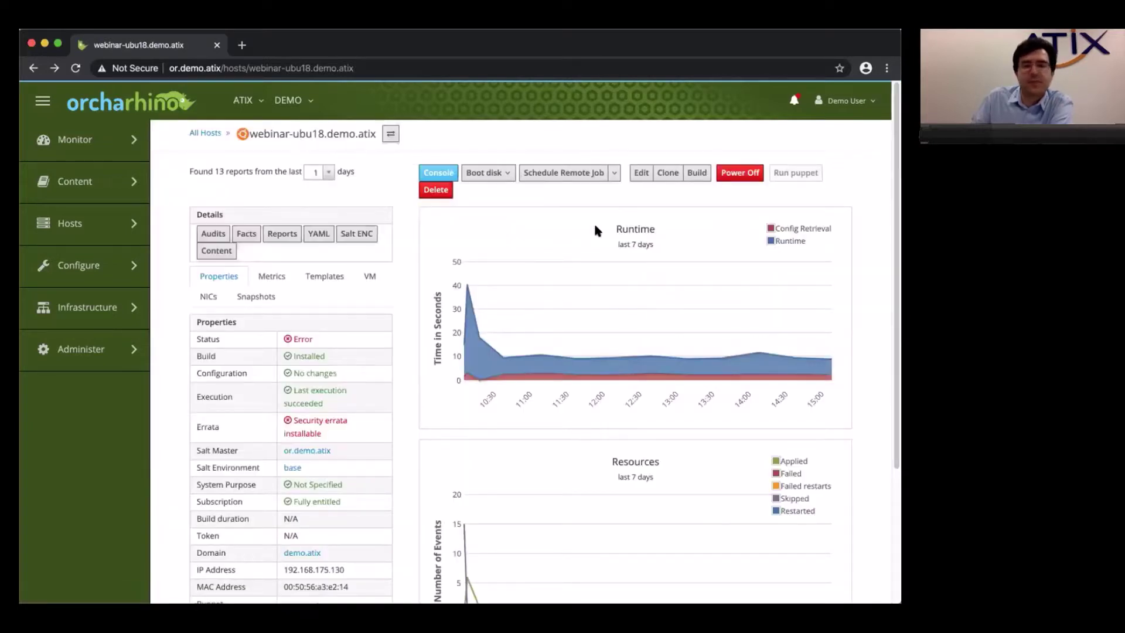
Step: Run Salt as a remote job on webinar-ubu18.demo.atix and check the job's template invocation for that host
left_click(613, 174)
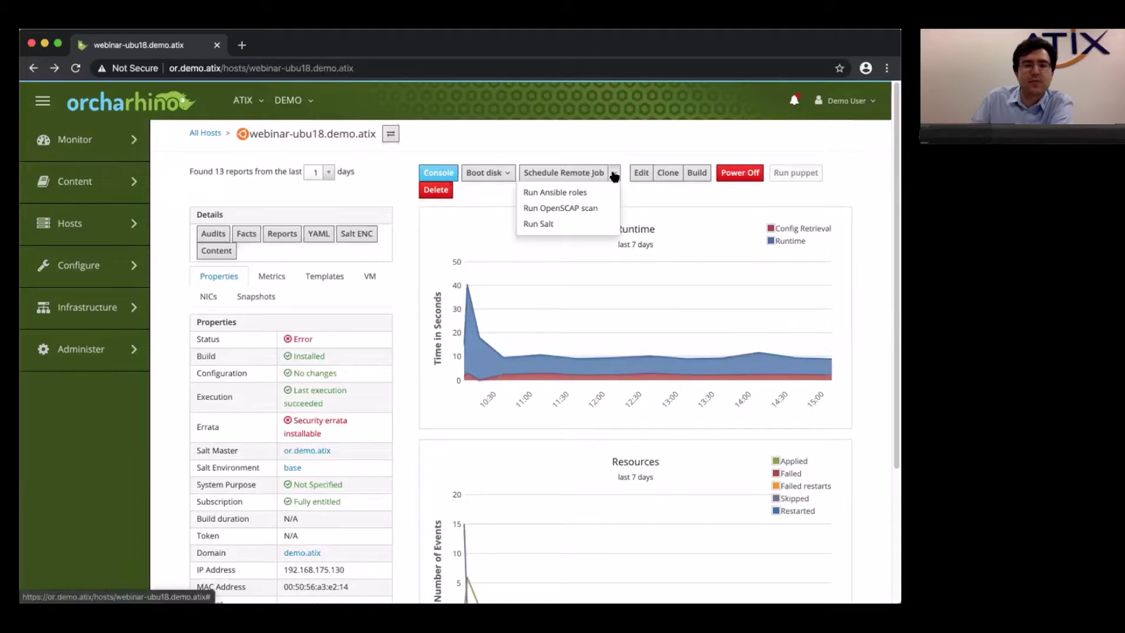
left_click(566, 224)
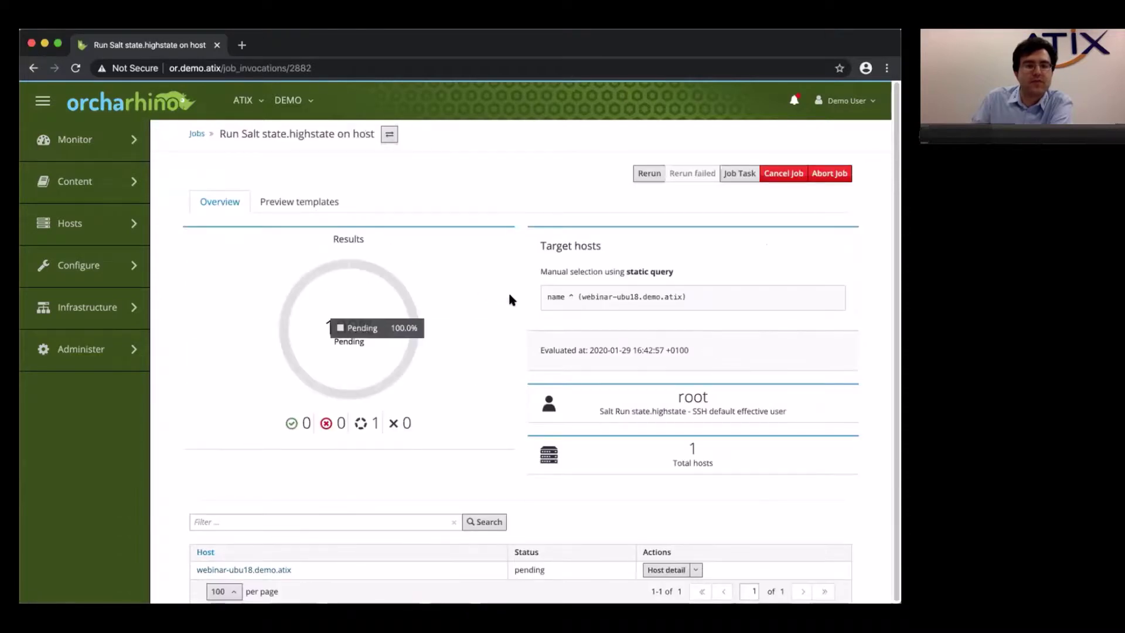
left_click(258, 569)
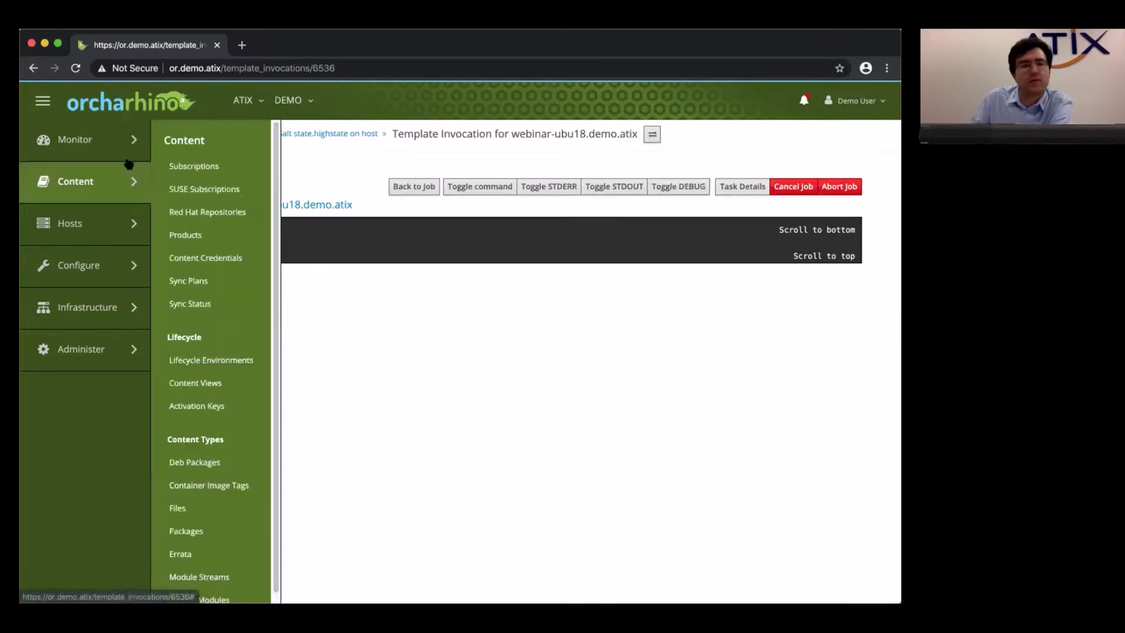
left_click(32, 68)
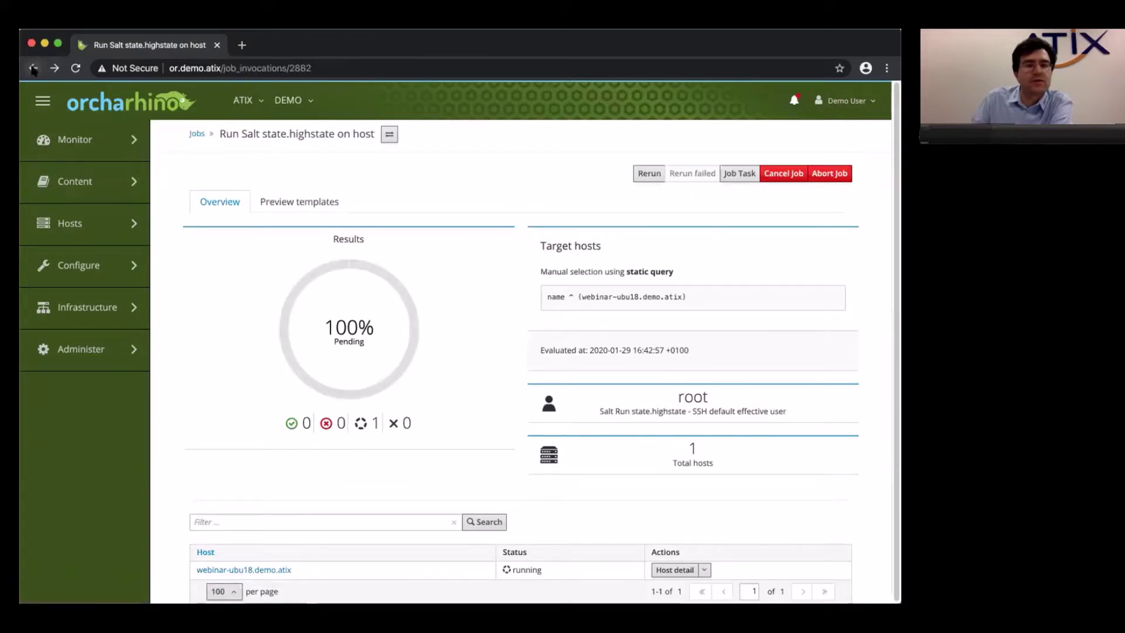
left_click(33, 69)
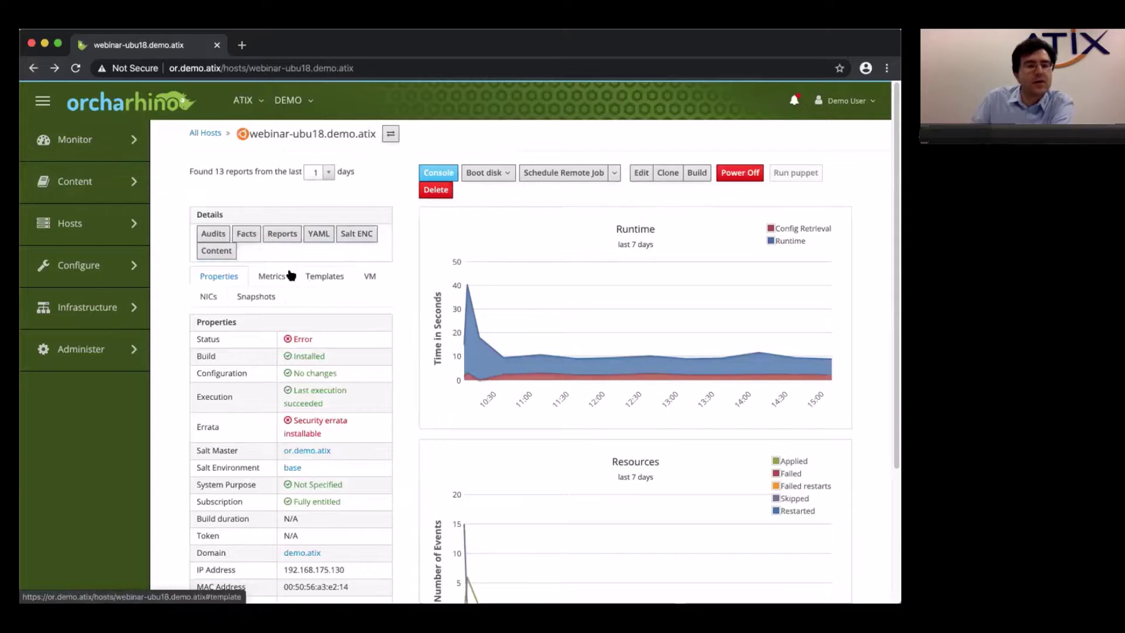
Step: Review the provisioning templates, virtual machine properties and network interface details of webinar-ubu18.demo.atix
left_click(327, 276)
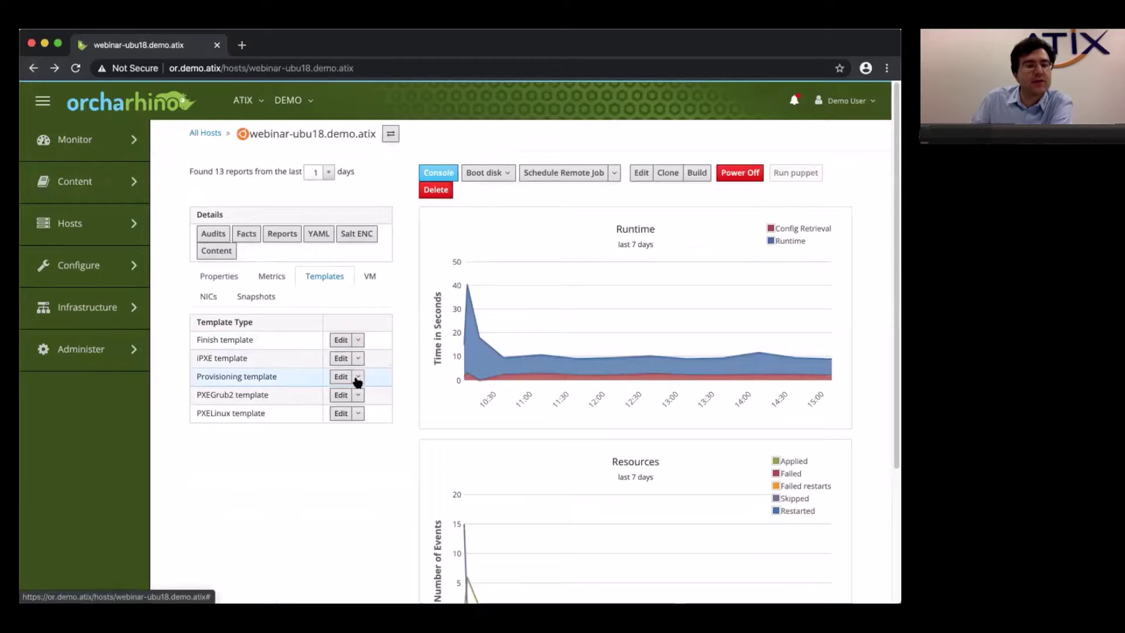
left_click(368, 277)
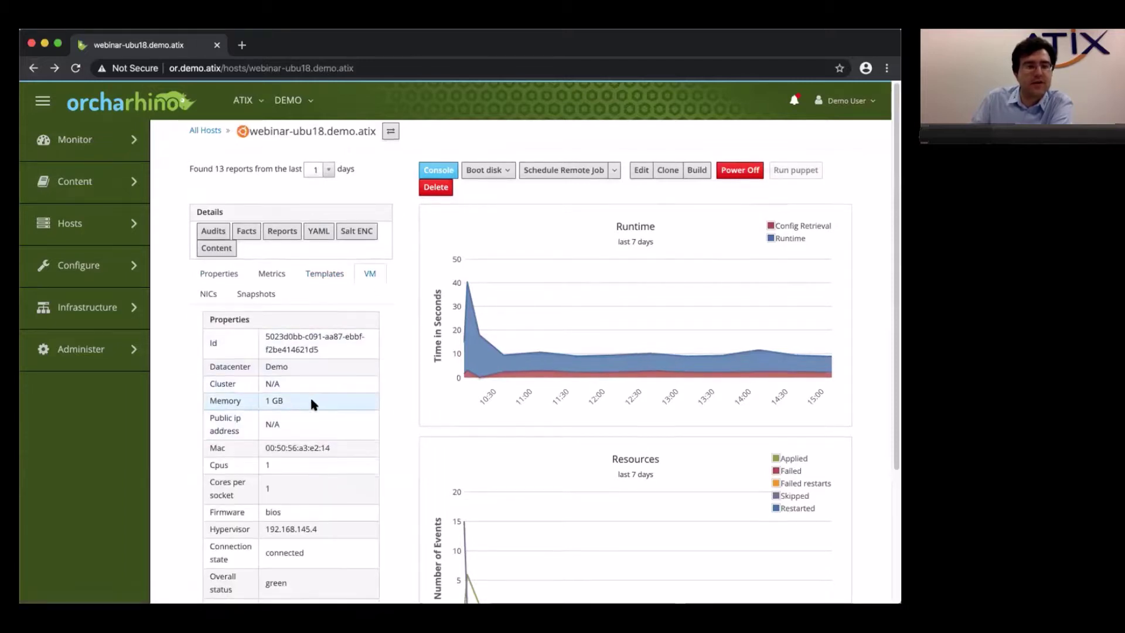
scroll(311, 402, "down", 3)
scroll(311, 402, "up", 2)
scroll(312, 401, "up", 1)
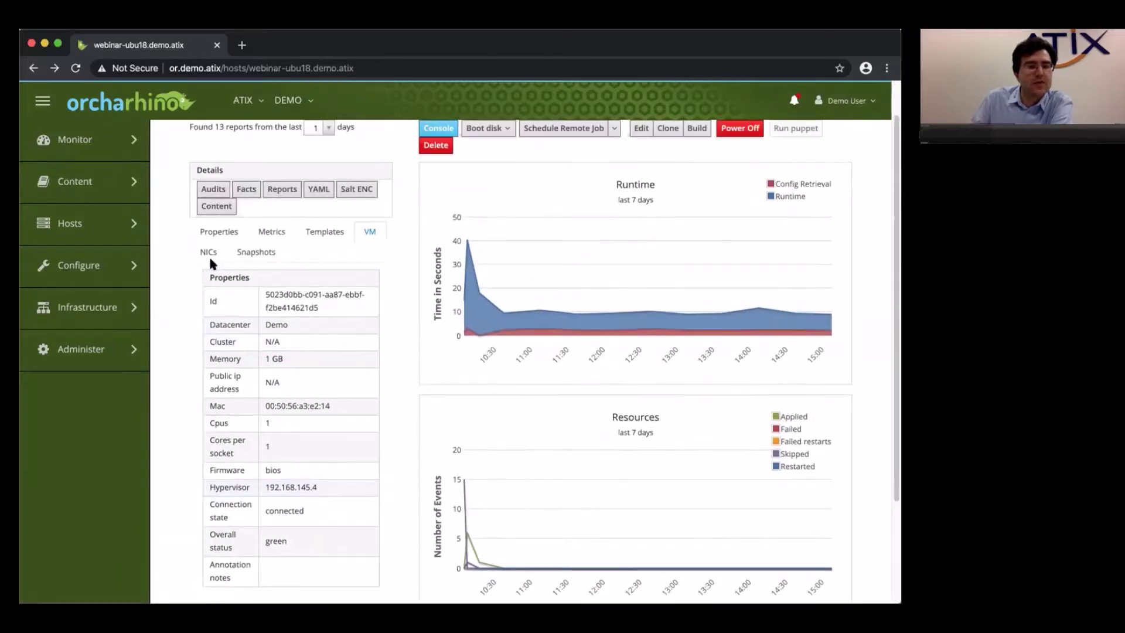
left_click(209, 252)
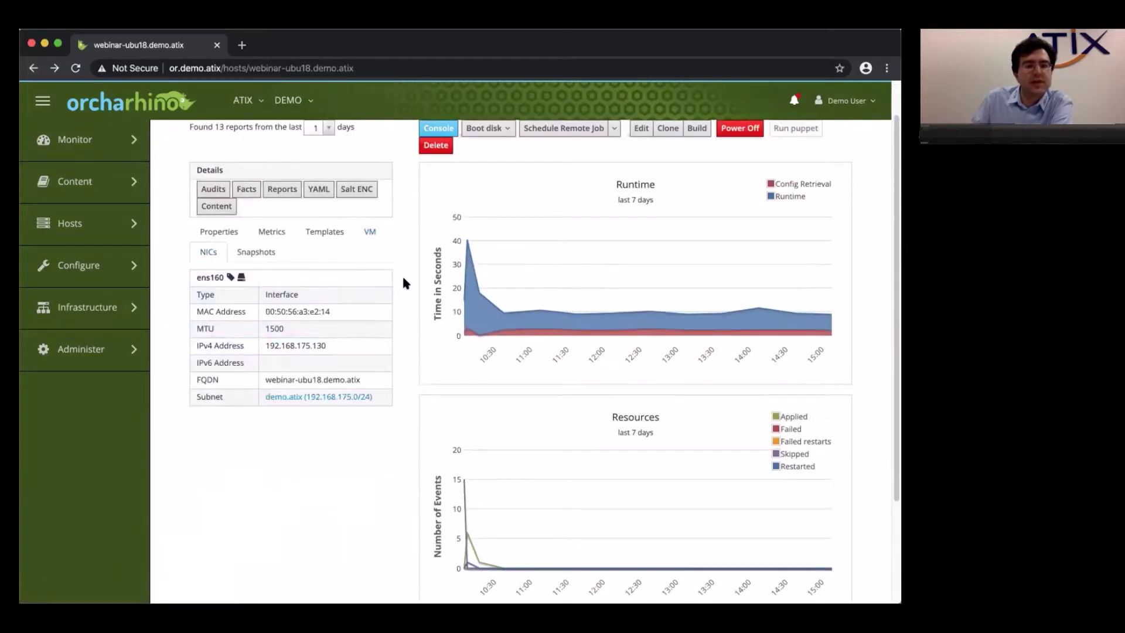
scroll(385, 273, "up", 1)
Step: Create a snapshot of webinar-ubu18.demo.atix named "test snapshot" without including RAM
left_click(269, 274)
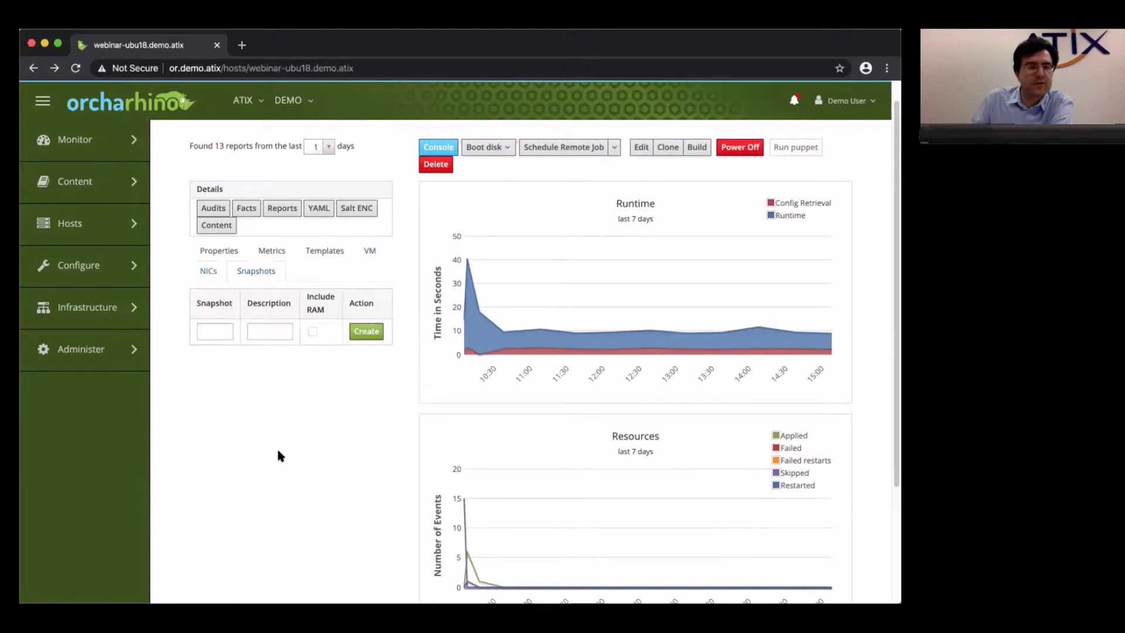
left_click(218, 331)
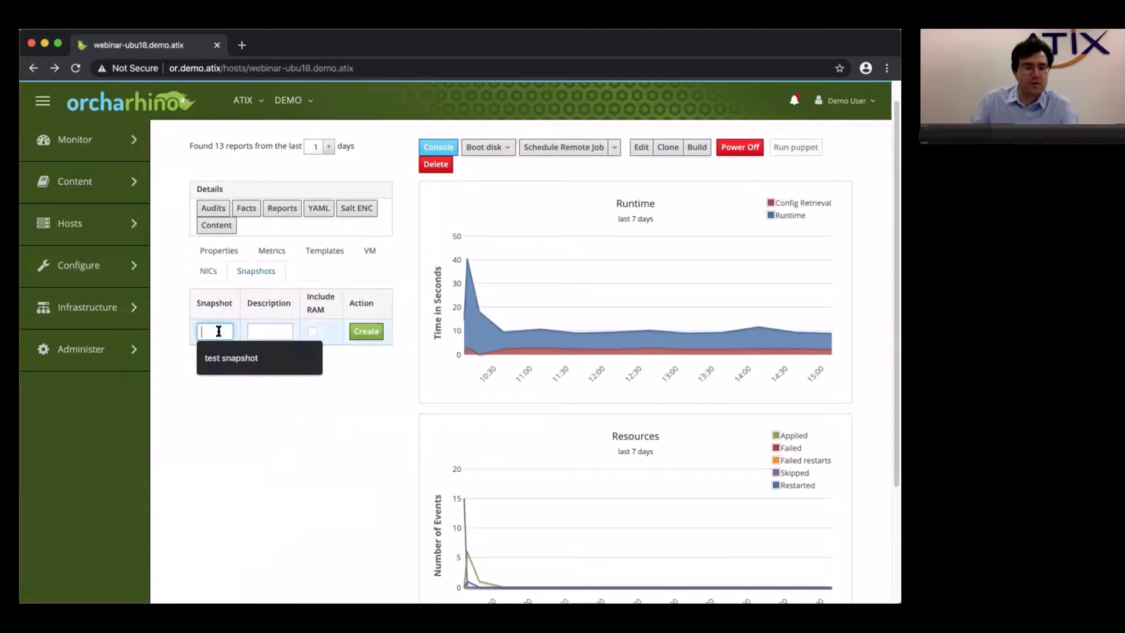
type("tes")
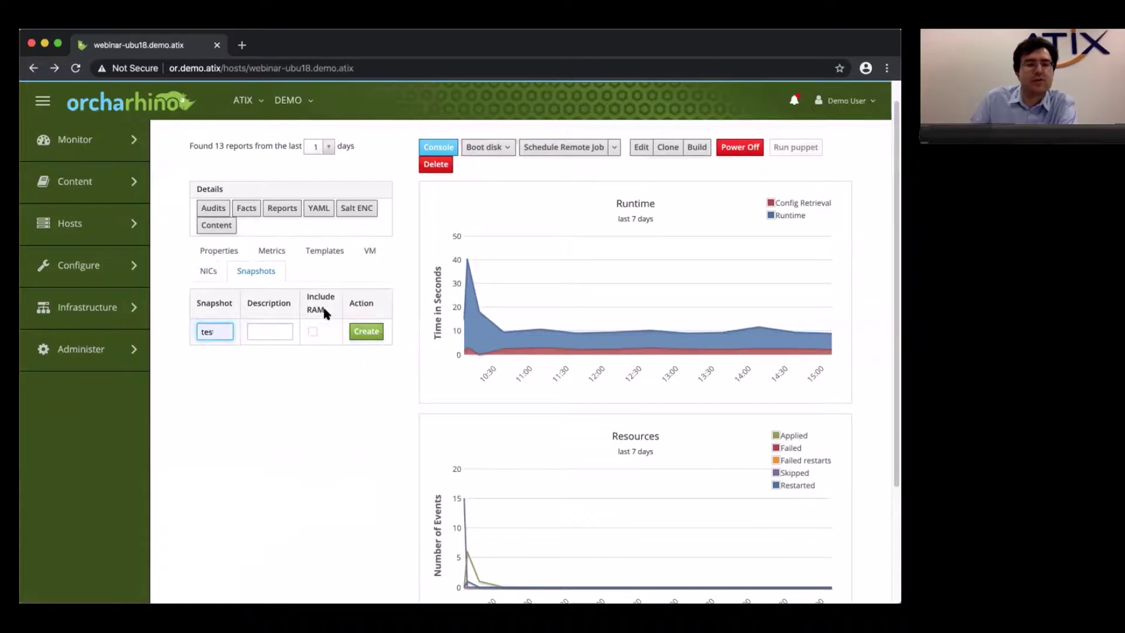
left_click(363, 333)
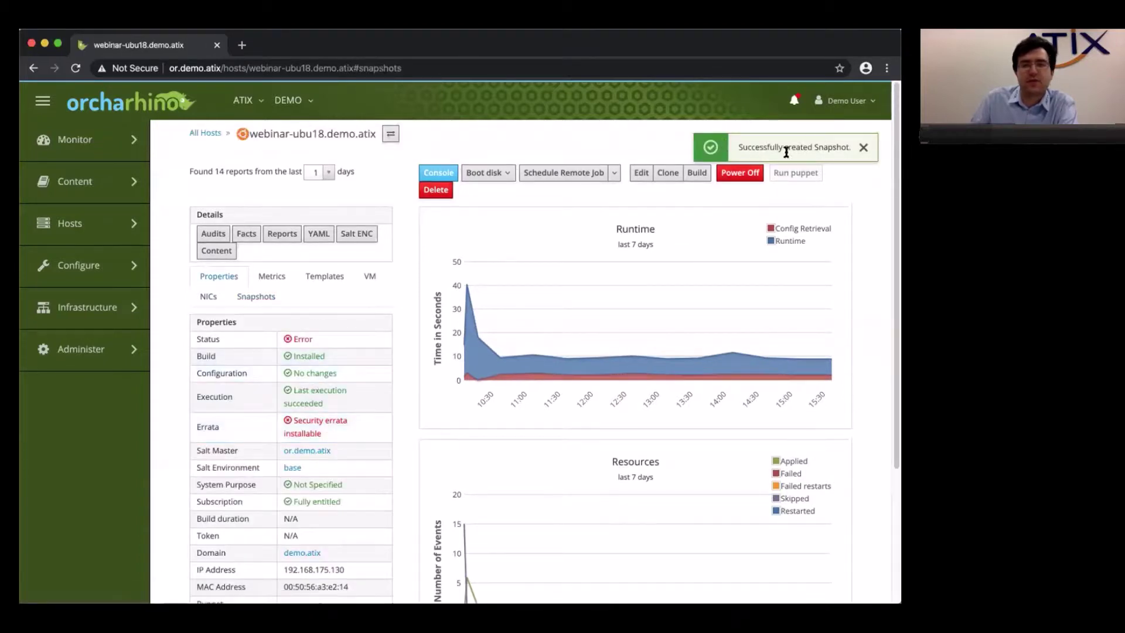
Step: Delete the "test snapshot" entry from the snapshots of webinar-ubu18.demo.atix
left_click(257, 296)
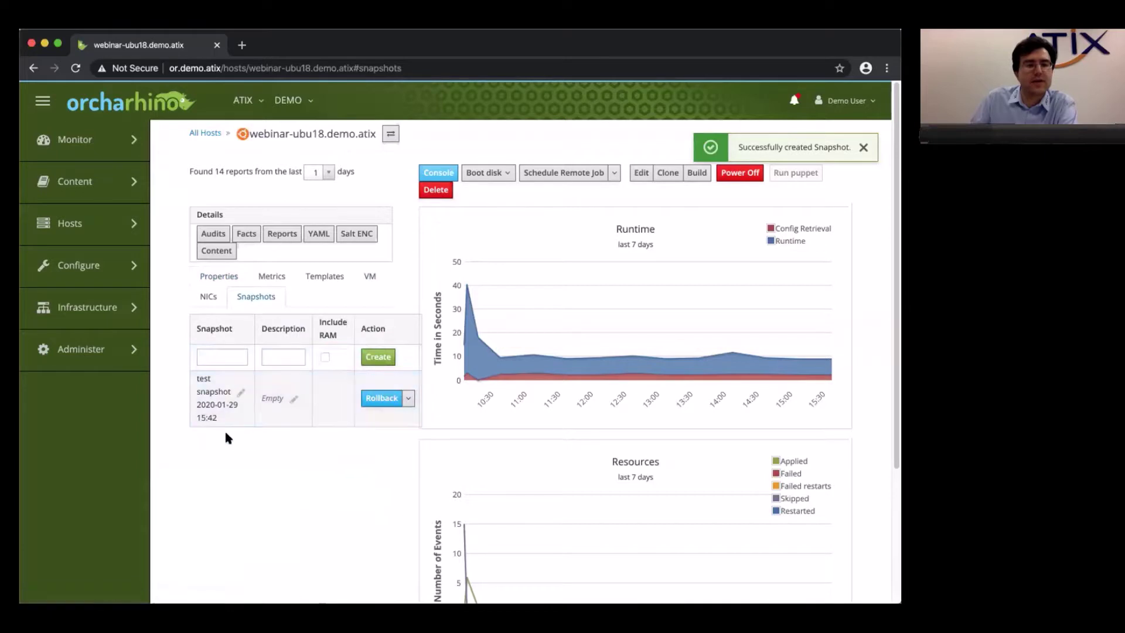
left_click(408, 398)
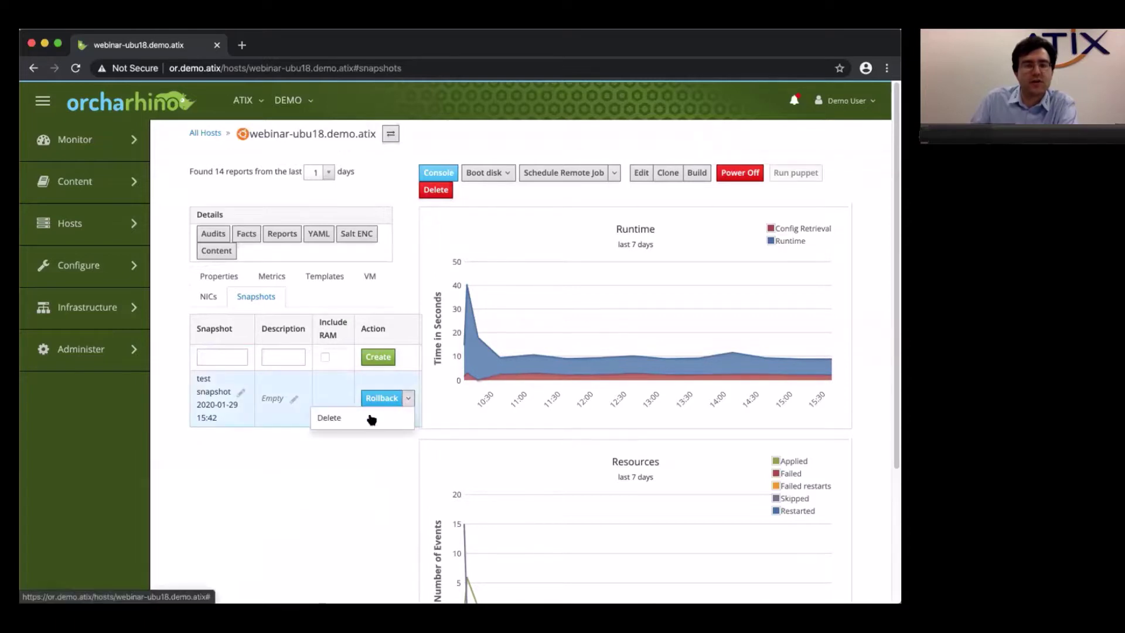
left_click(371, 418)
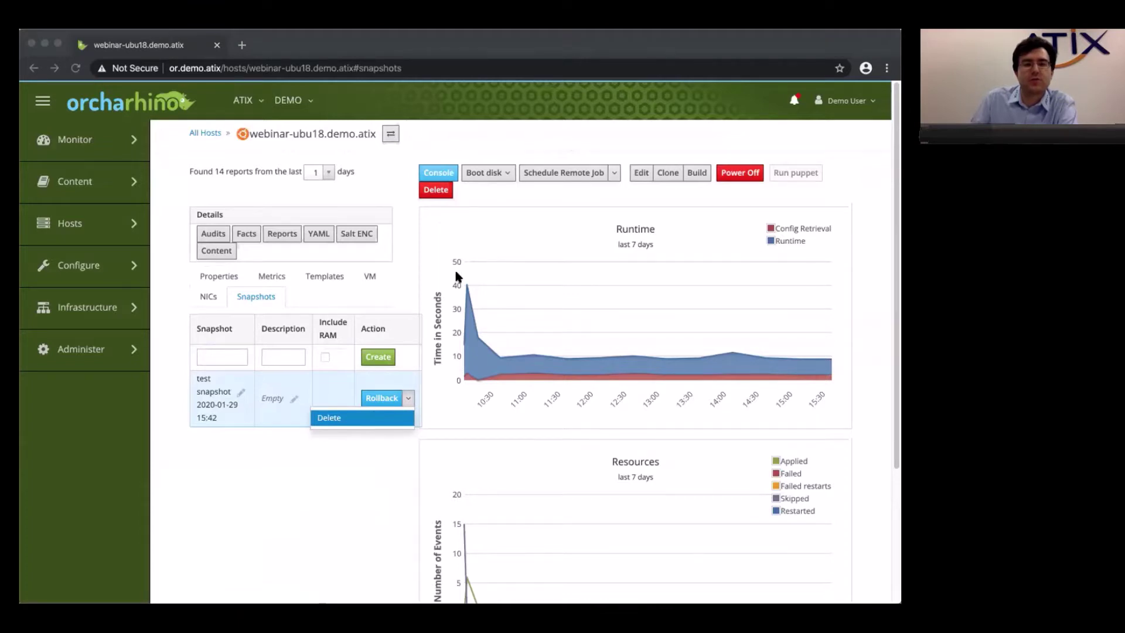
key("Return")
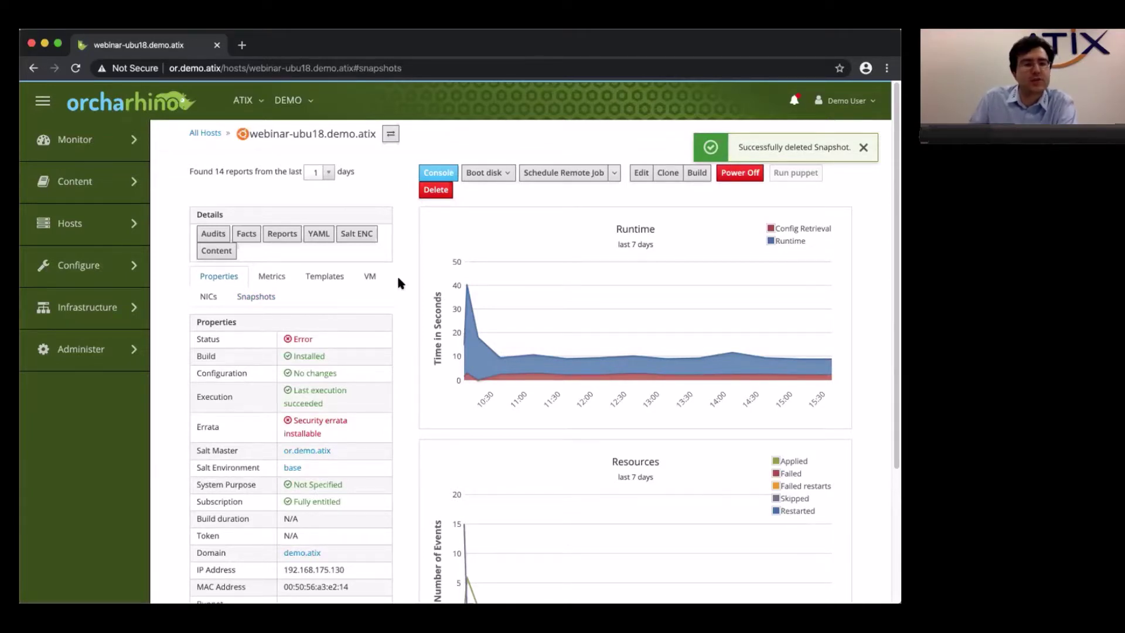
Step: Open the content details of webinar-ubu18.demo.atix and review the subscriptions attached to the host
left_click(218, 251)
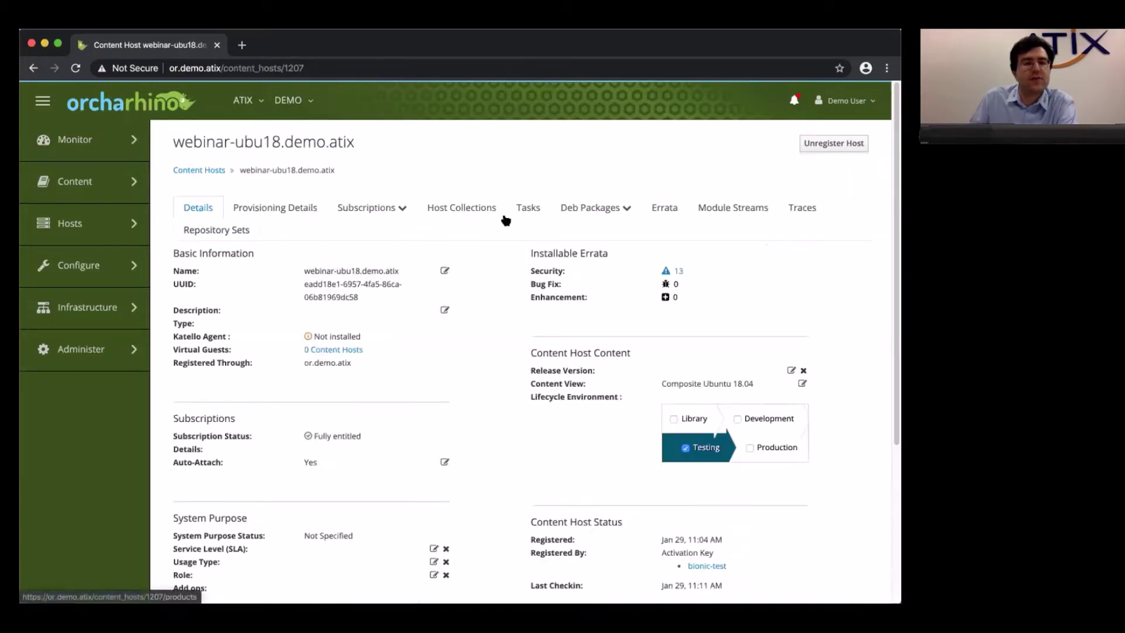
left_click(385, 217)
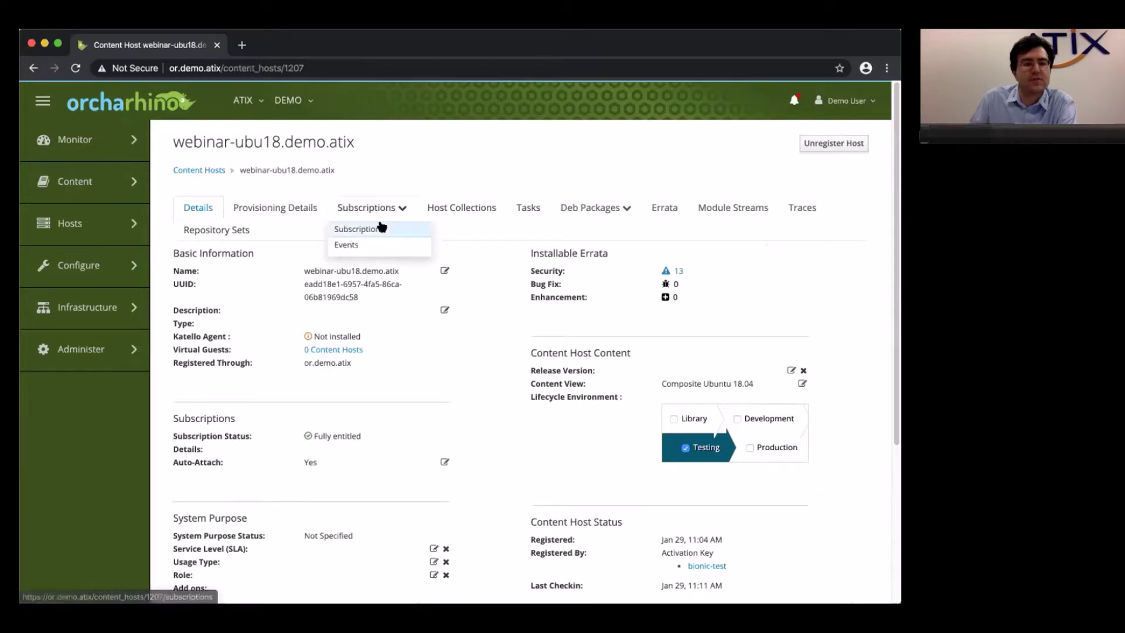
left_click(382, 228)
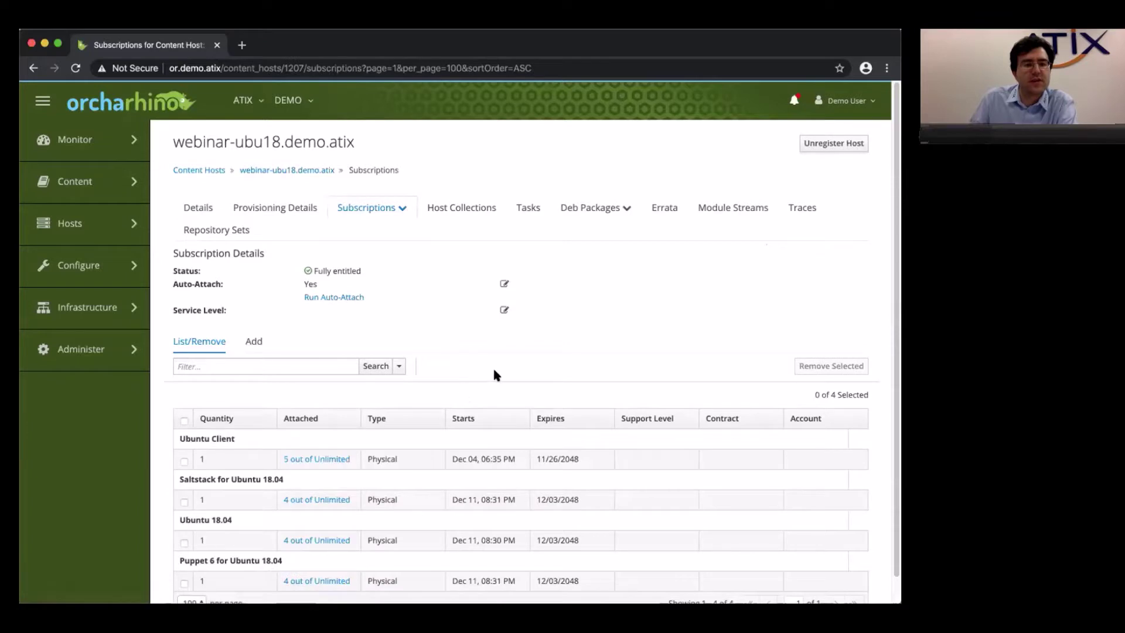
scroll(398, 458, "down", 1)
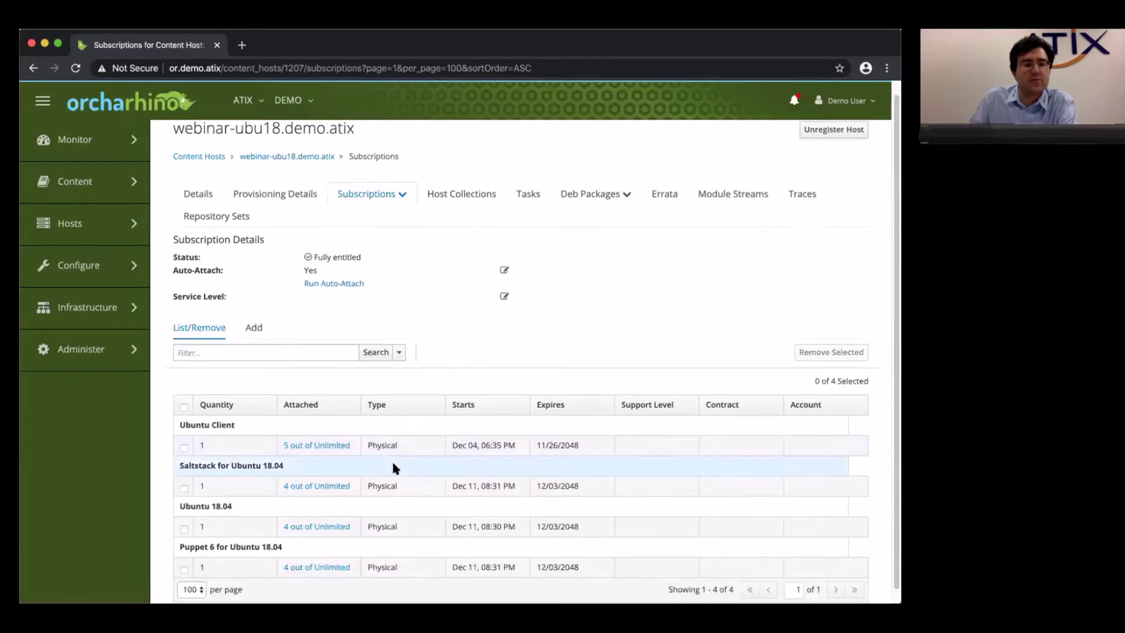
scroll(401, 471, "up", 1)
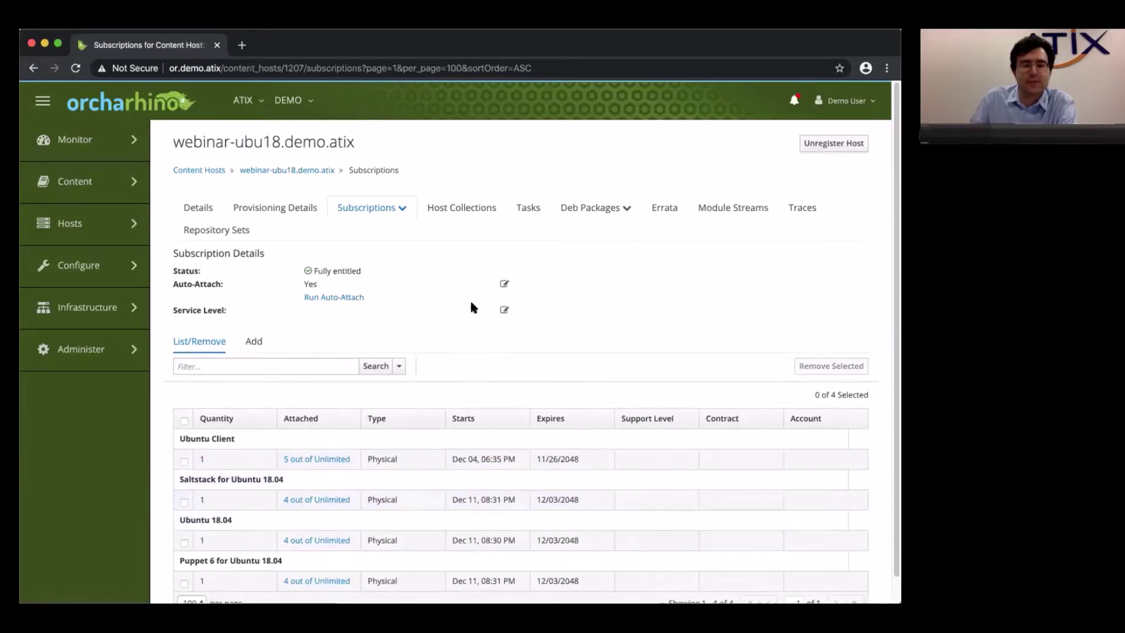
Step: Search the installed Deb packages of webinar-ubu18.demo.atix for htop
left_click(598, 214)
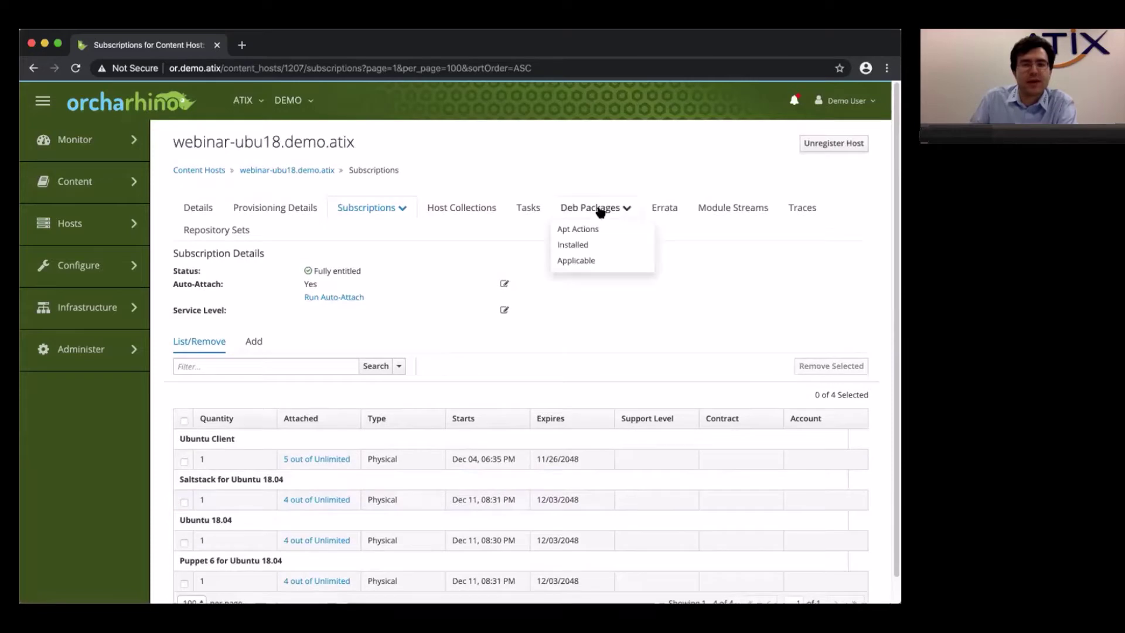
left_click(577, 244)
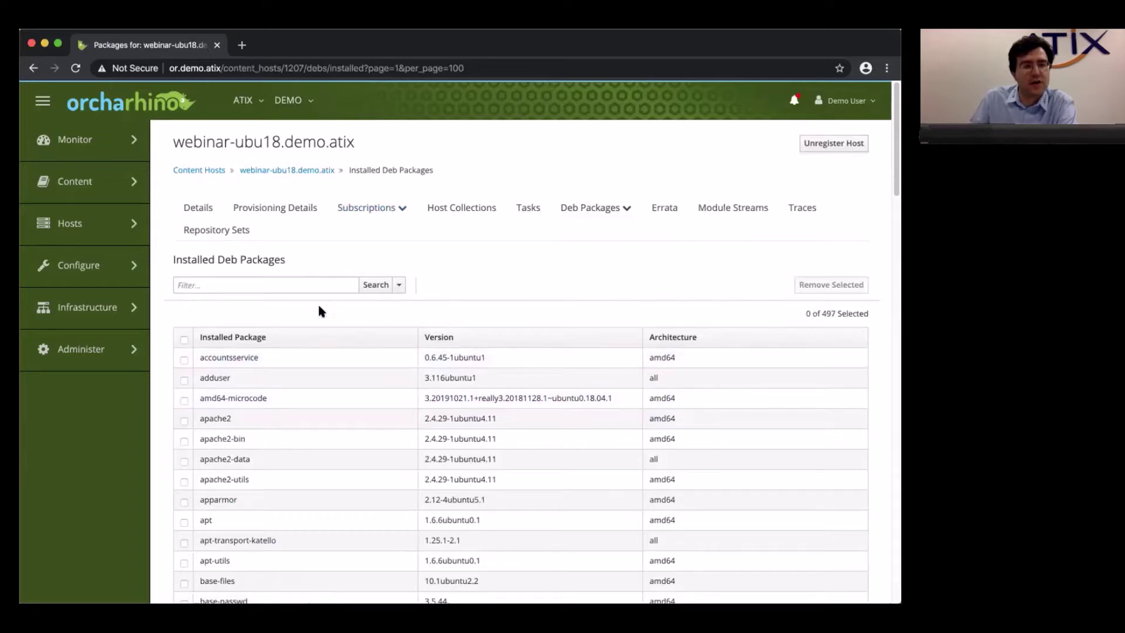
left_click(318, 285)
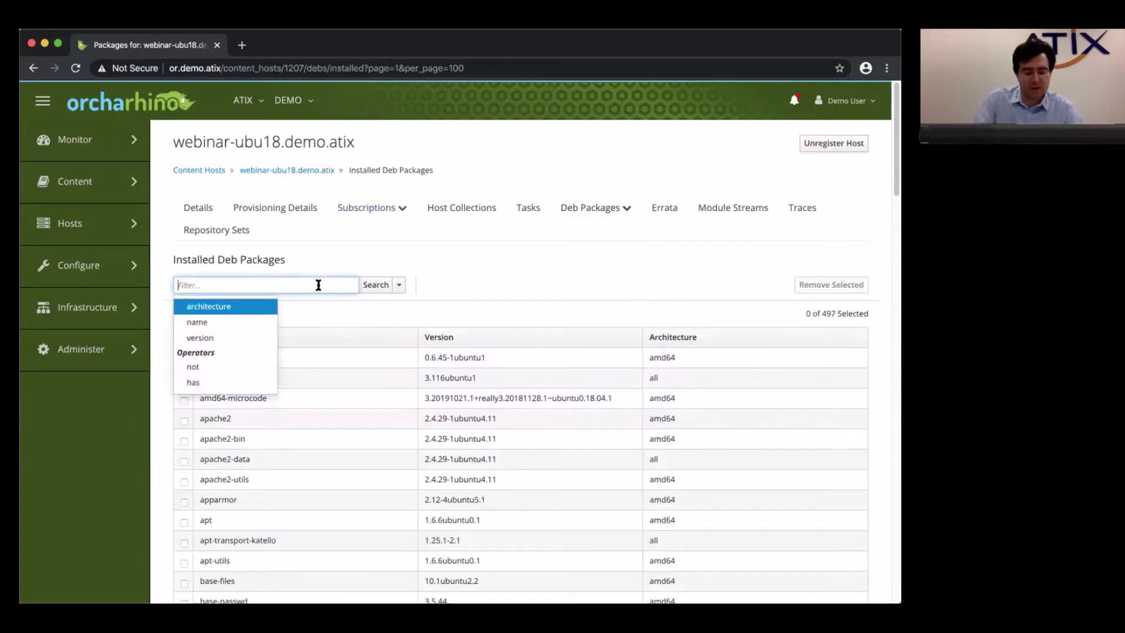
type("h")
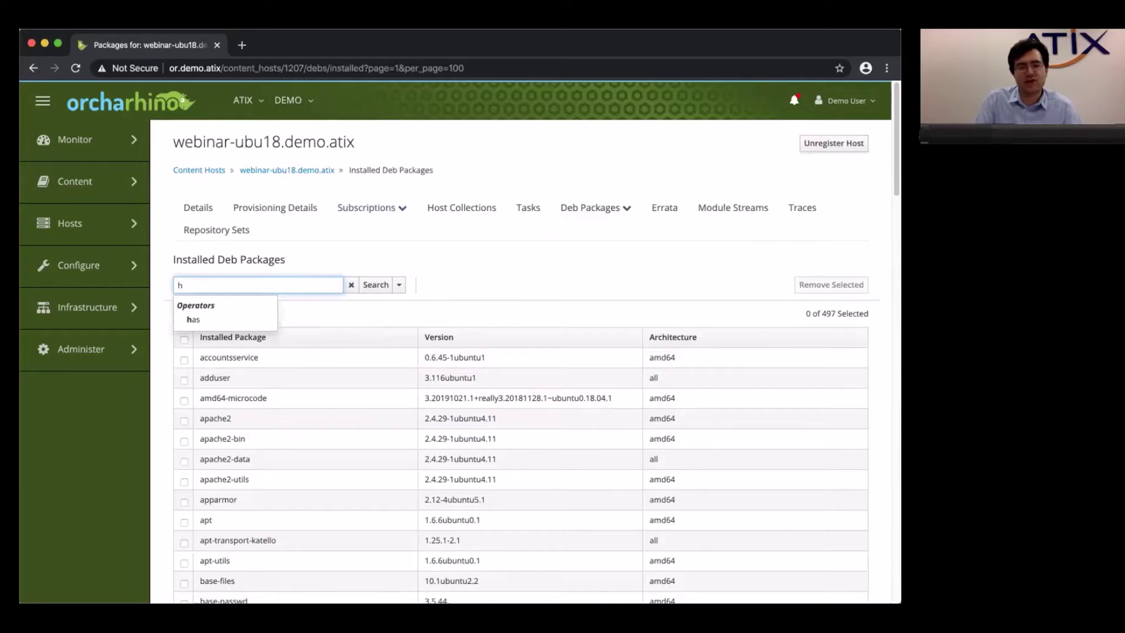
type("top")
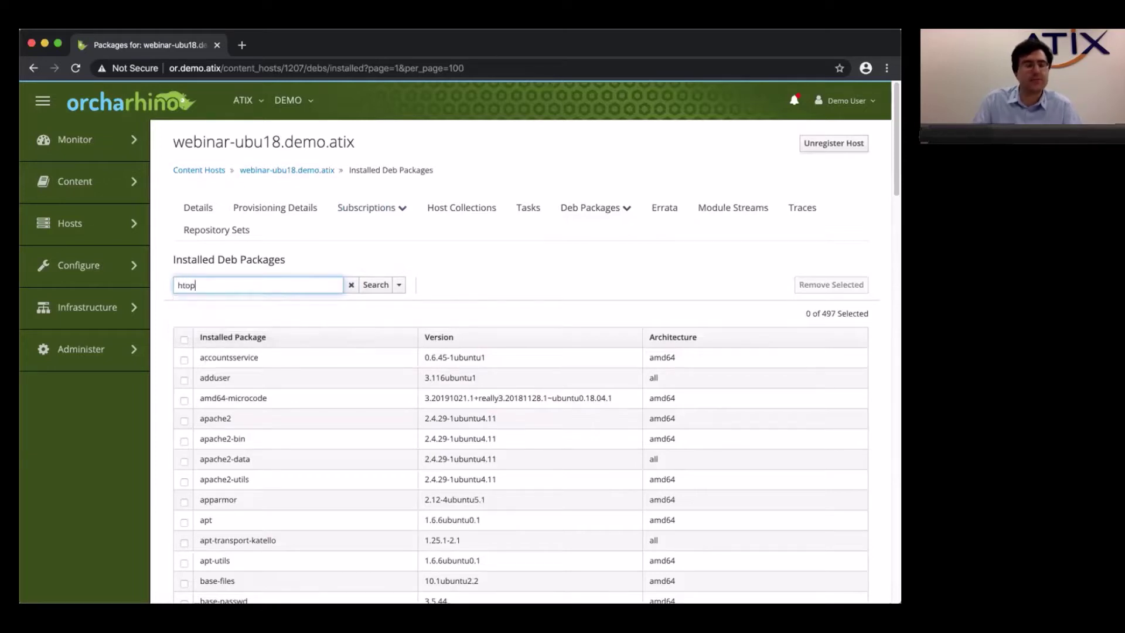
left_click(387, 285)
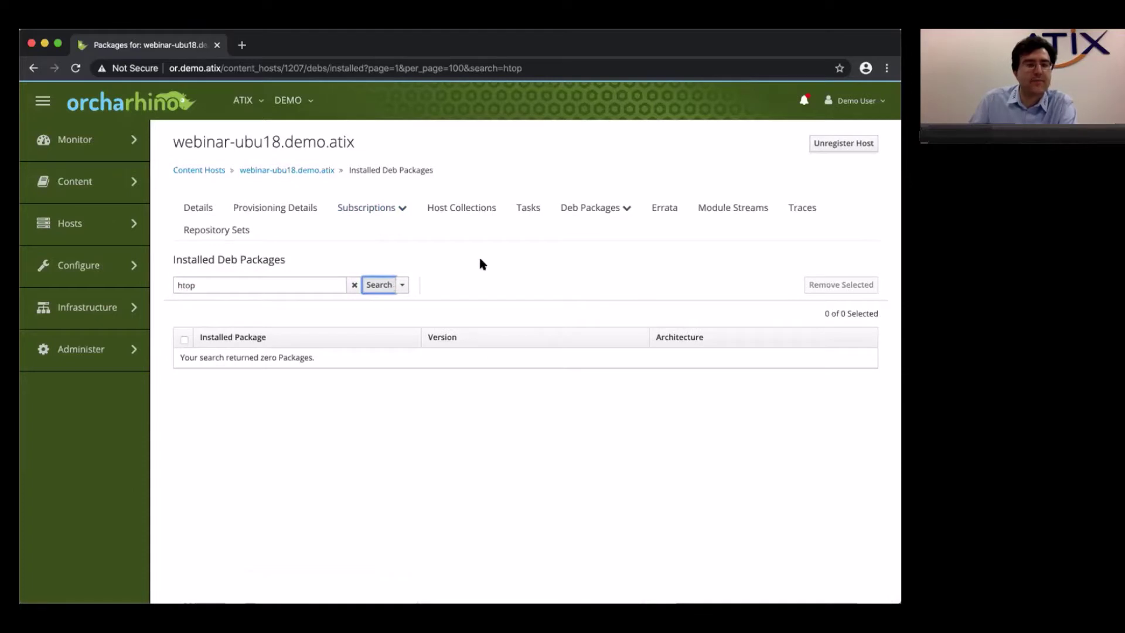
Step: Install the htop package on webinar-ubu18.demo.atix through a Package Install action for Deb packages
left_click(607, 208)
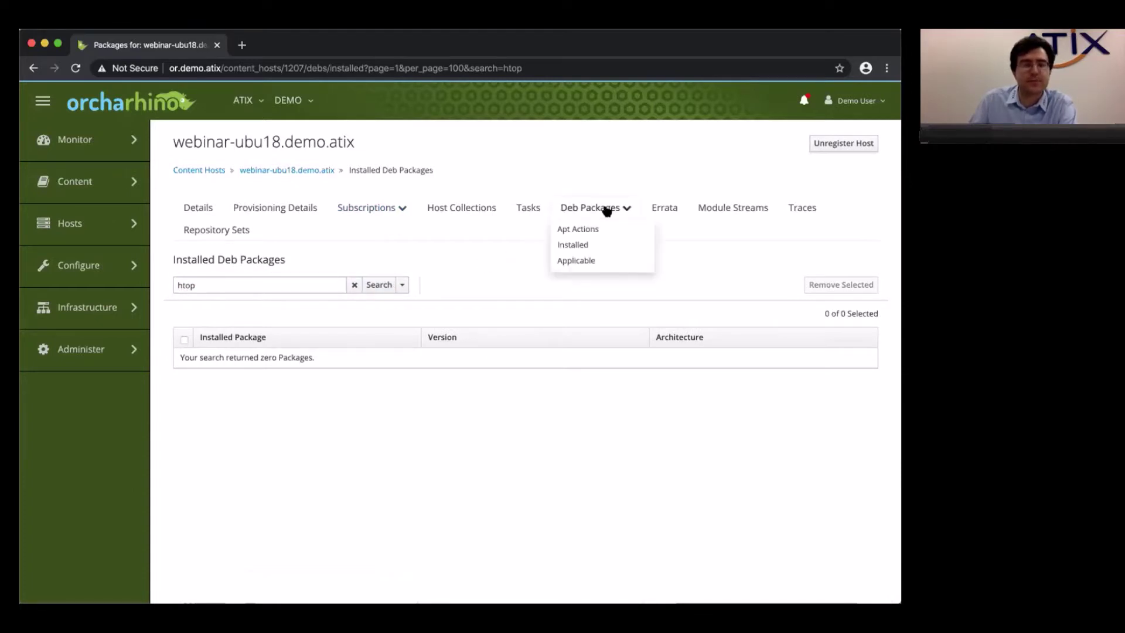
left_click(589, 228)
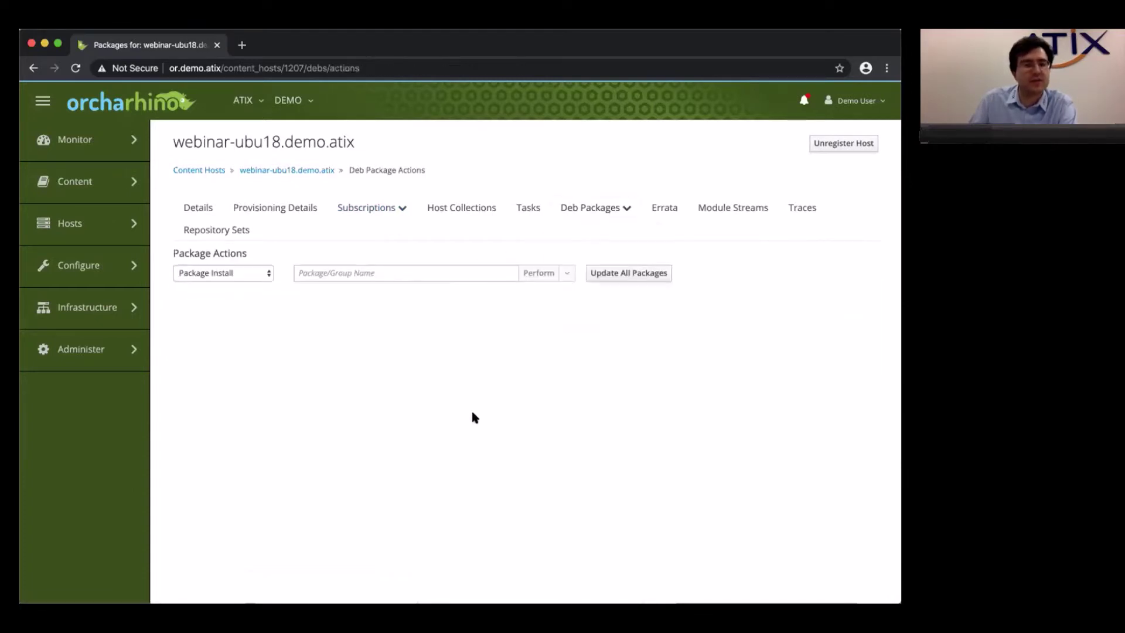
left_click(217, 274)
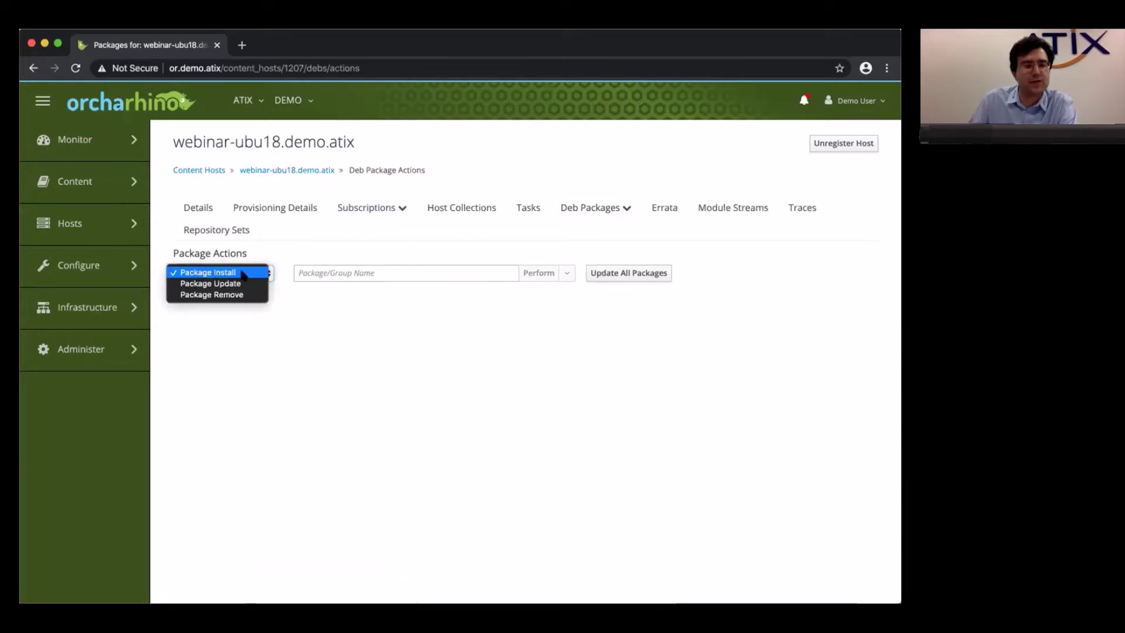
left_click(351, 321)
left_click(351, 270)
type("htop")
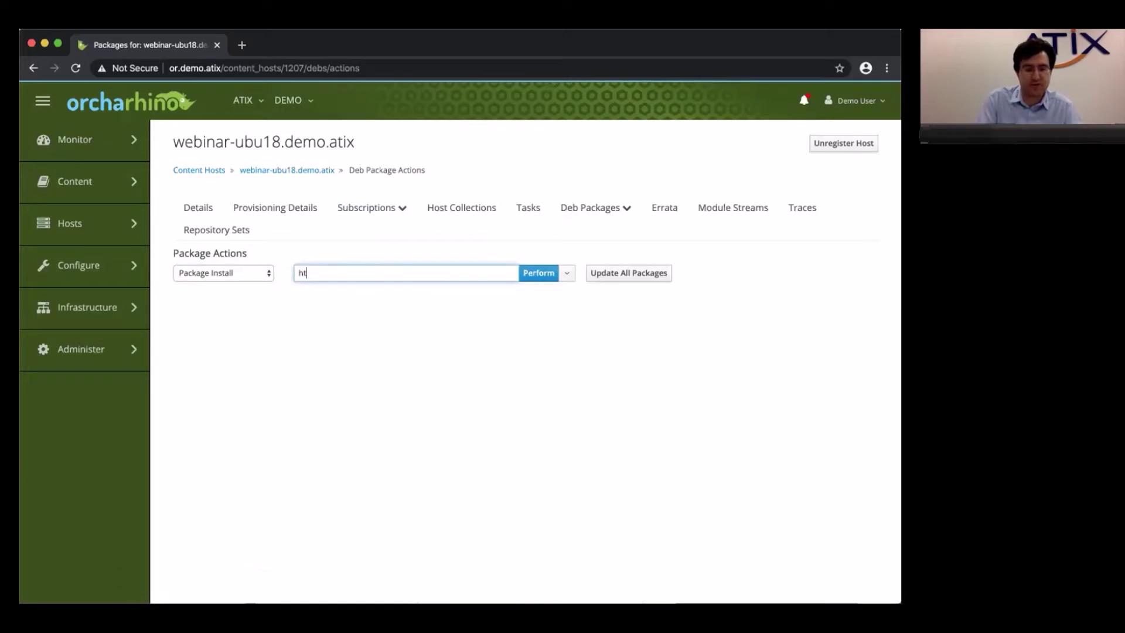
left_click(547, 277)
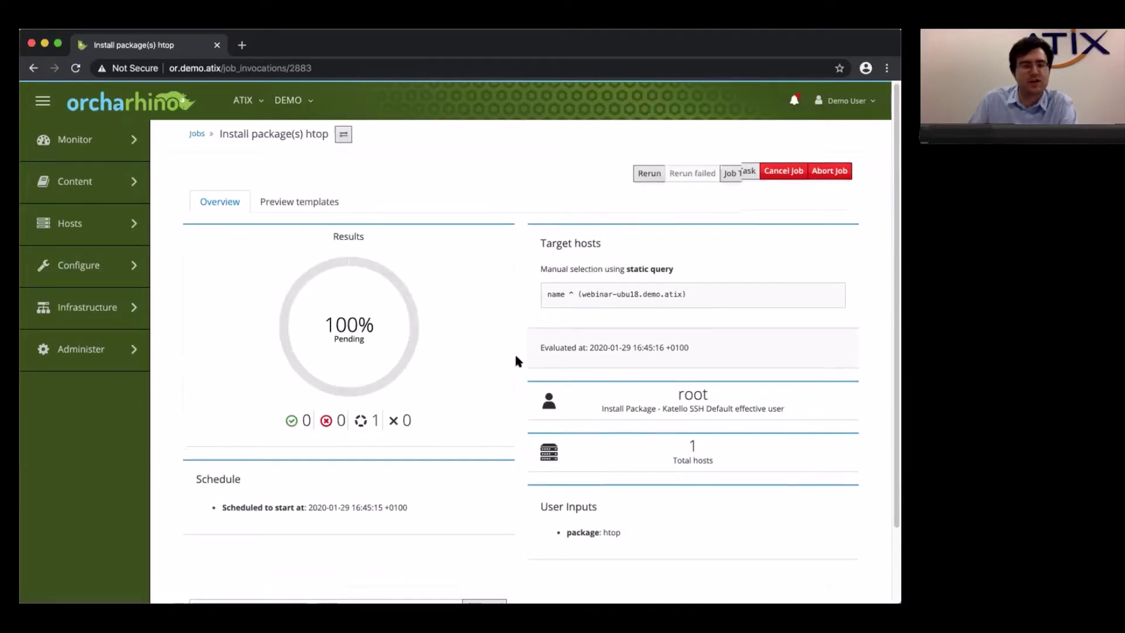
Step: Open the htop installation job's output for webinar-ubu18.demo.atix and read through its log
scroll(515, 357, "down", 3)
left_click(273, 570)
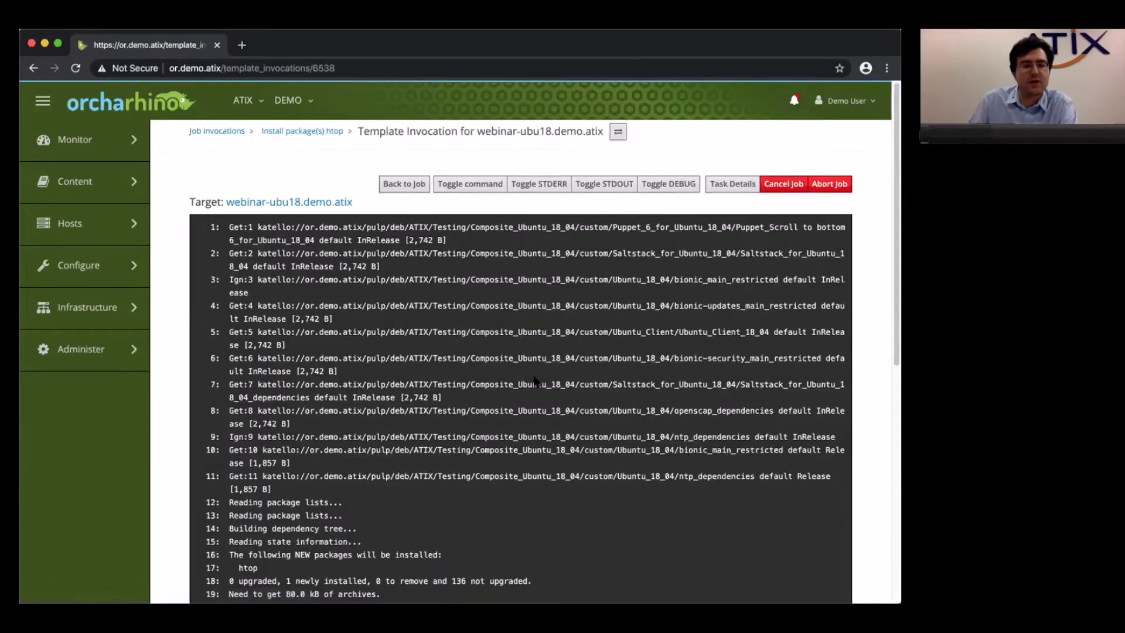
scroll(521, 386, "down", 5)
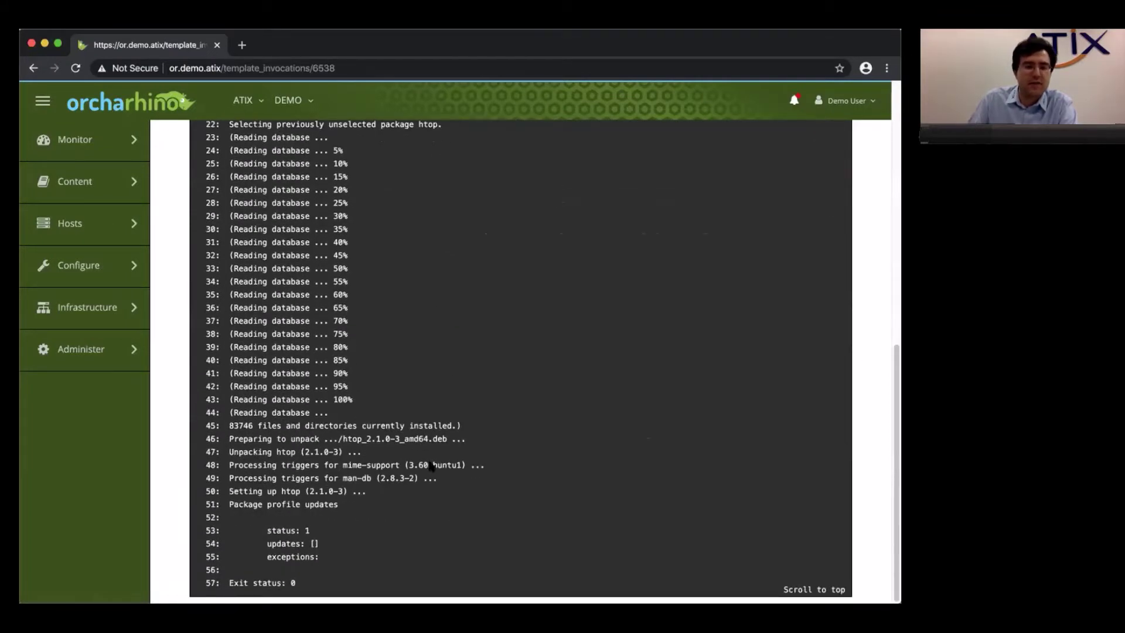
scroll(434, 466, "up", 15)
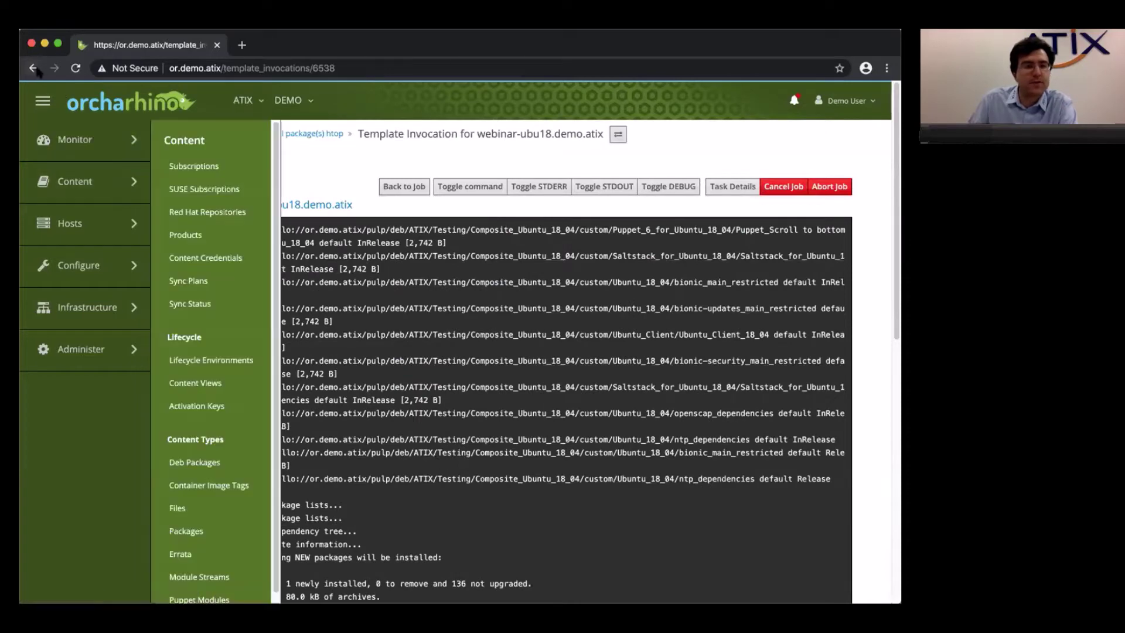
Step: Return to the installed Deb packages of webinar-ubu18.demo.atix and search for htop again
left_click(33, 68)
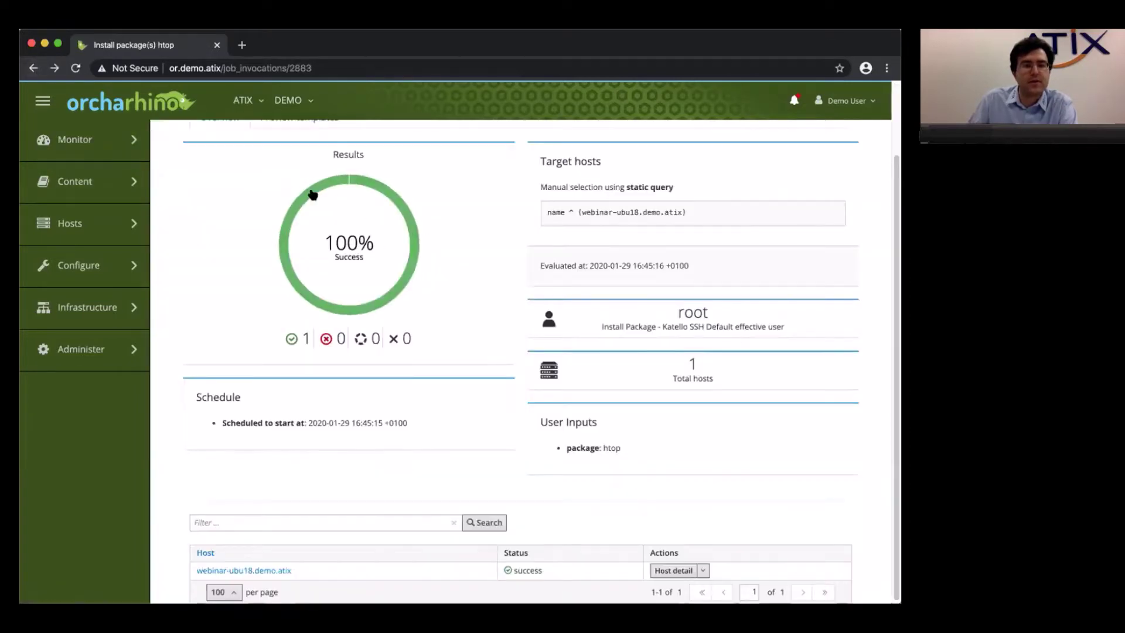
left_click(34, 69)
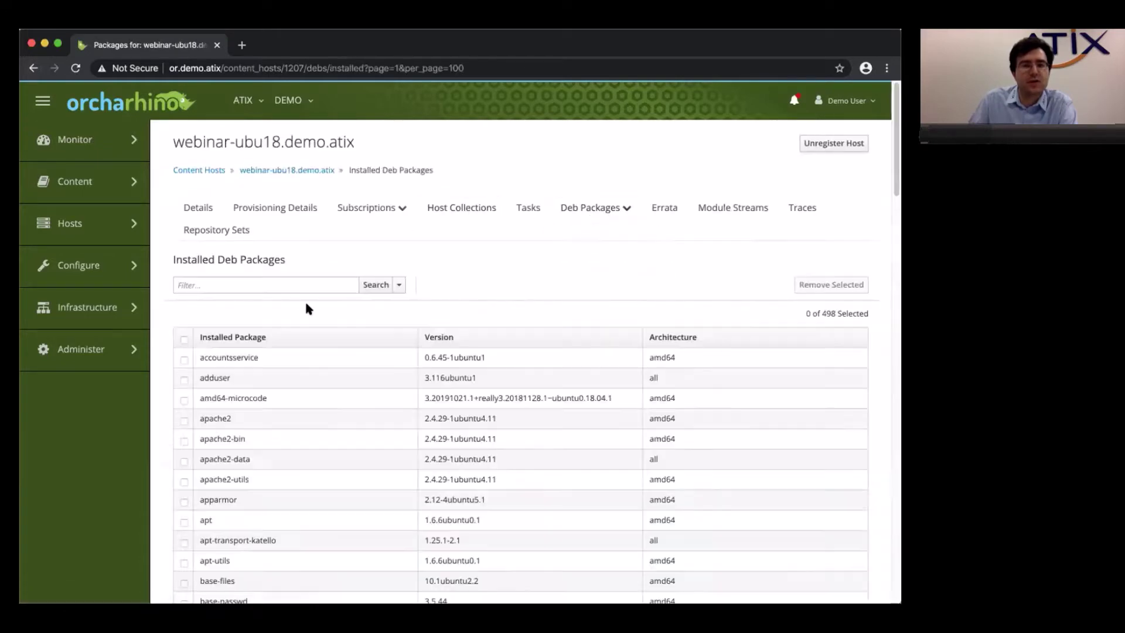
left_click(296, 285)
type("htop")
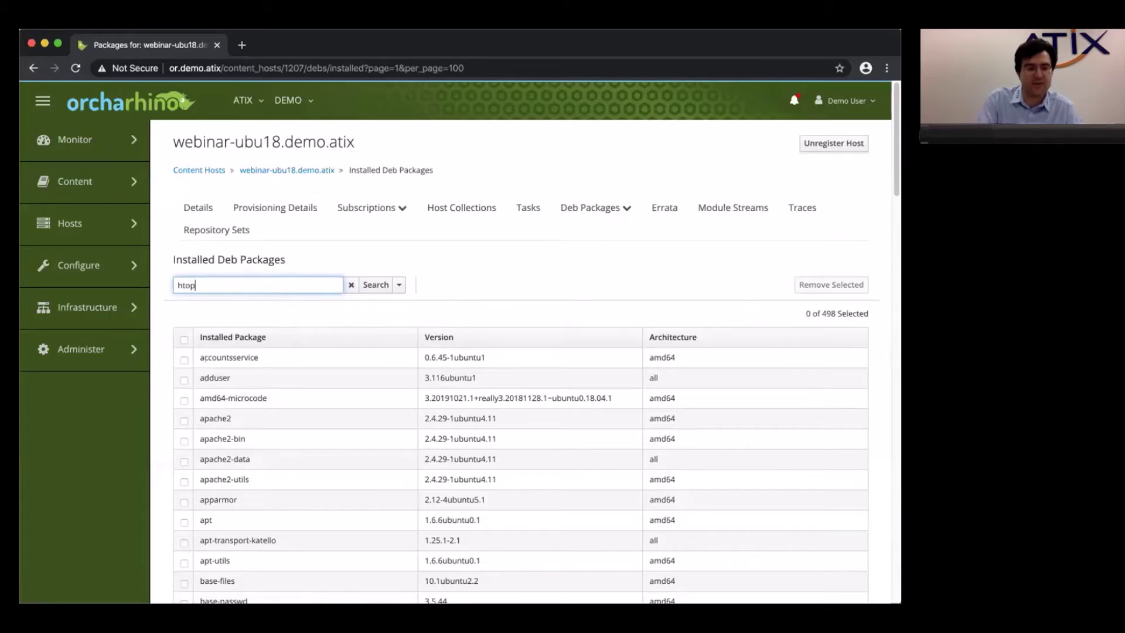
key("Return")
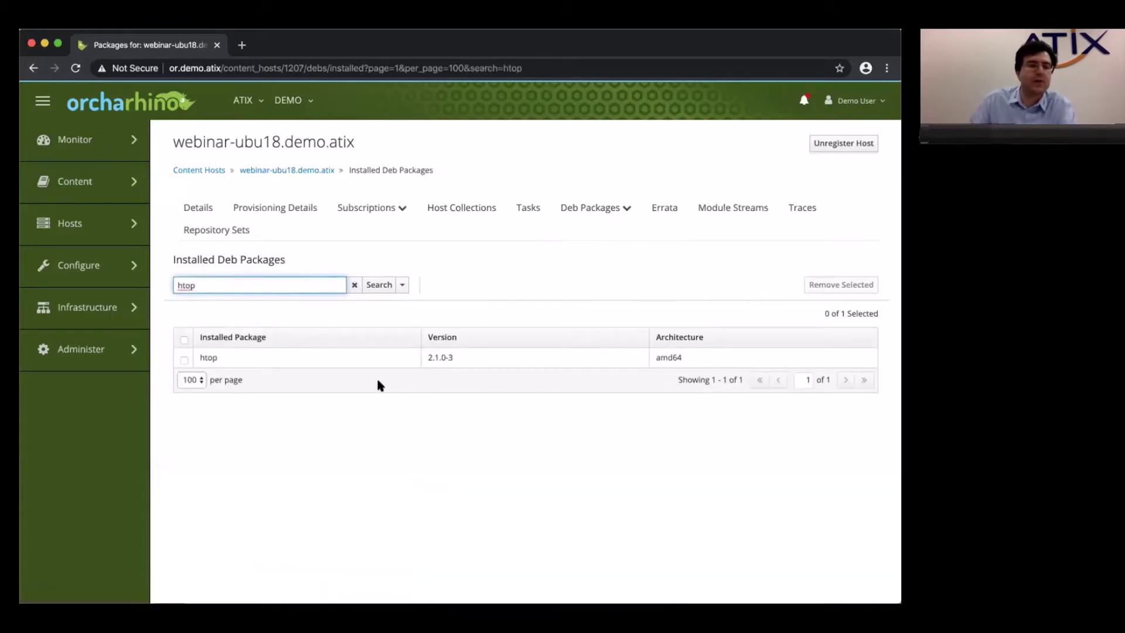
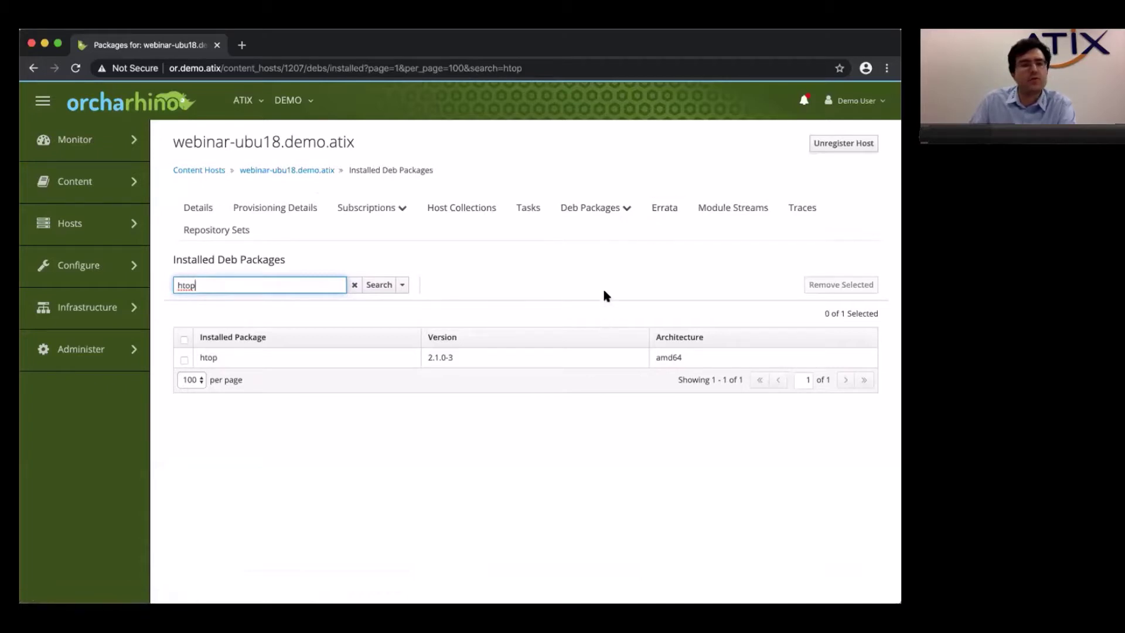
Step: Apply all installable errata to webinar-ubu18.demo.atix
left_click(662, 211)
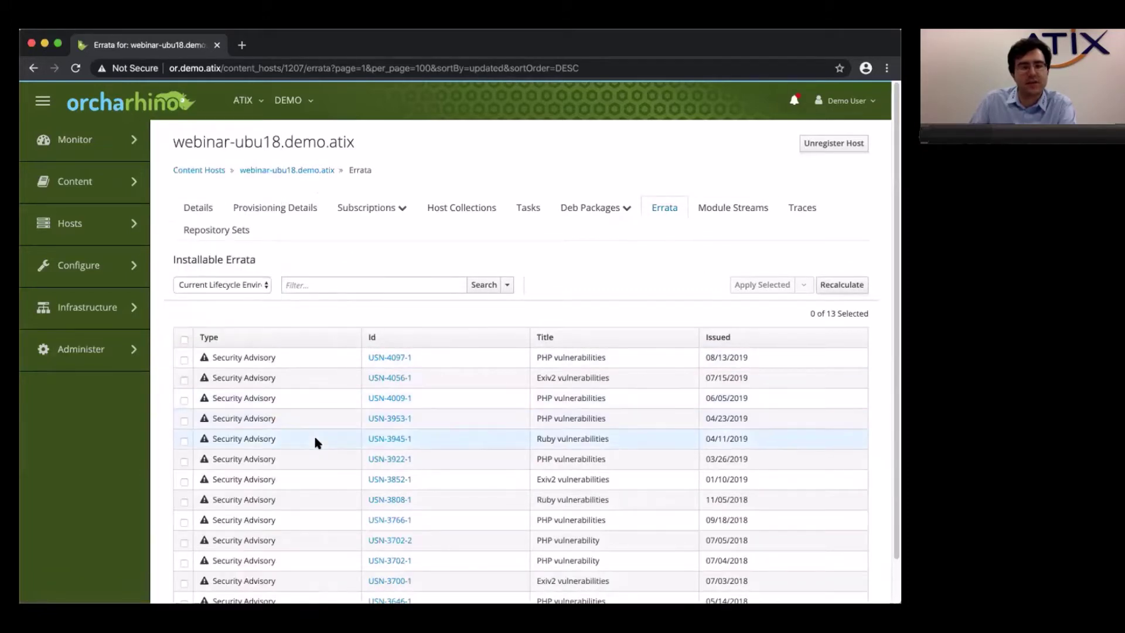
scroll(314, 437, "down", 2)
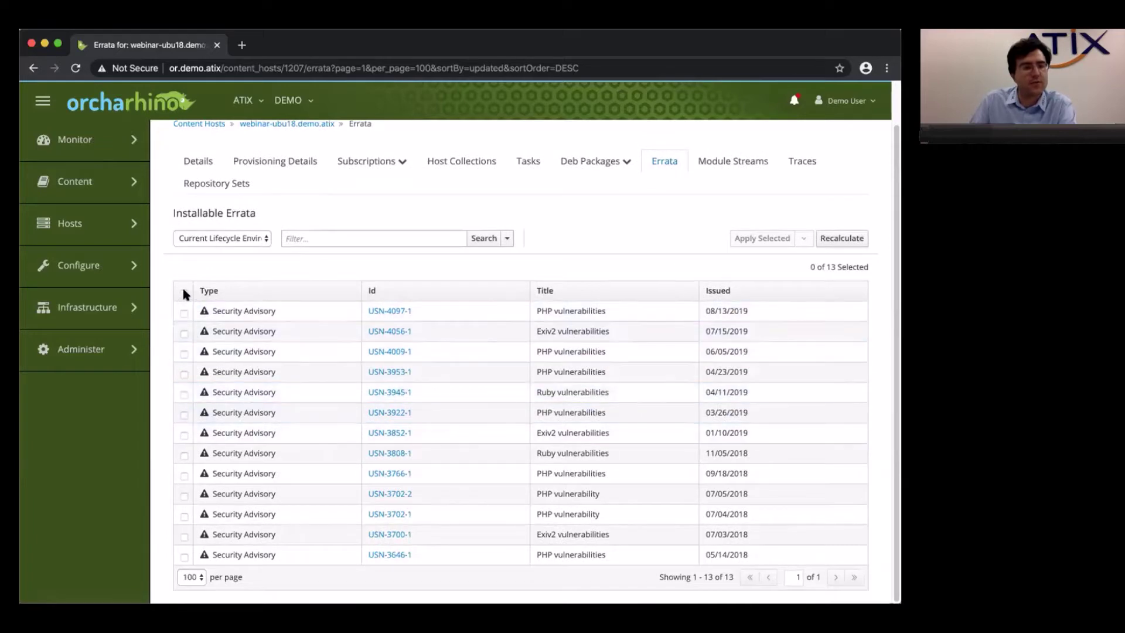
left_click(183, 291)
scroll(160, 312, "up", 2)
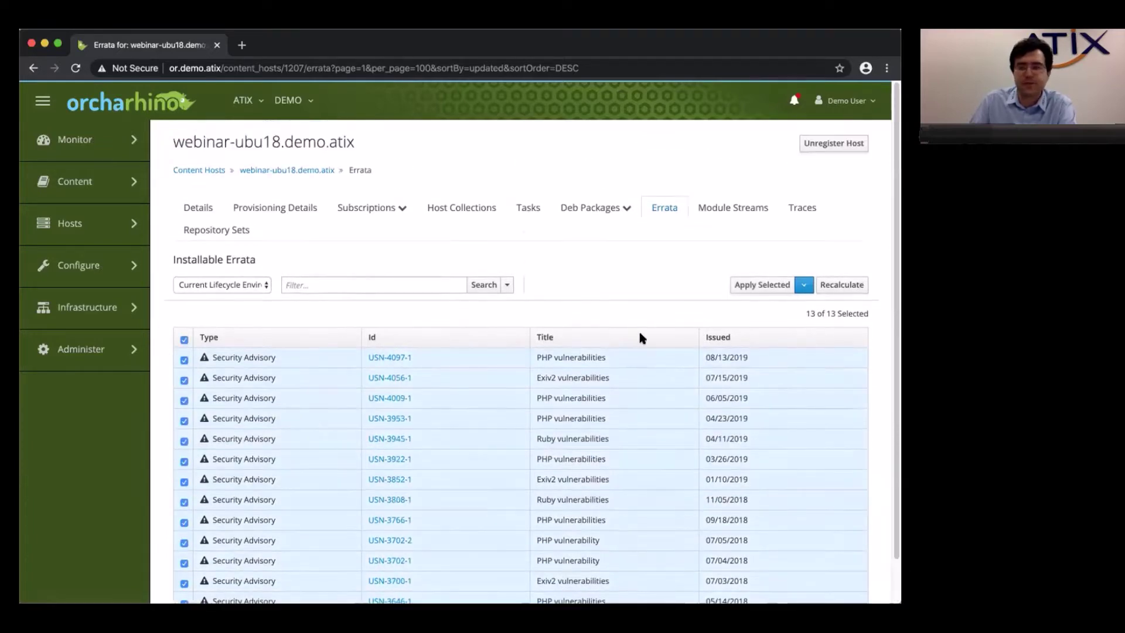
left_click(758, 285)
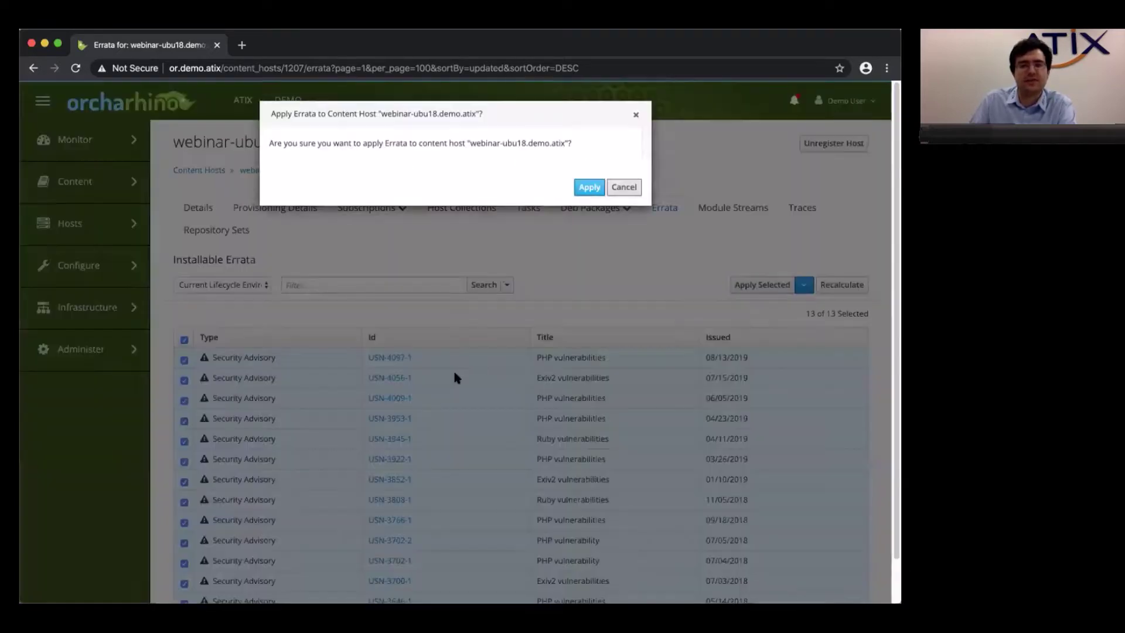
left_click(588, 176)
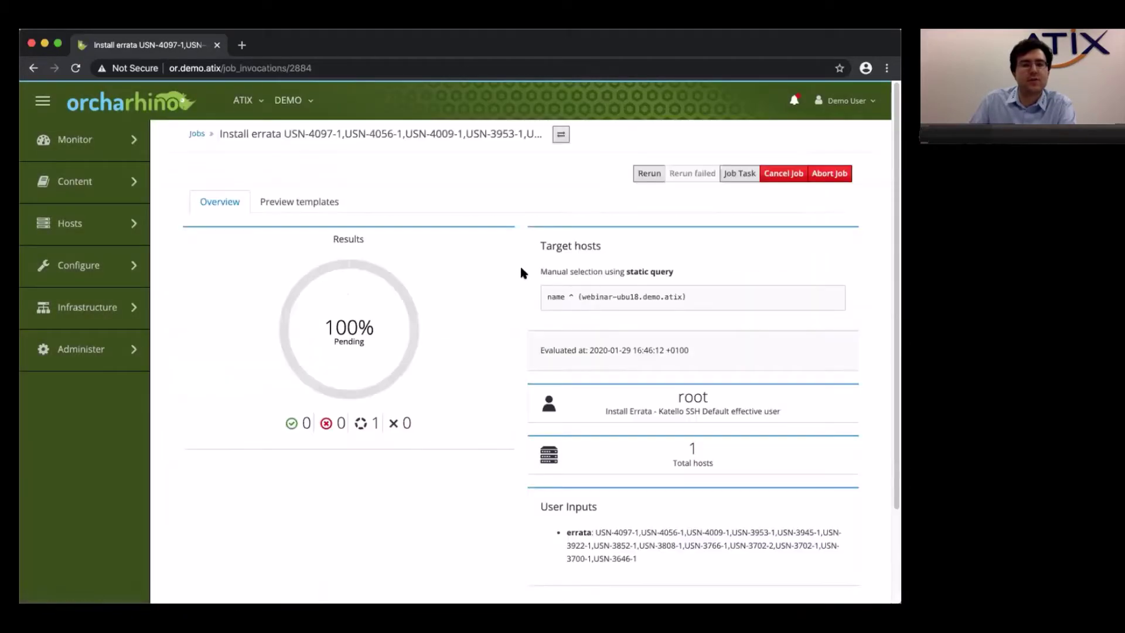
Step: Read the errata installation job's output for webinar-ubu18.demo.atix and recheck the host's installable errata
scroll(519, 274, "down", 4)
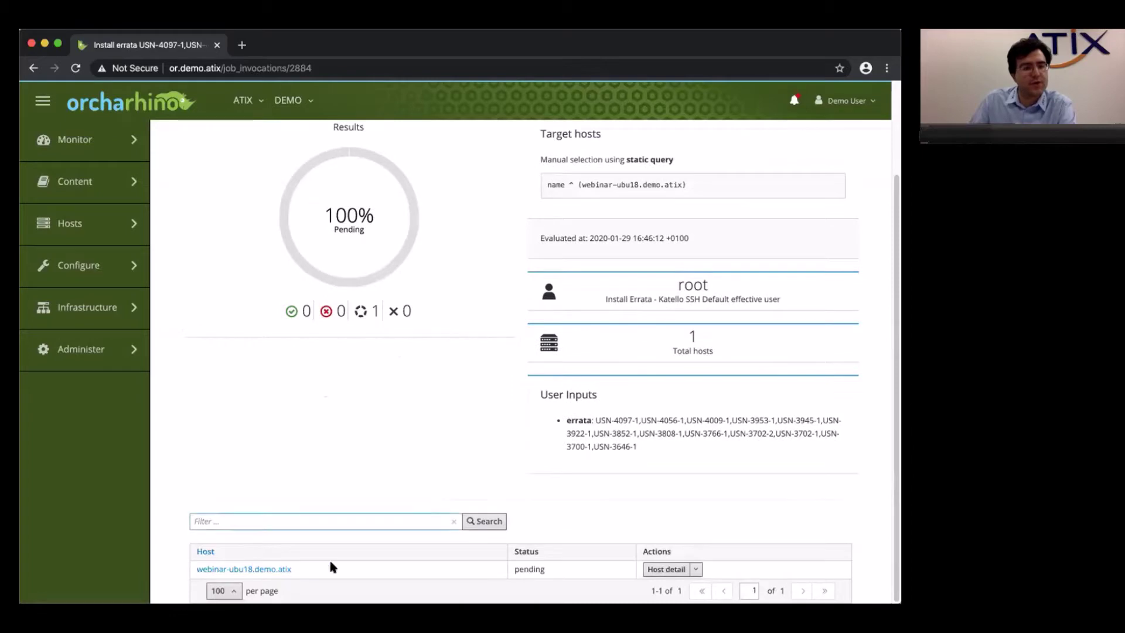
left_click(261, 568)
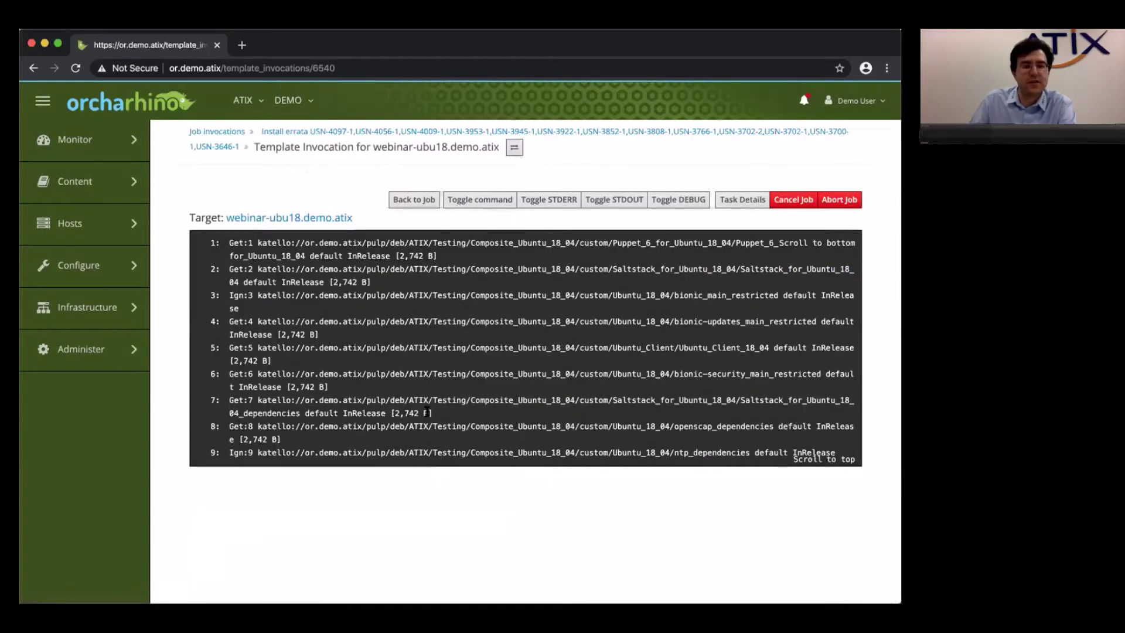
scroll(443, 364, "down", 10)
scroll(427, 362, "down", 1)
scroll(431, 360, "down", 10)
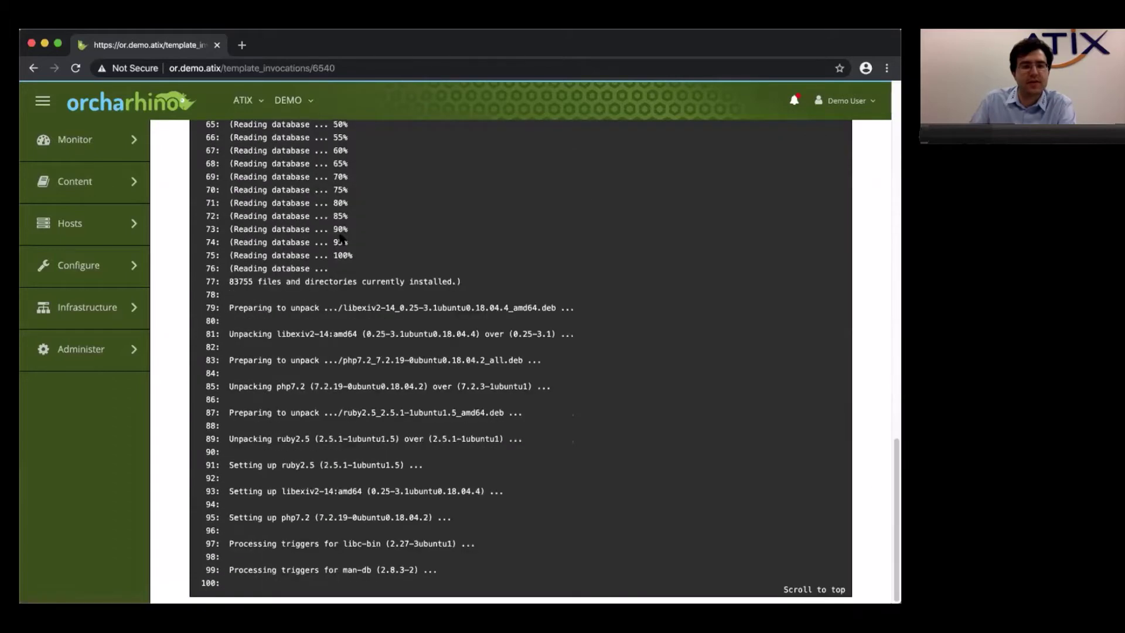
scroll(375, 382, "down", 2)
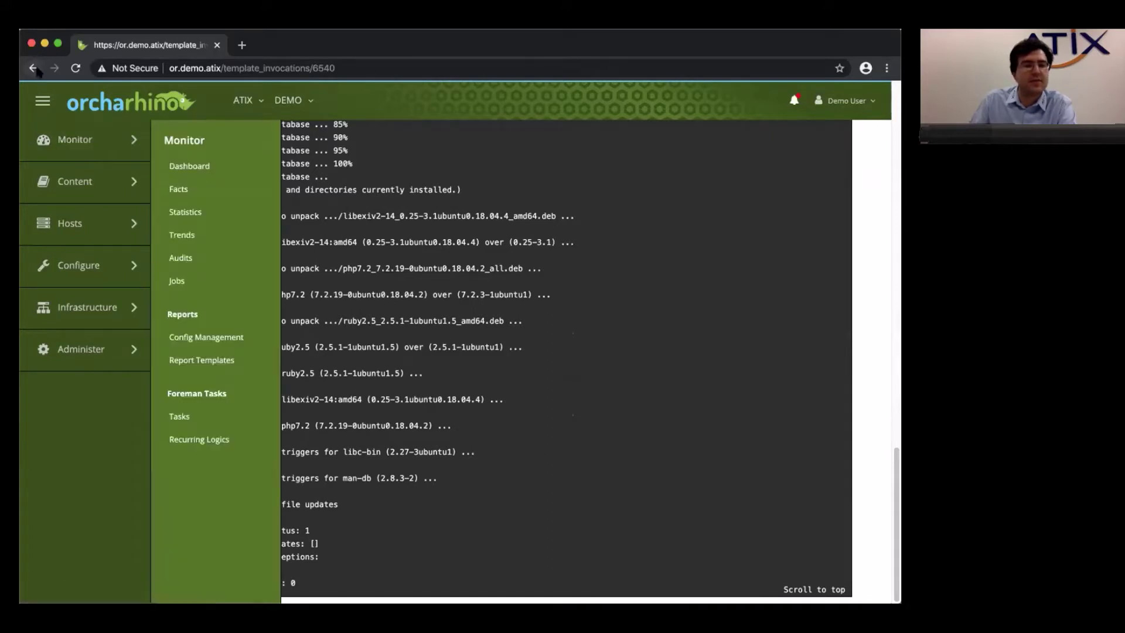
left_click(34, 68)
left_click(34, 69)
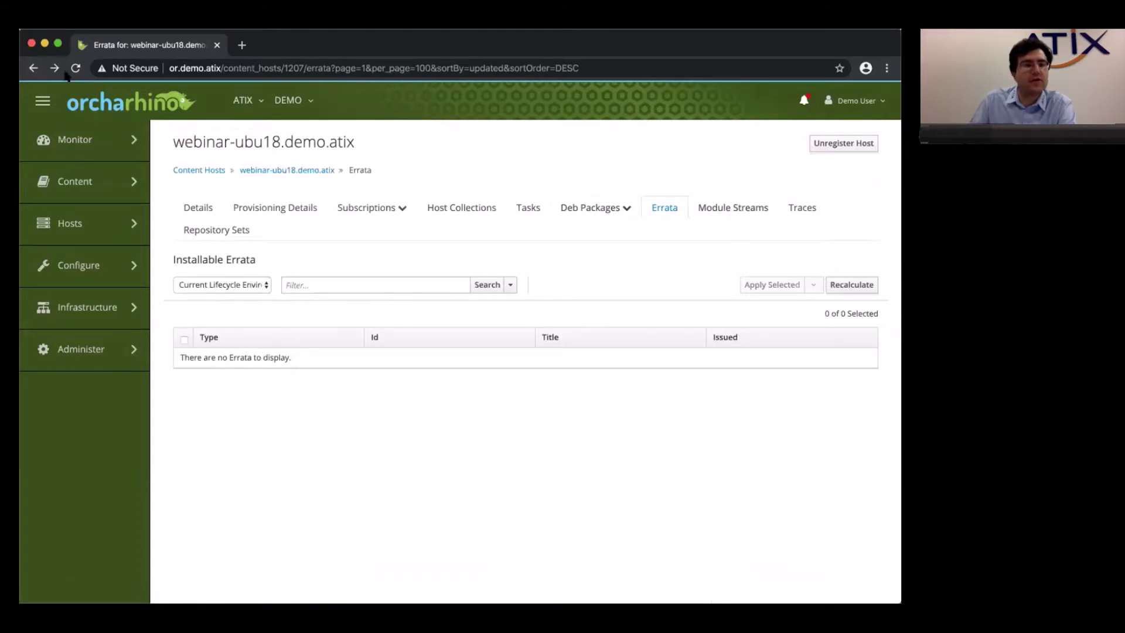
Step: Go back to the overview page of webinar-ubu18.demo.atix and view its remote job options for Ansible roles, OpenSCAP and Salt
left_click(34, 68)
left_click(36, 68)
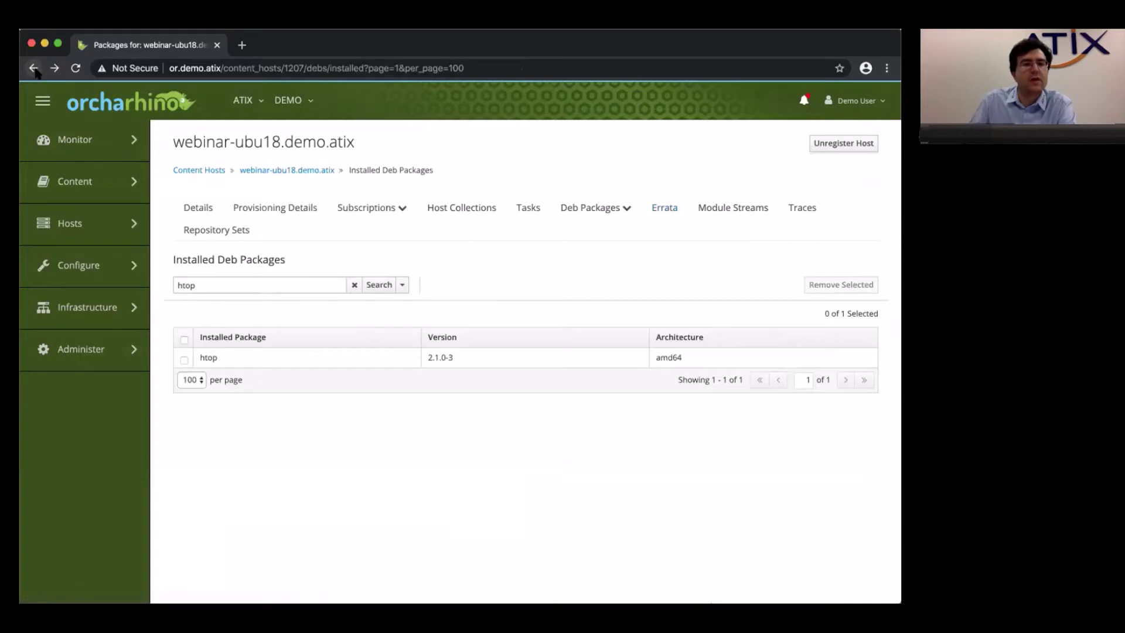
left_click(34, 68)
left_click(34, 69)
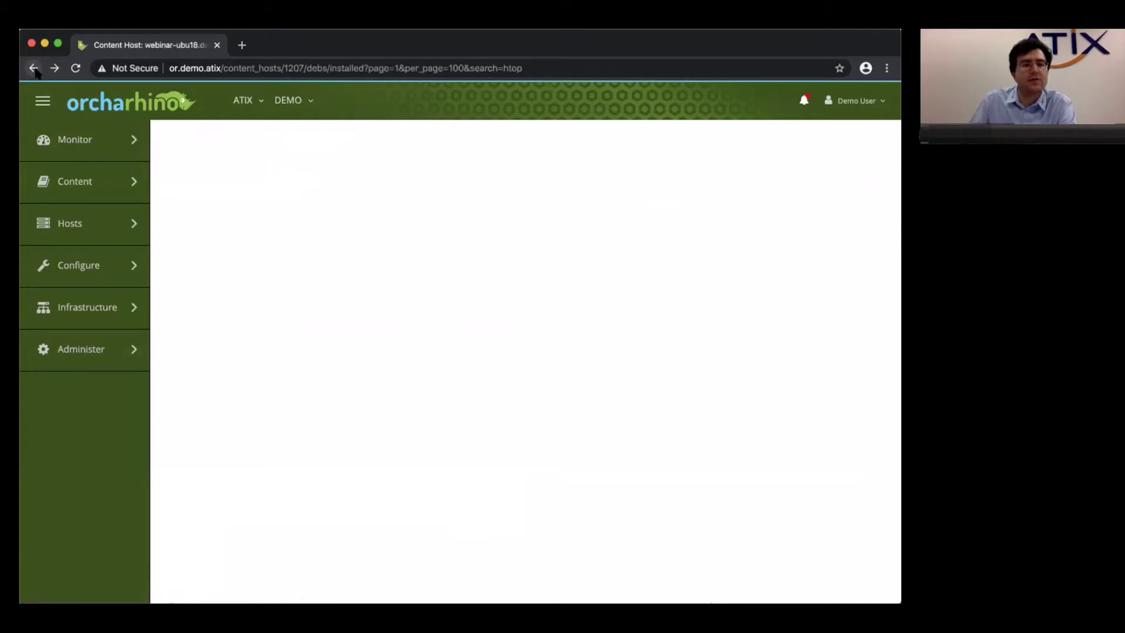
left_click(34, 68)
left_click(34, 69)
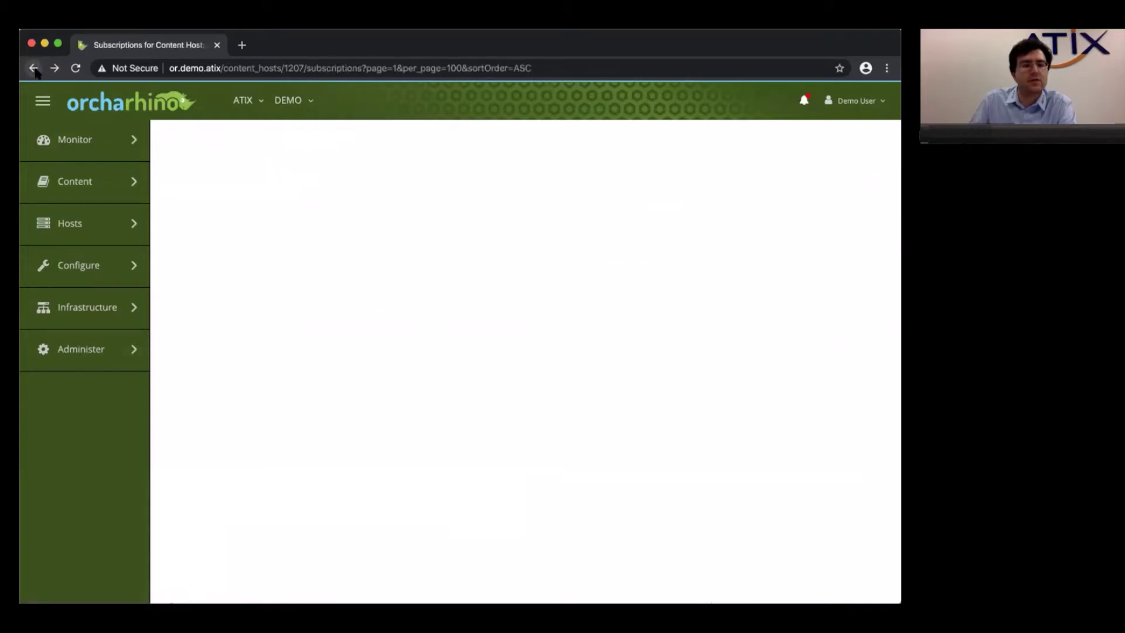
left_click(34, 69)
right_click(34, 68)
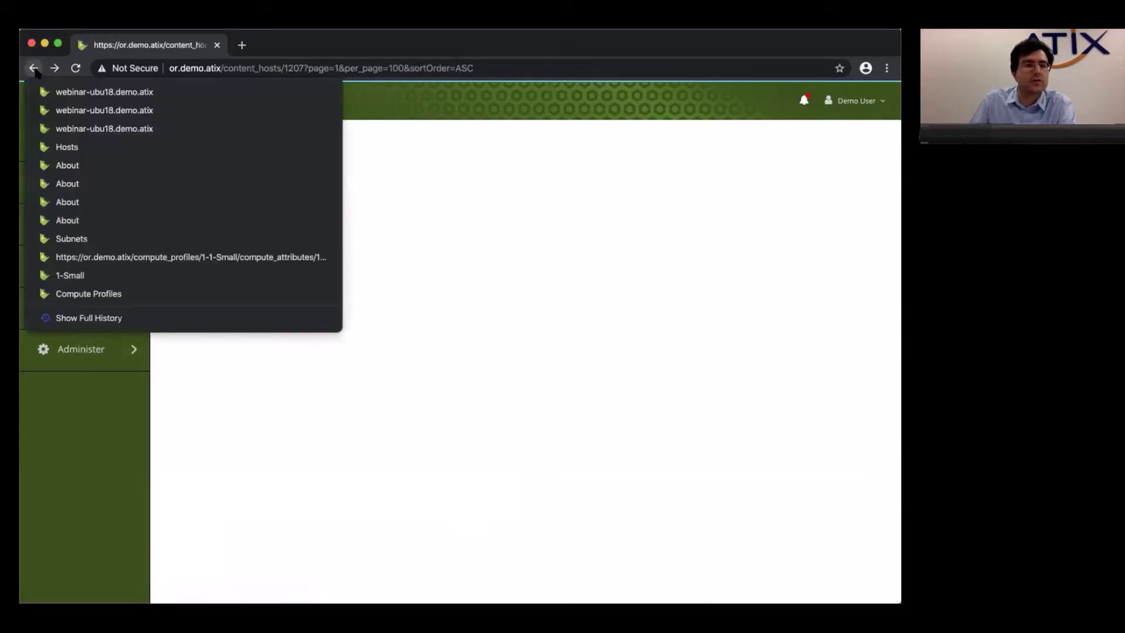
left_click(65, 129)
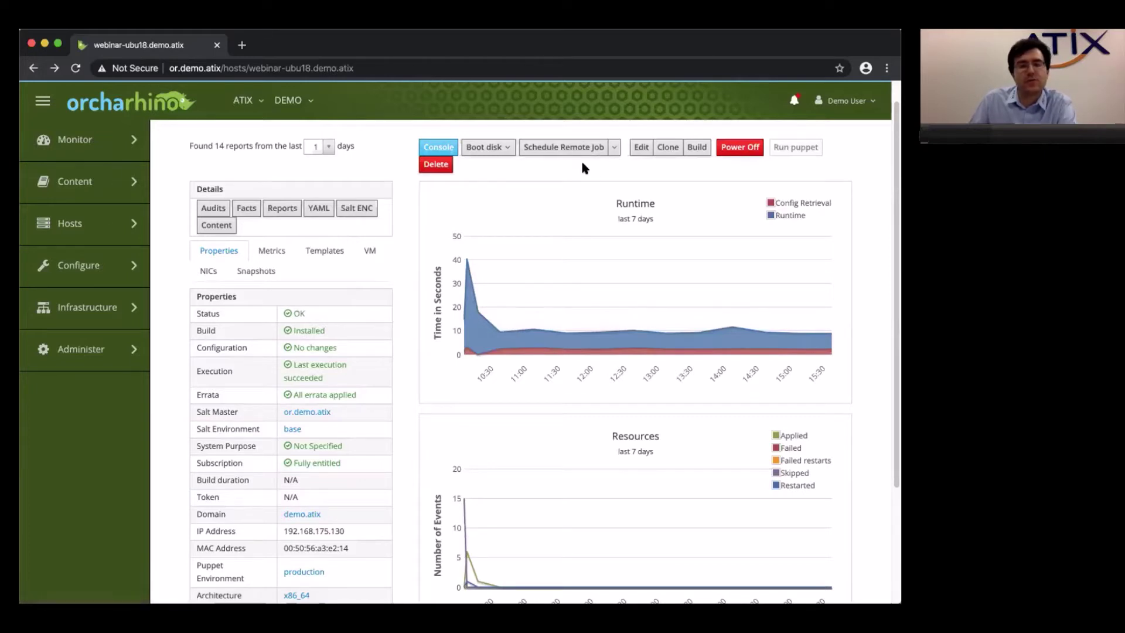
left_click(615, 149)
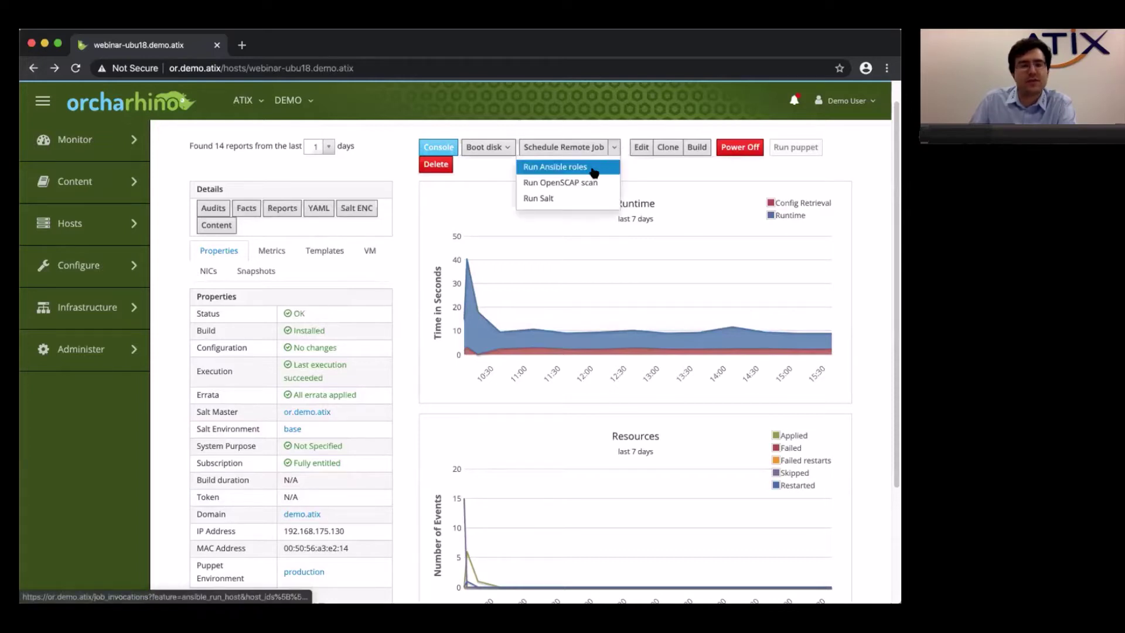
left_click(412, 177)
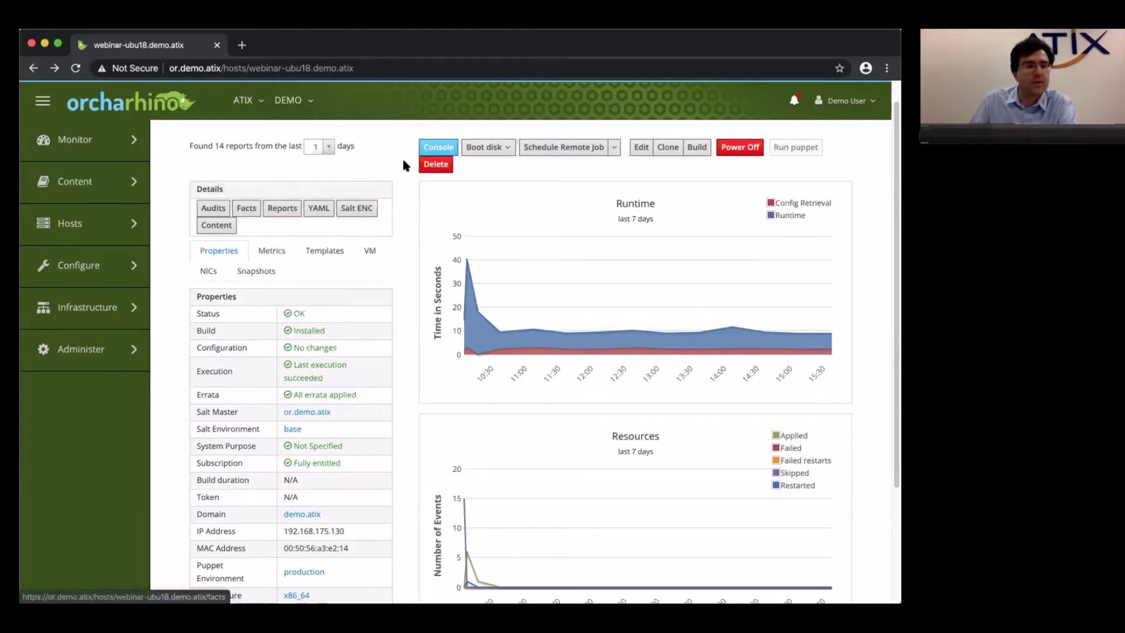
Step: Select webinar-ubu18.demo.atix and webinar-ubu.demo.atix in the list of all hosts and start scheduling a remote job for both
mouse_move(94, 227)
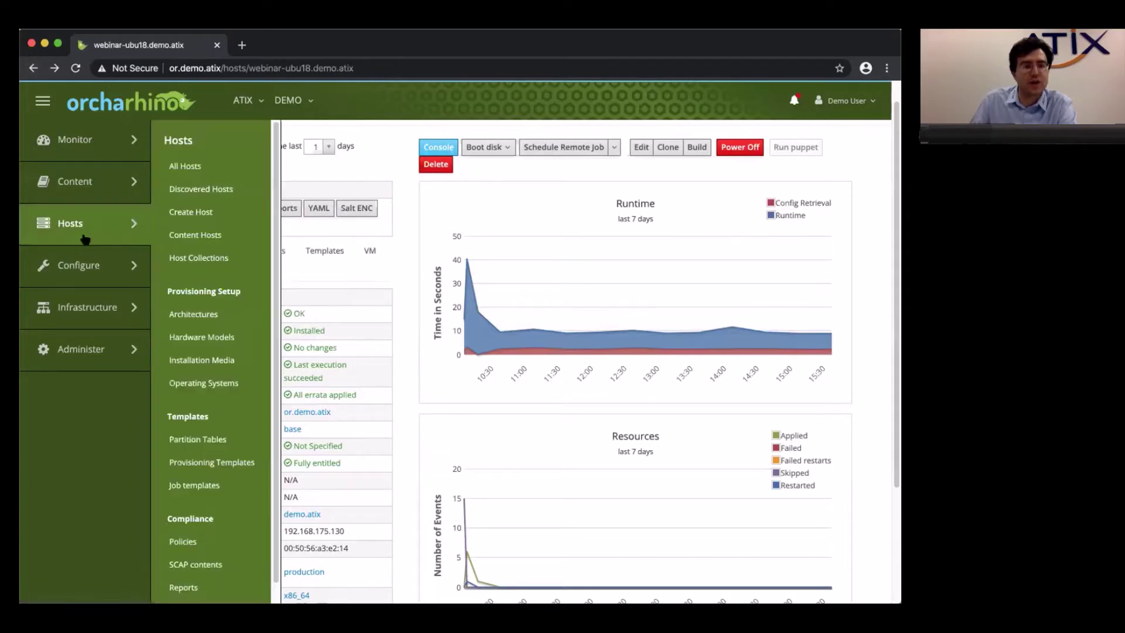
left_click(202, 168)
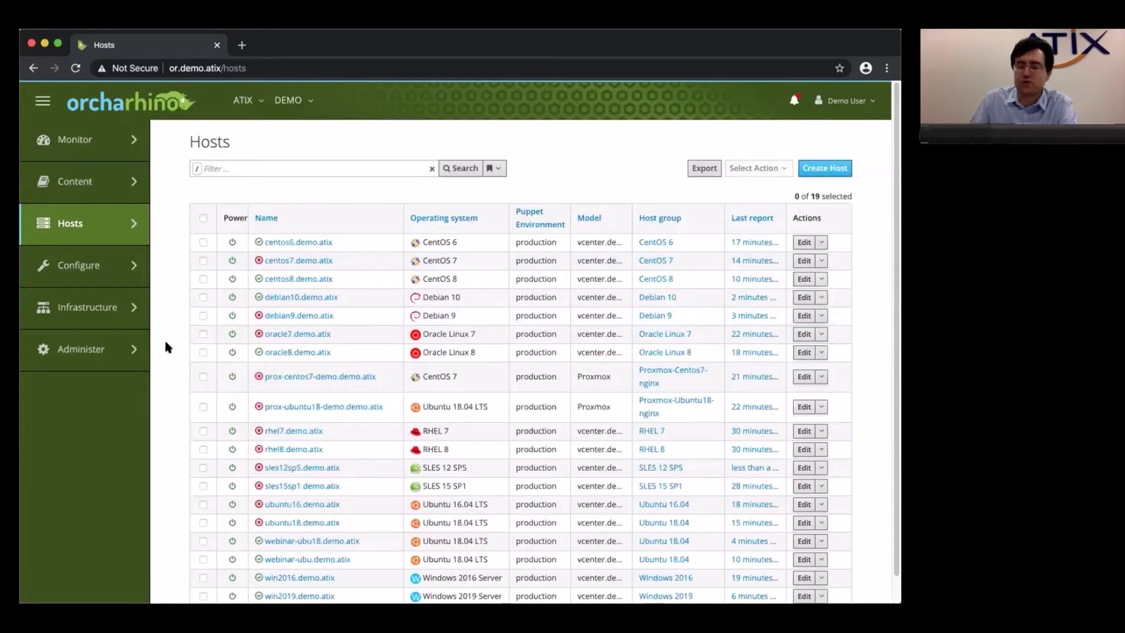
scroll(175, 386, "down", 1)
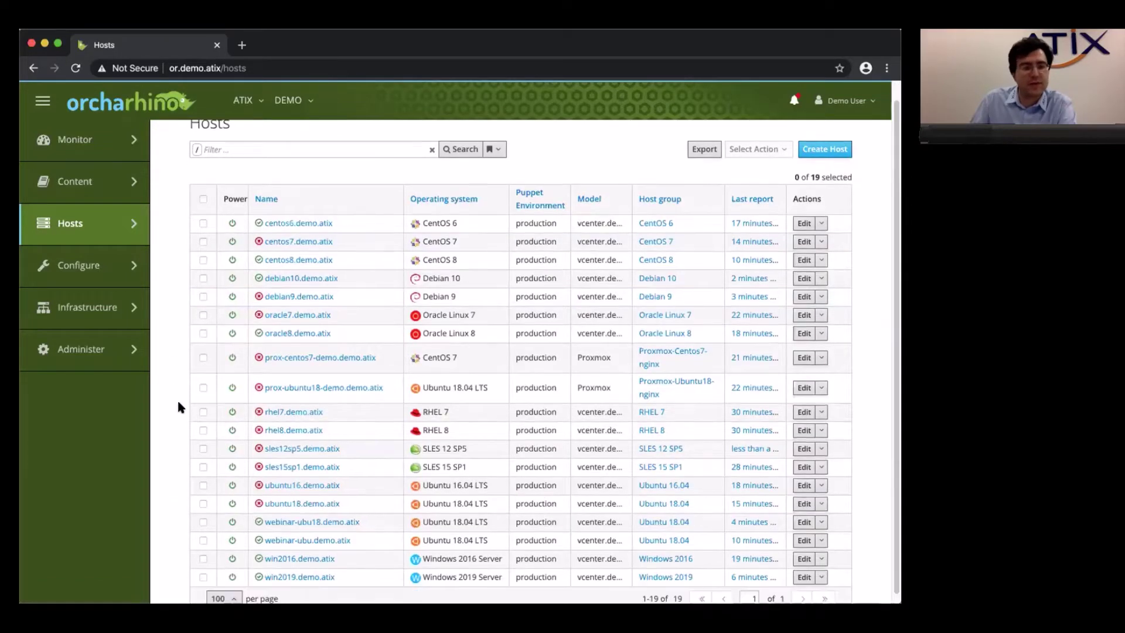
left_click(201, 521)
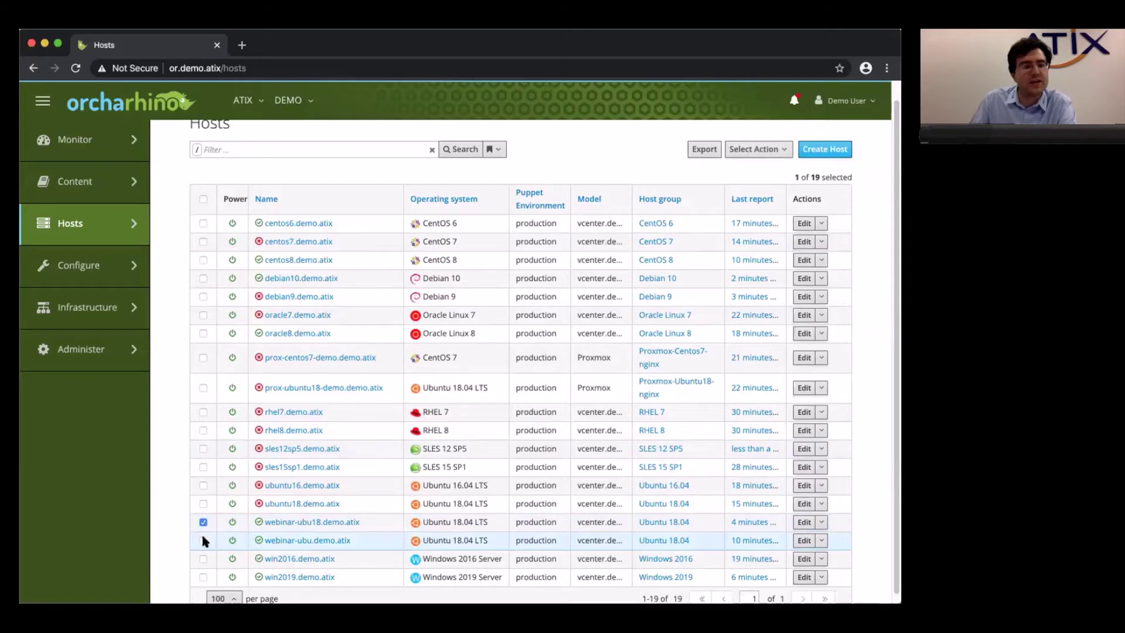
left_click(203, 541)
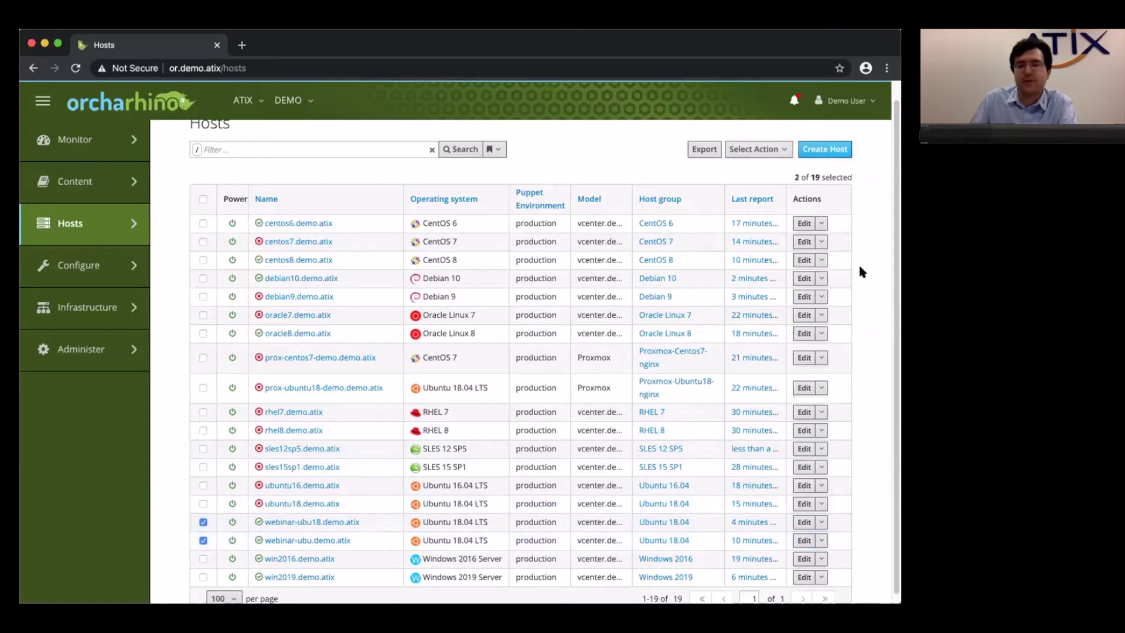
scroll(897, 285, "up", 1)
left_click(762, 170)
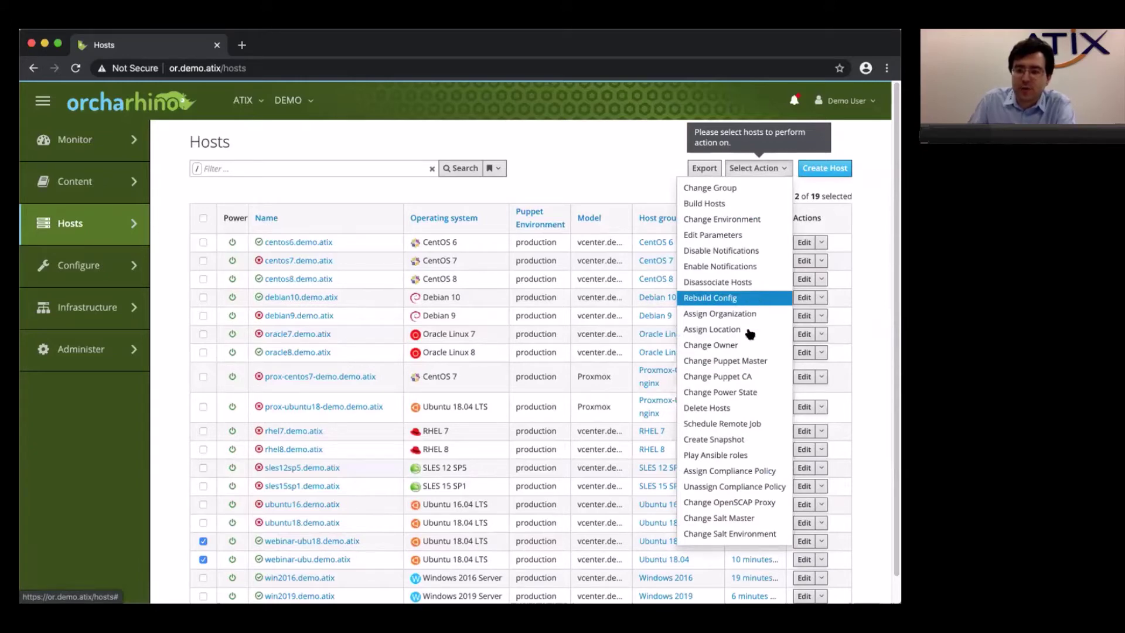
left_click(748, 423)
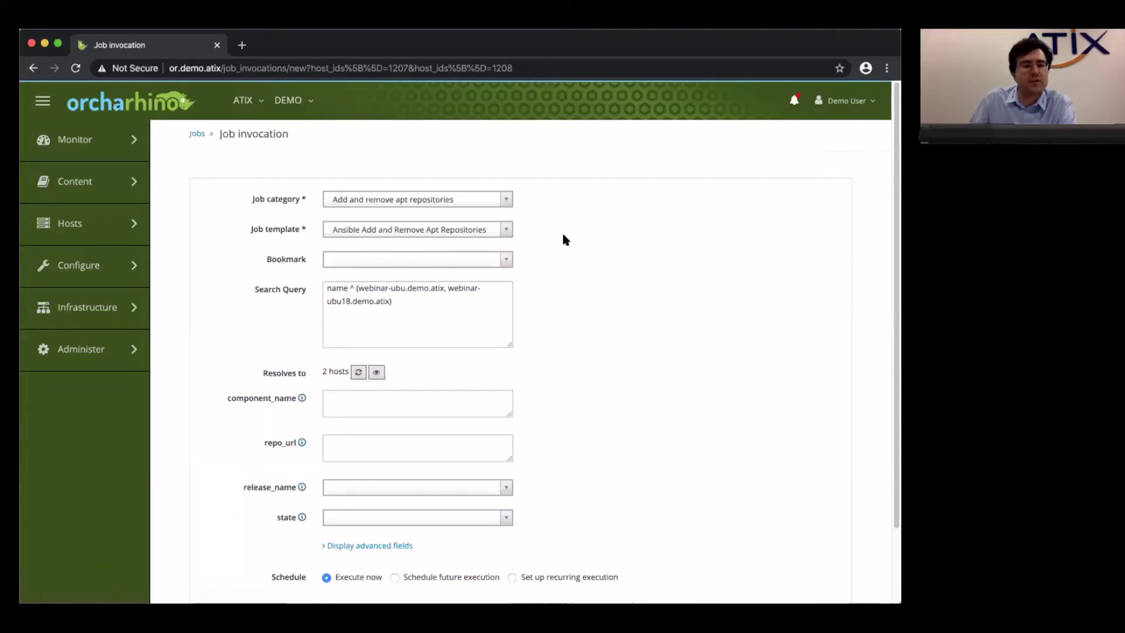
Step: Set the job category to Ansible Commands and check its available job templates
left_click(417, 200)
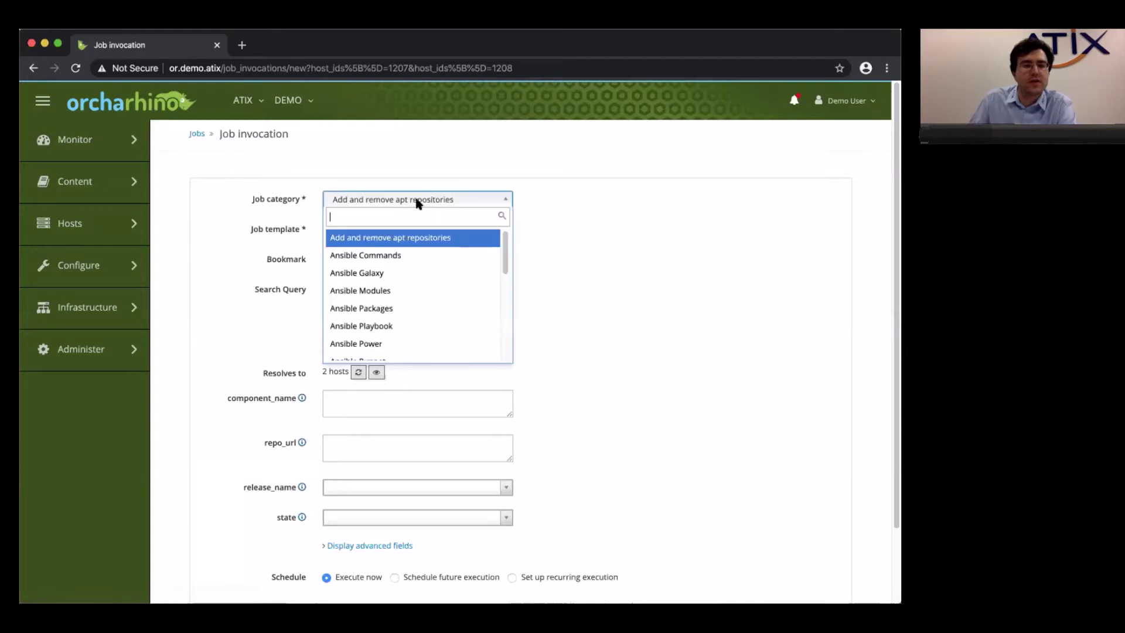
left_click(423, 255)
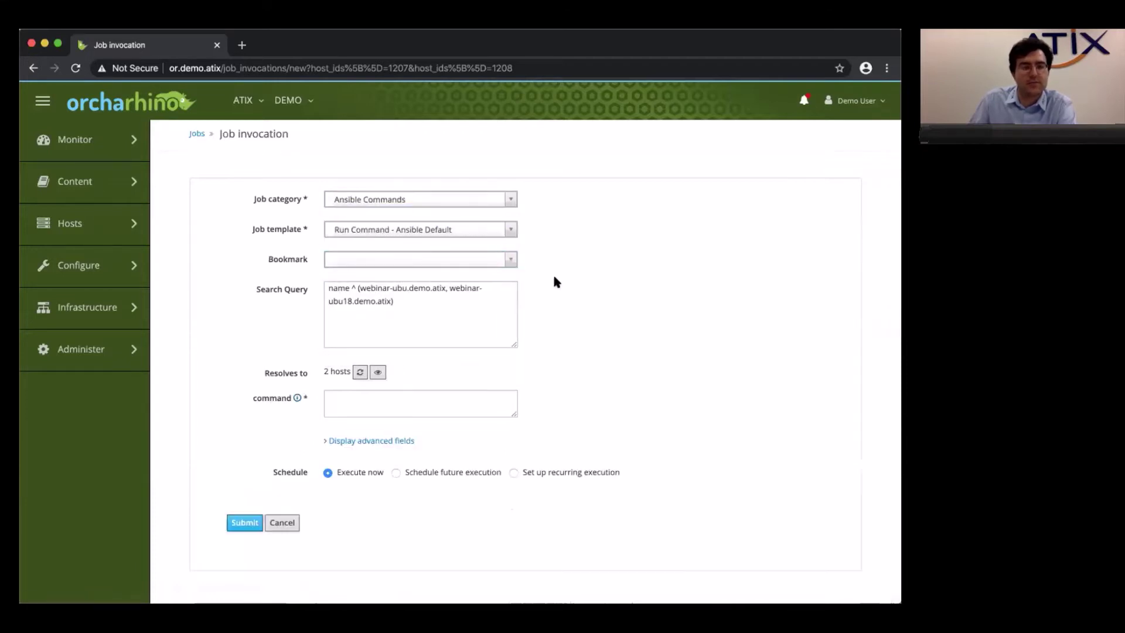
left_click(434, 233)
left_click(433, 233)
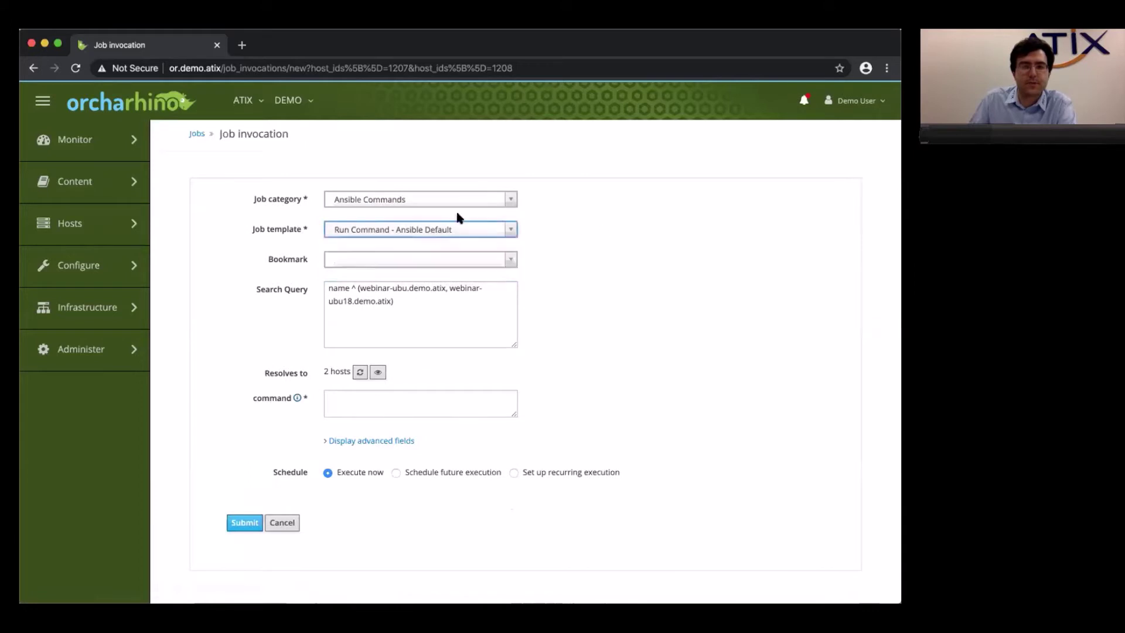
Step: Run the Ansible Roles - Ansible Default template from the Ansible Playbook category immediately on both webinar hosts
left_click(410, 202)
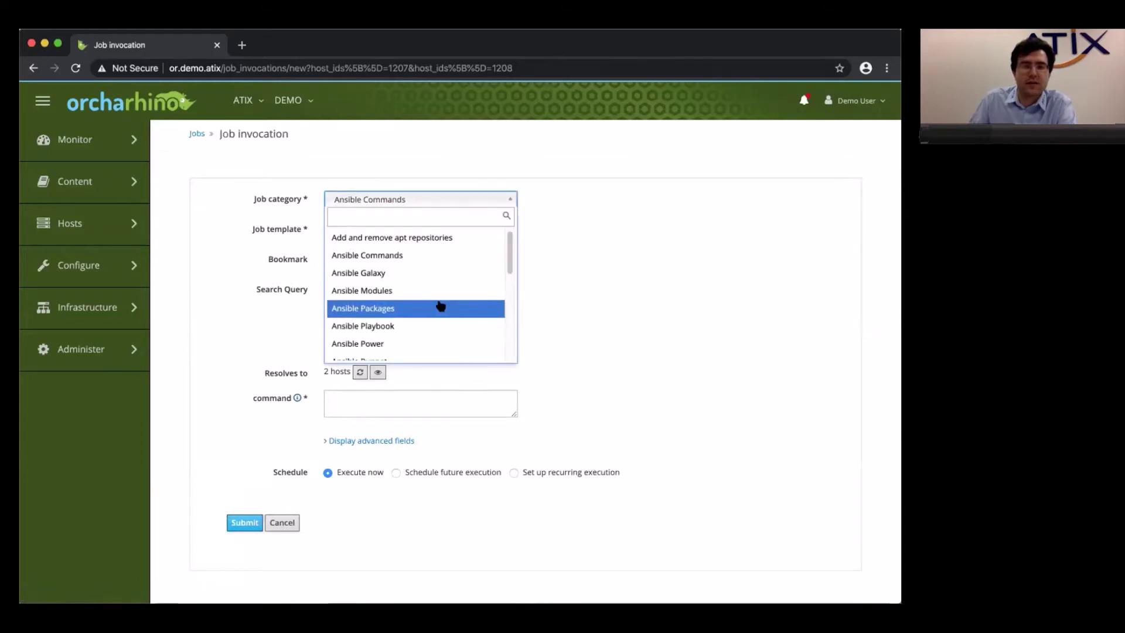
left_click(461, 324)
left_click(419, 231)
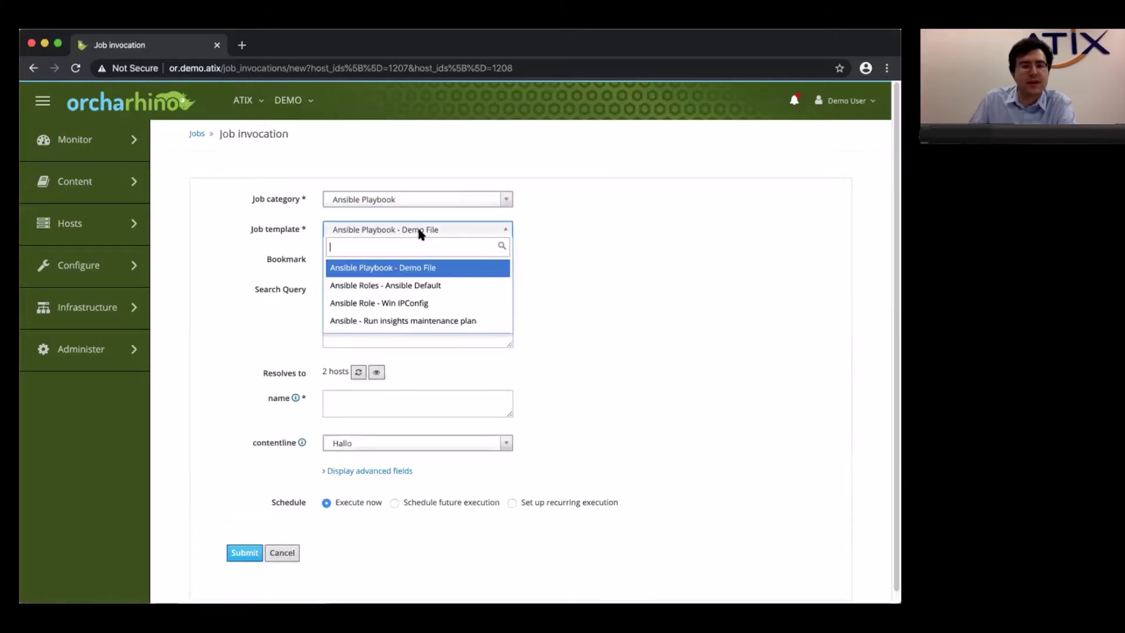
left_click(444, 285)
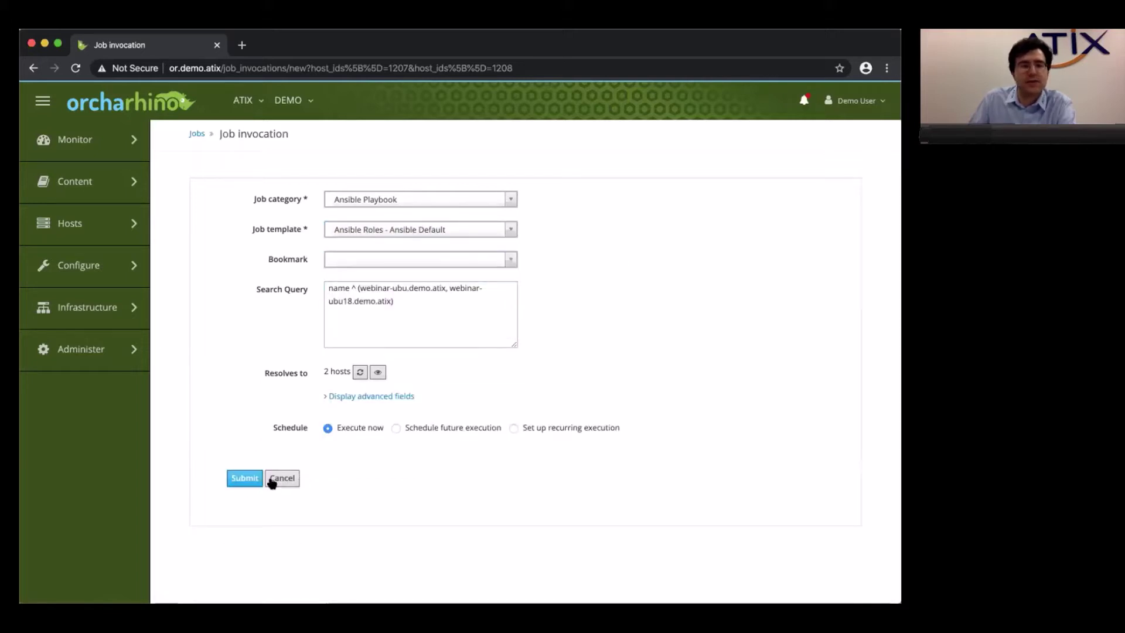
left_click(243, 478)
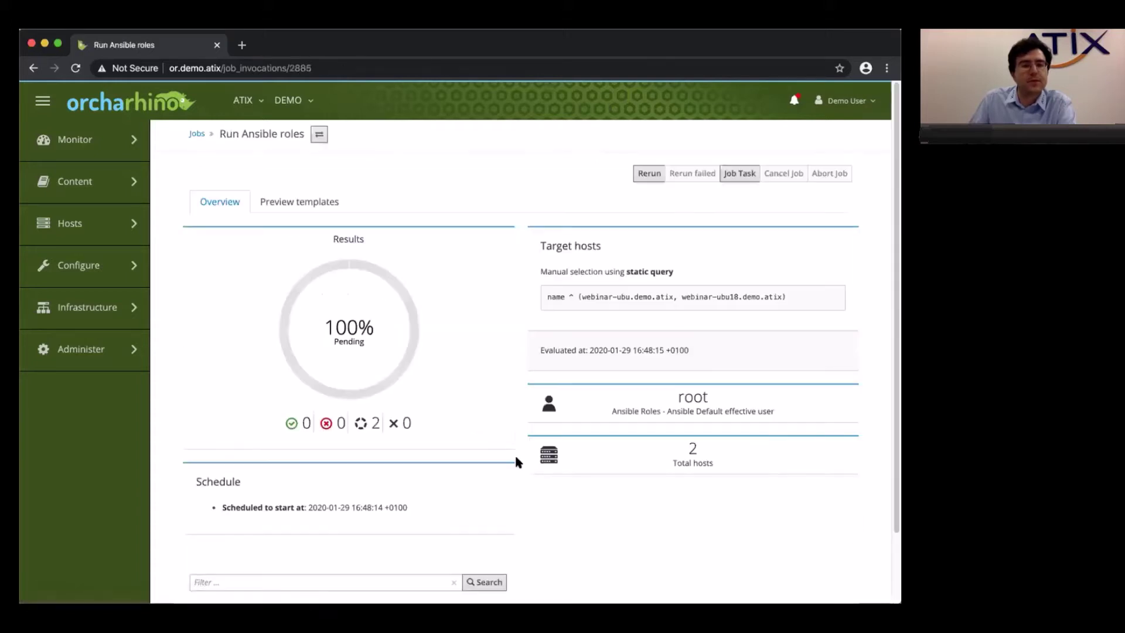
Step: Check the Ansible roles job's host statuses, preview the template rendered for webinar-ubu18.demo.atix, and return to the job overview
scroll(520, 449, "down", 3)
scroll(521, 455, "down", 2)
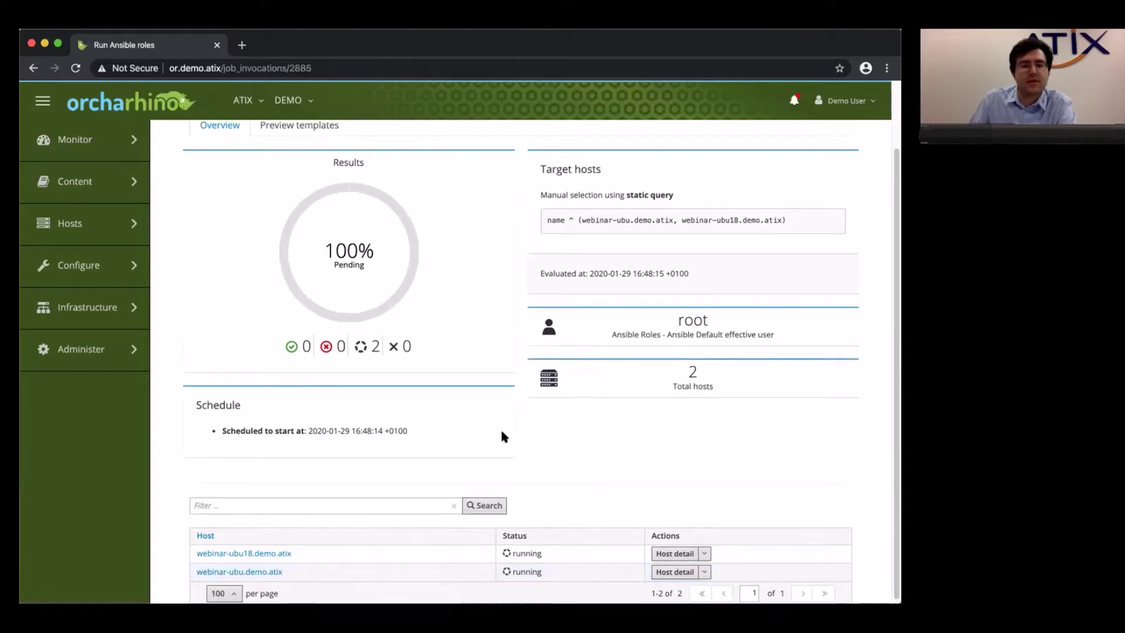
scroll(389, 344, "up", 1)
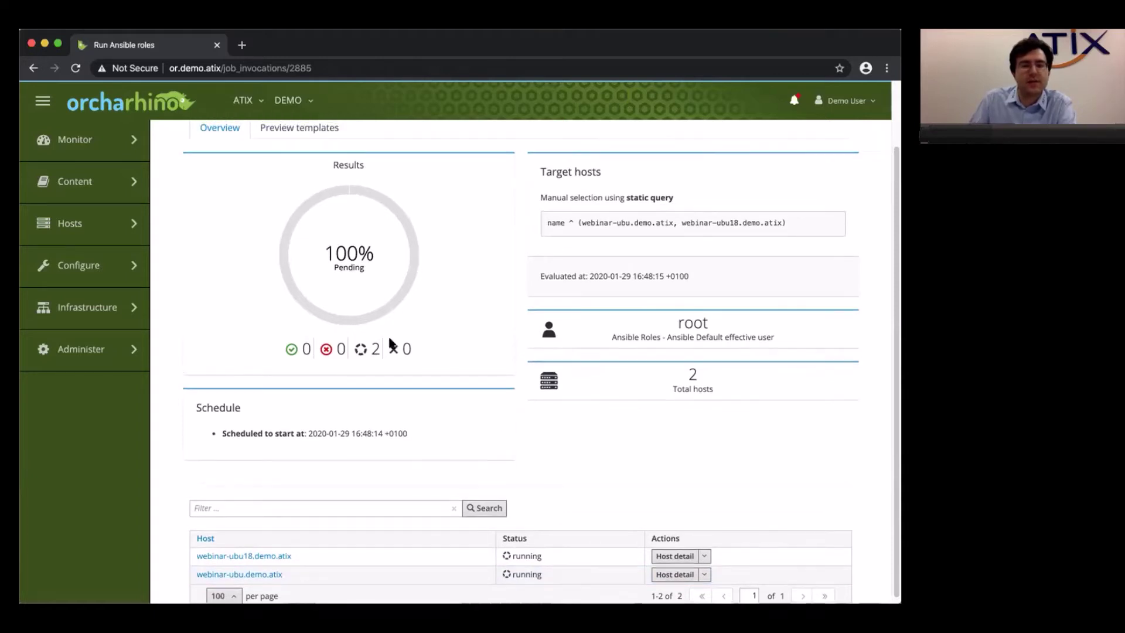
left_click(293, 125)
left_click(202, 301)
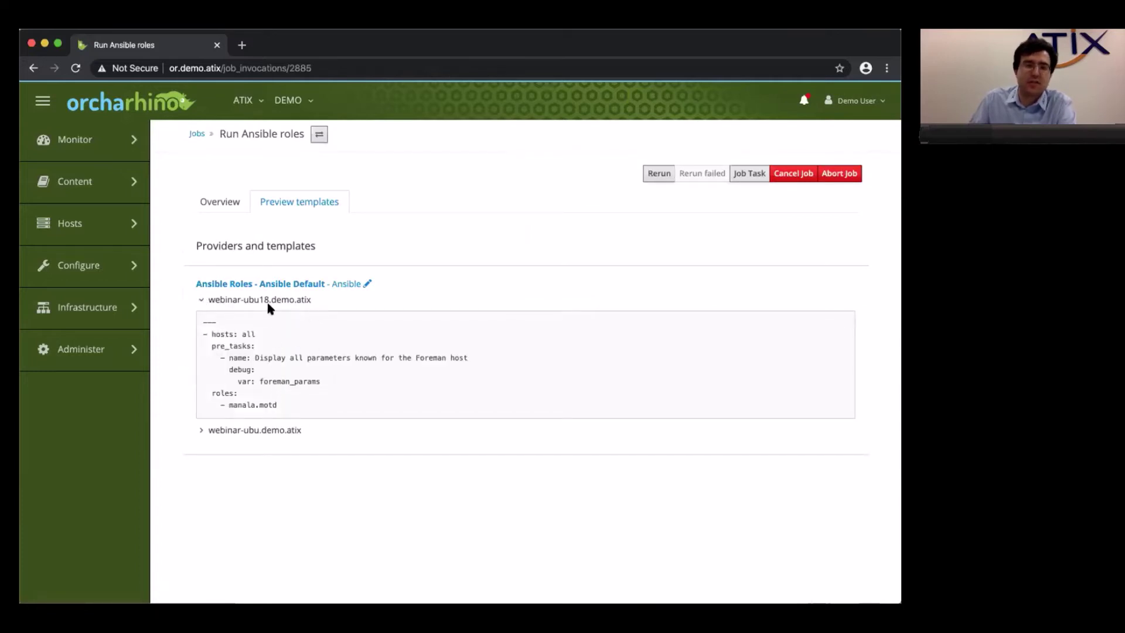
left_click(217, 202)
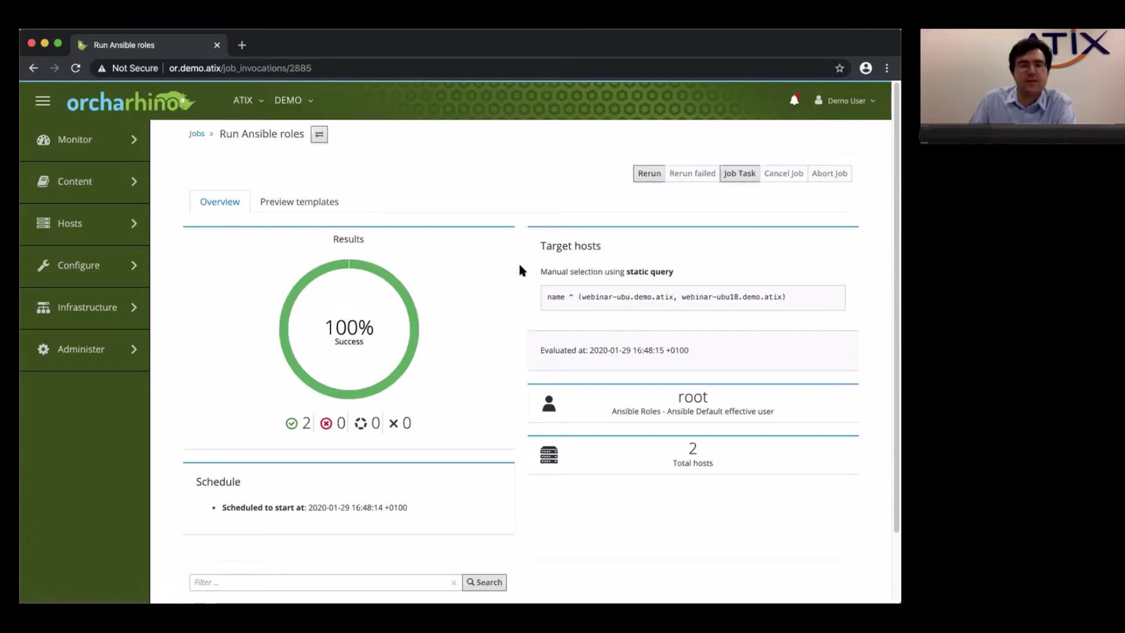
Step: Go back to the webinar-ubu18.demo.atix host page and start scheduling a remote job for that host
left_click(34, 69)
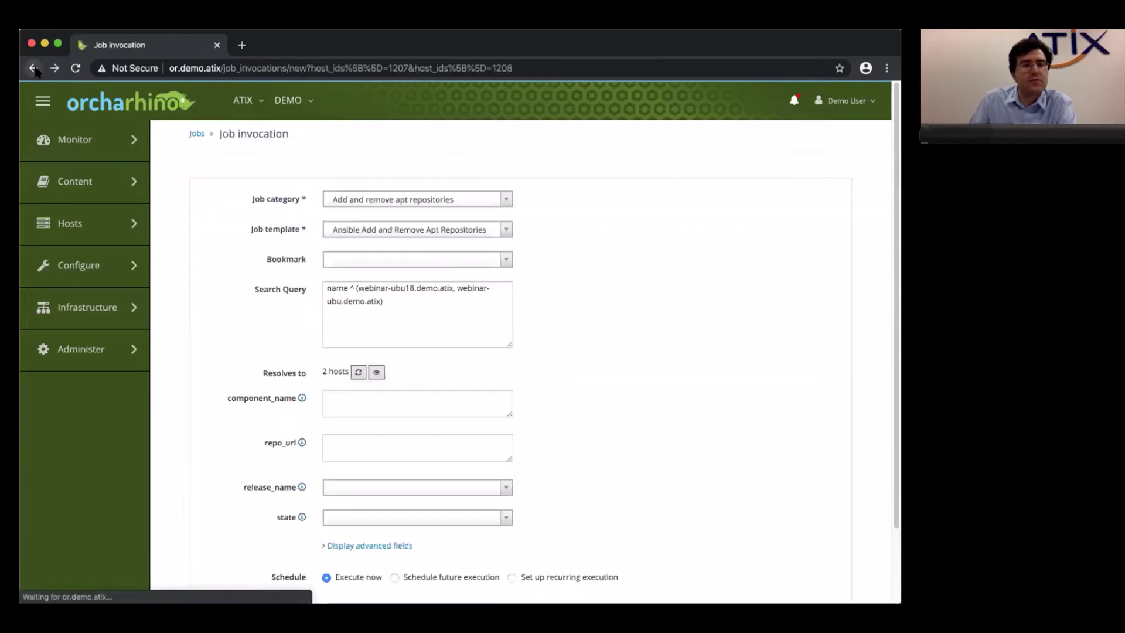
left_click(34, 69)
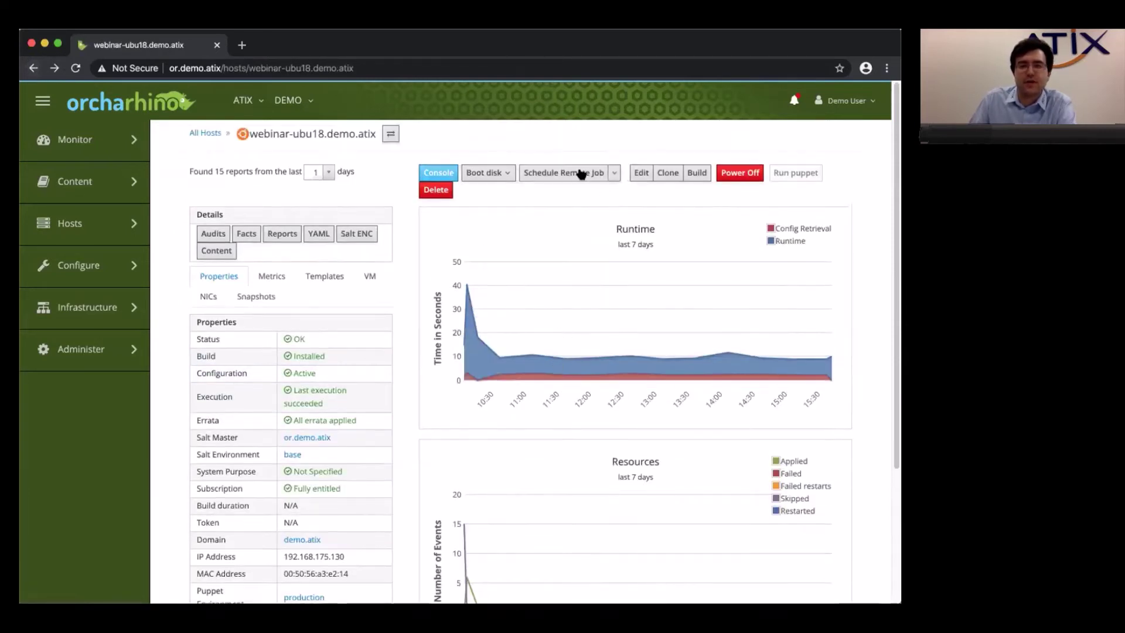
left_click(559, 174)
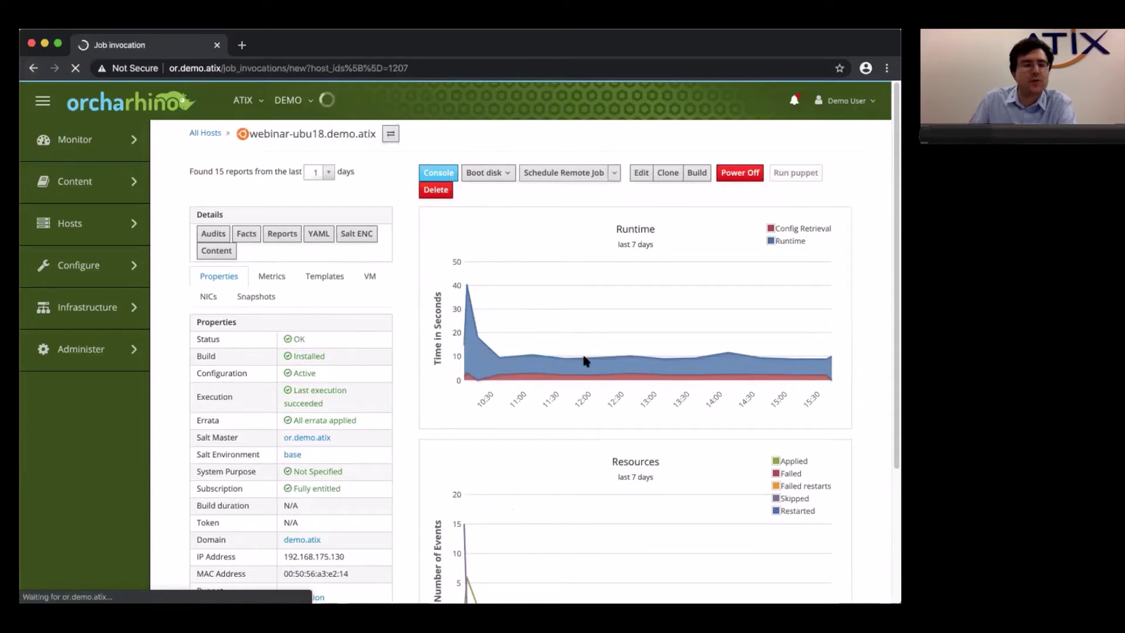
Step: Set the job category to Ansible Power and look through its action choices and job templates
left_click(383, 201)
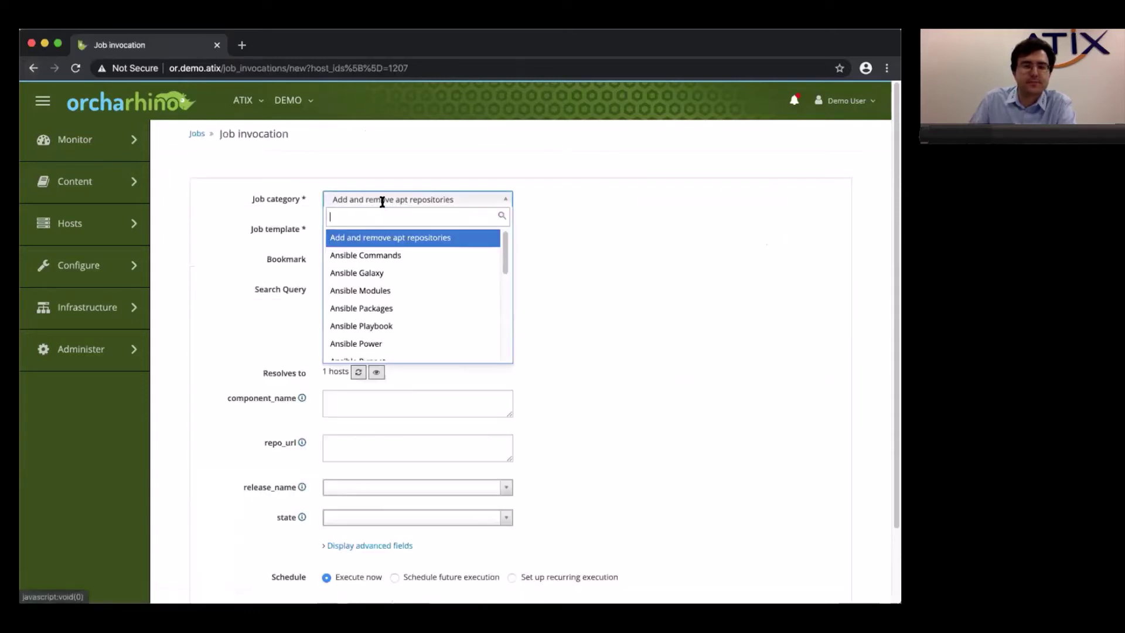
left_click(412, 341)
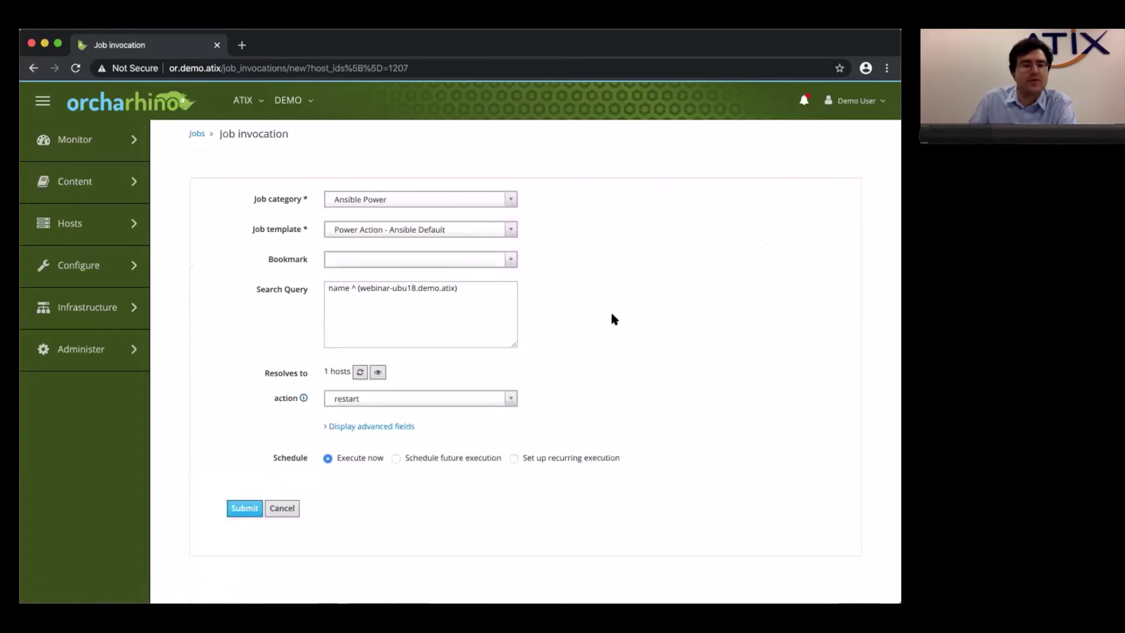
left_click(443, 399)
left_click(564, 314)
left_click(401, 238)
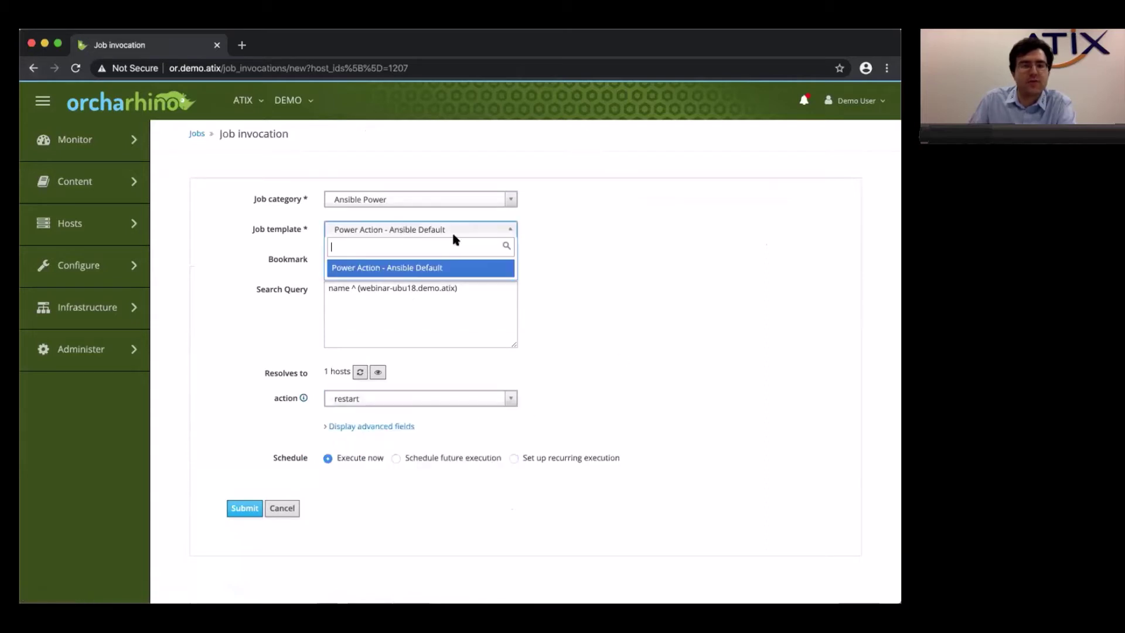
left_click(248, 202)
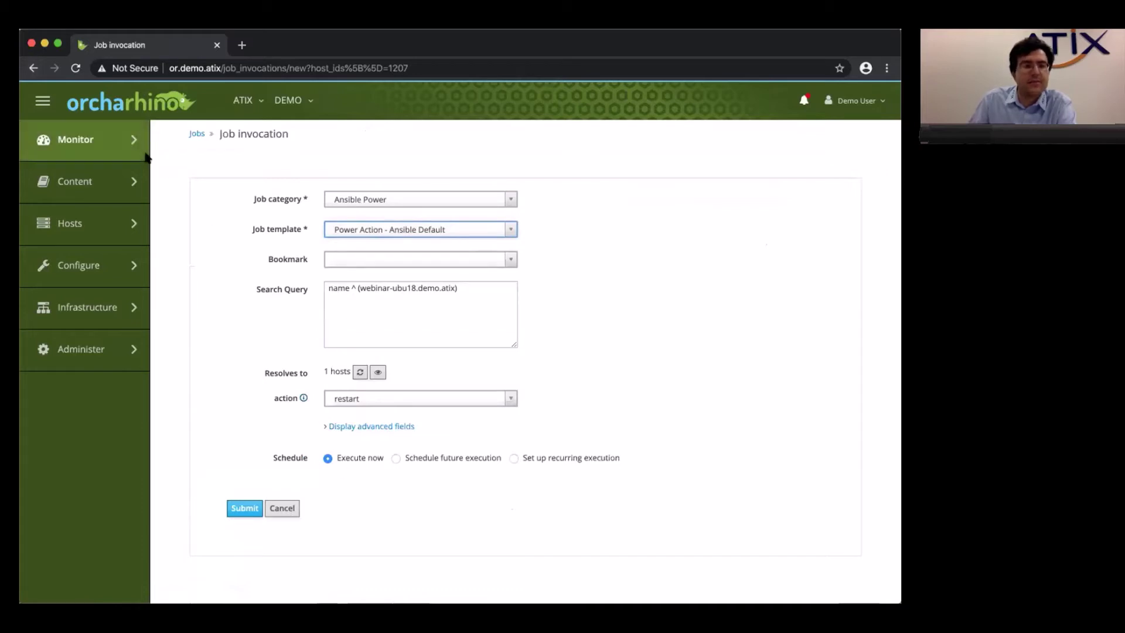
Step: Run the command uptime on webinar-ubu18.demo.atix using the Commands category and the Run Command - SSH Default template
left_click(447, 202)
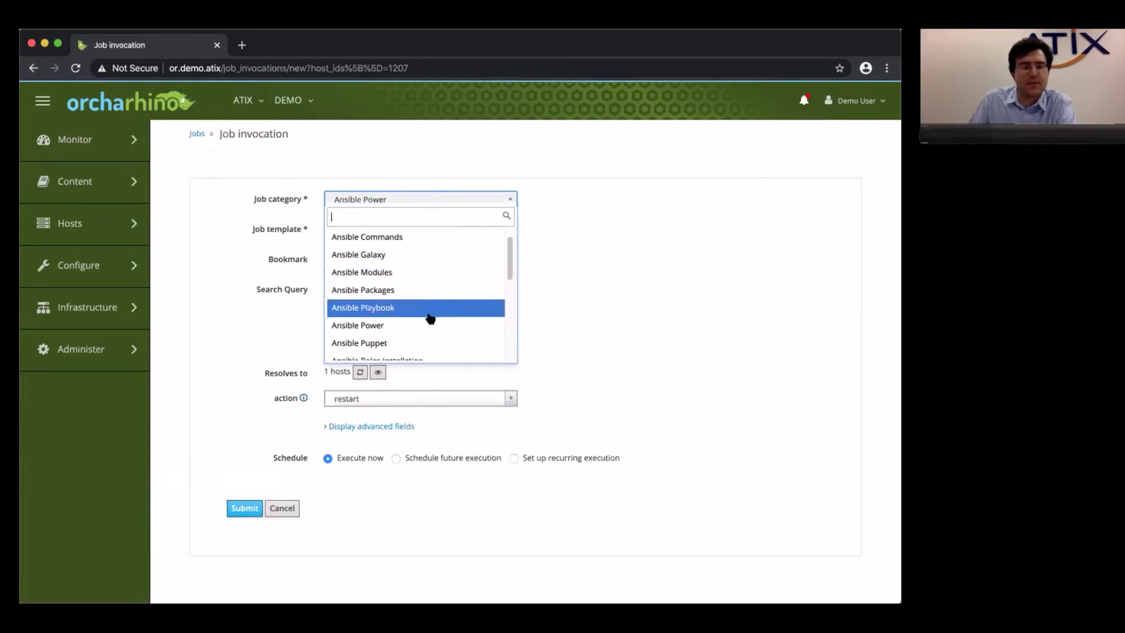
scroll(429, 317, "down", 2)
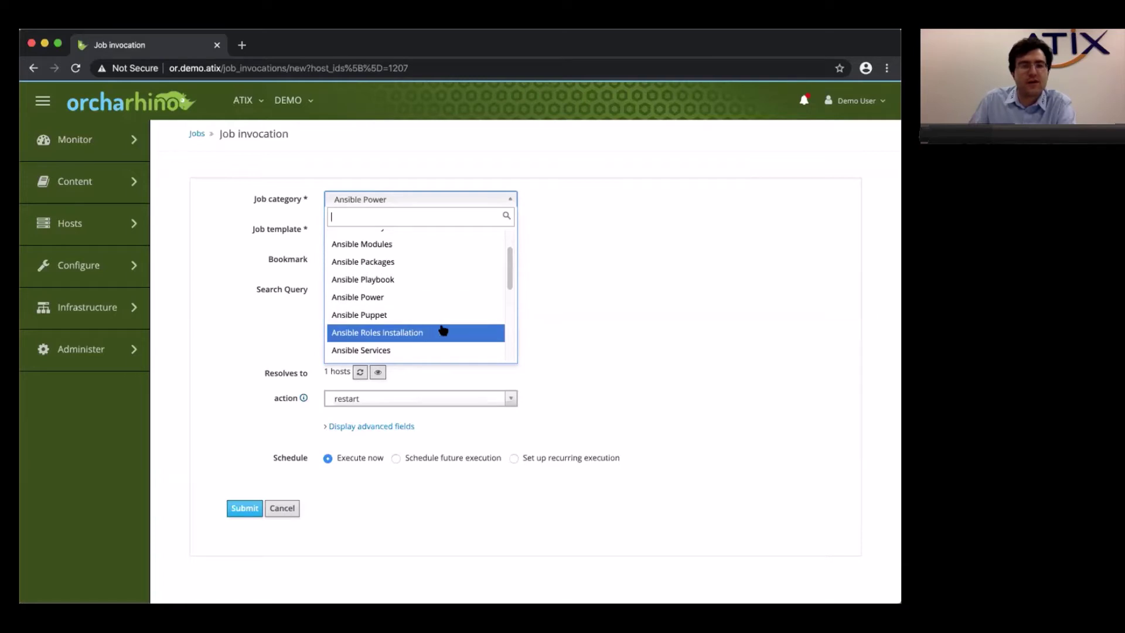
scroll(421, 300, "down", 1)
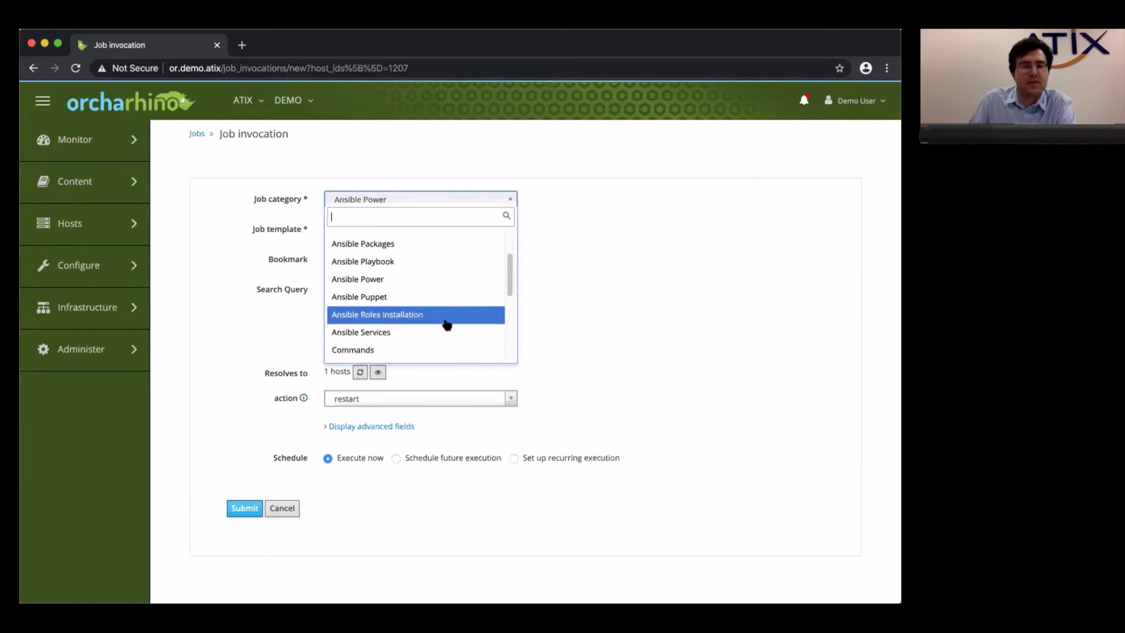
left_click(417, 350)
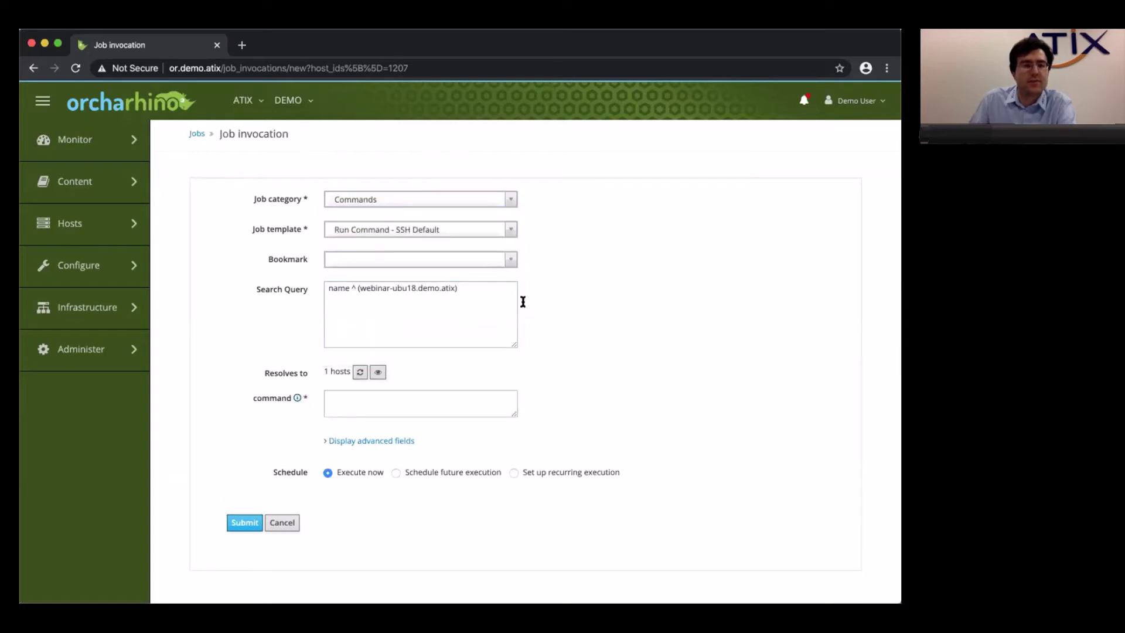
left_click(404, 399)
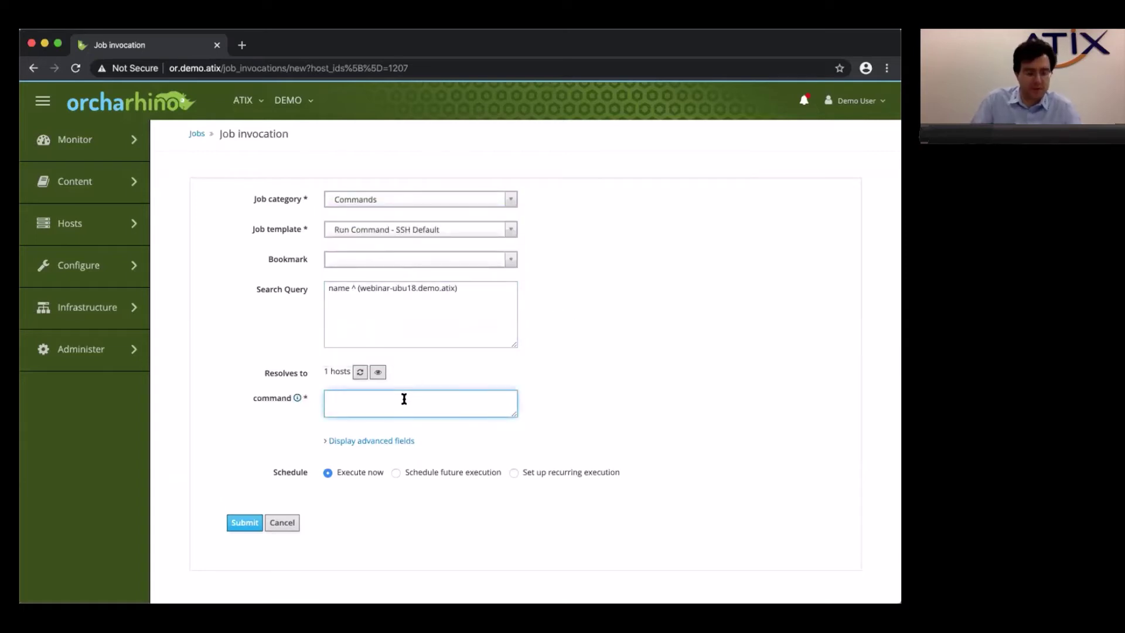
type("uptim")
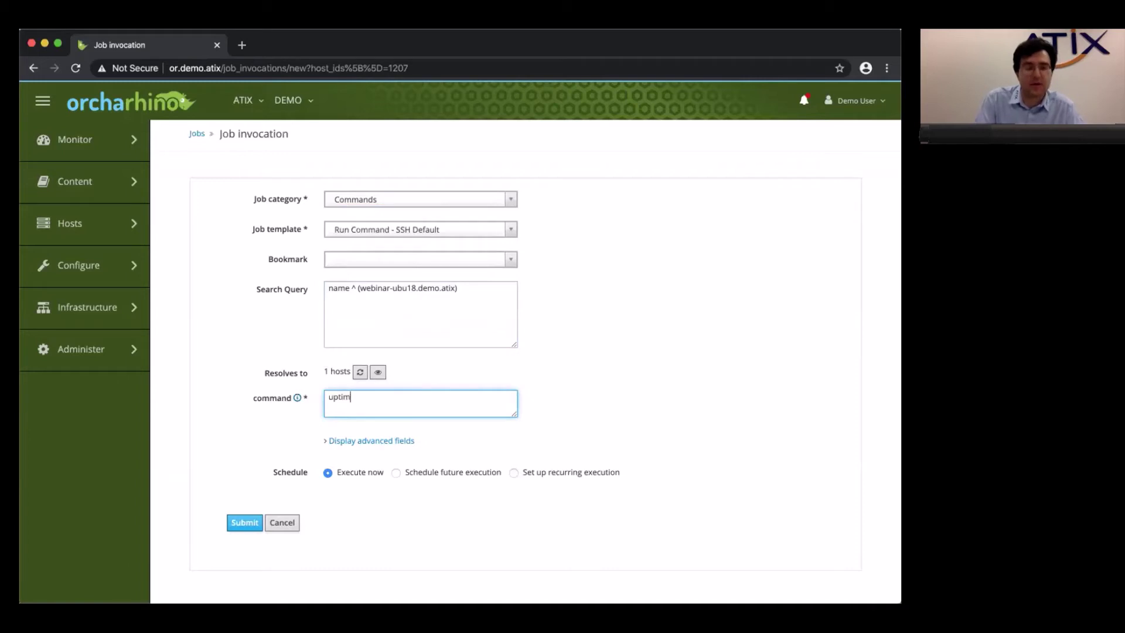
type("e")
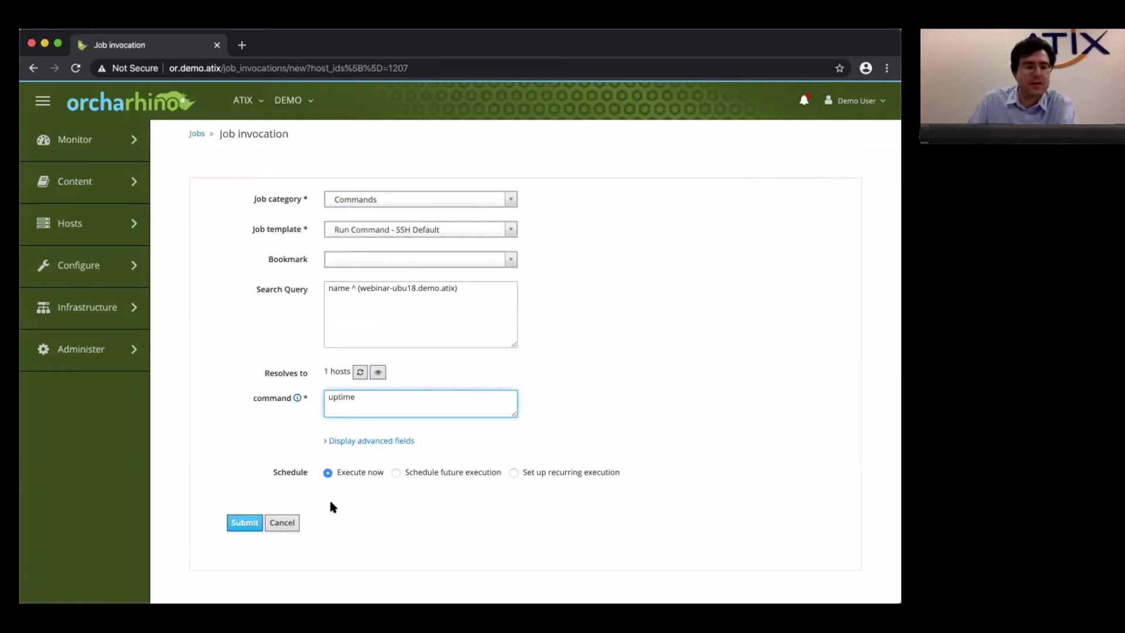
left_click(244, 525)
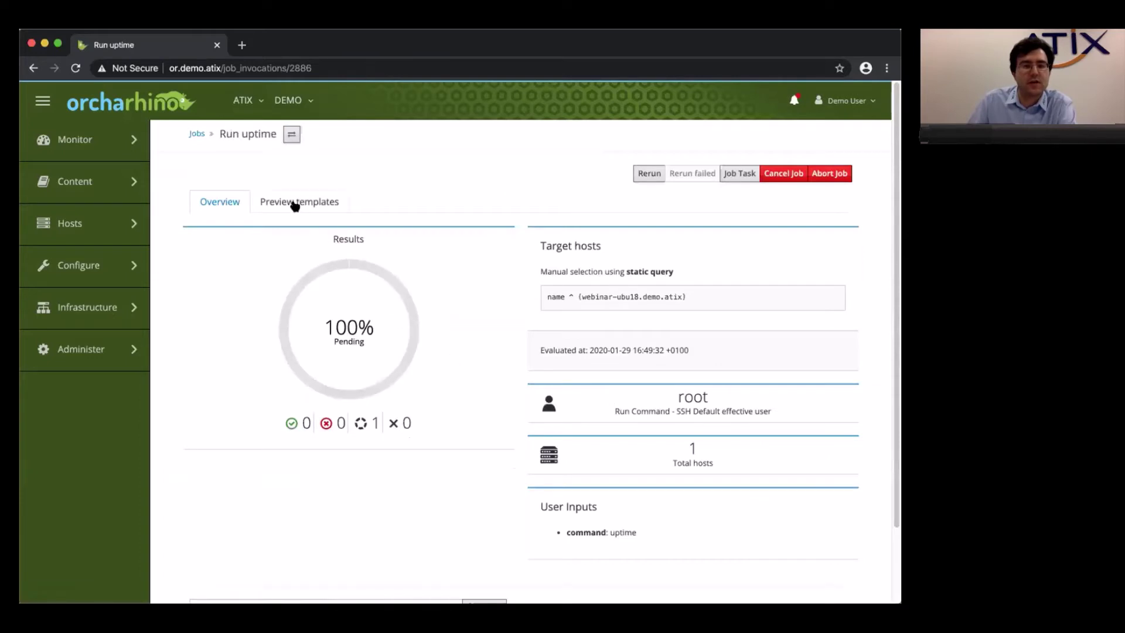
Step: Read the uptime job's output for webinar-ubu18.demo.atix and go back to the job invocation form
scroll(364, 434, "down", 2)
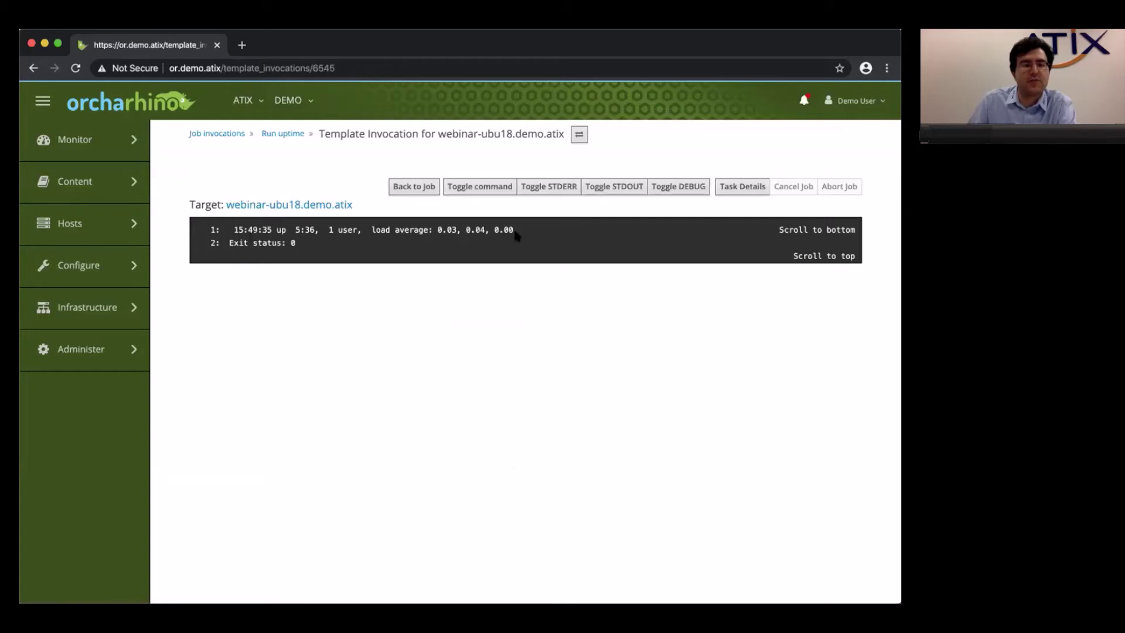
left_click(33, 68)
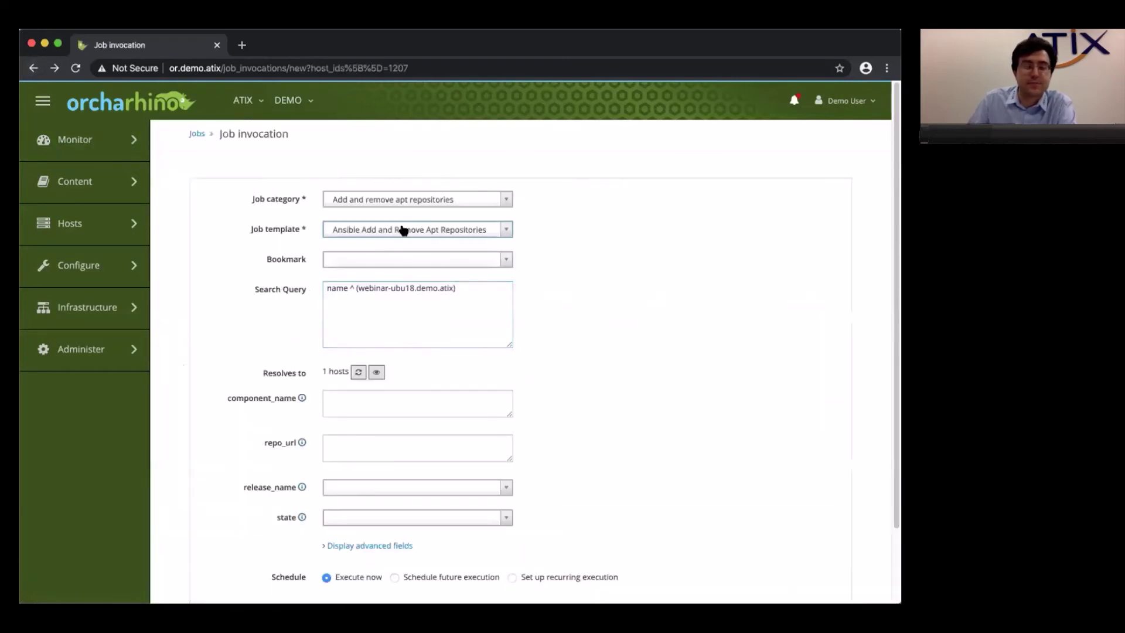
Step: Set the job category to Katello and look through its available job templates
left_click(402, 229)
left_click(384, 199)
left_click(384, 200)
scroll(413, 296, "down", 2)
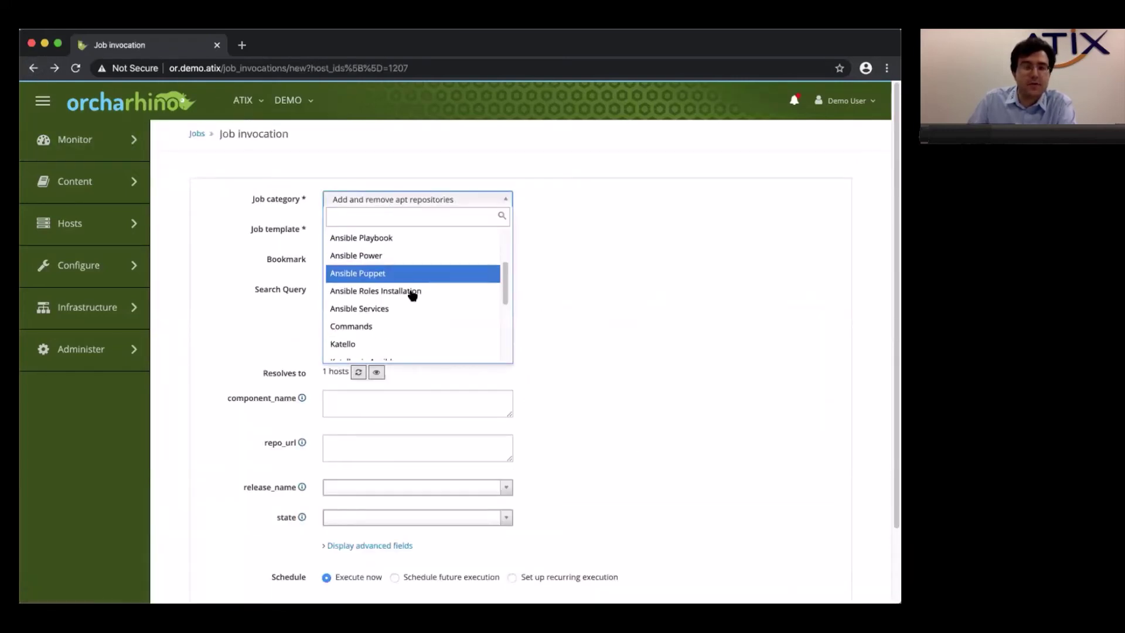
scroll(413, 296, "down", 1)
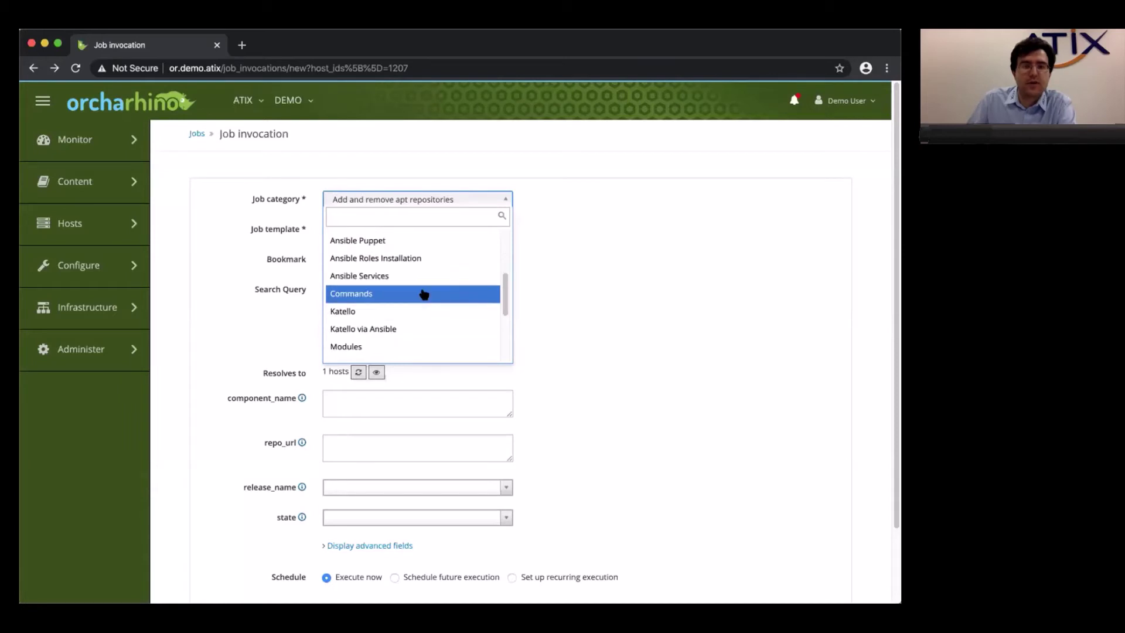
left_click(425, 310)
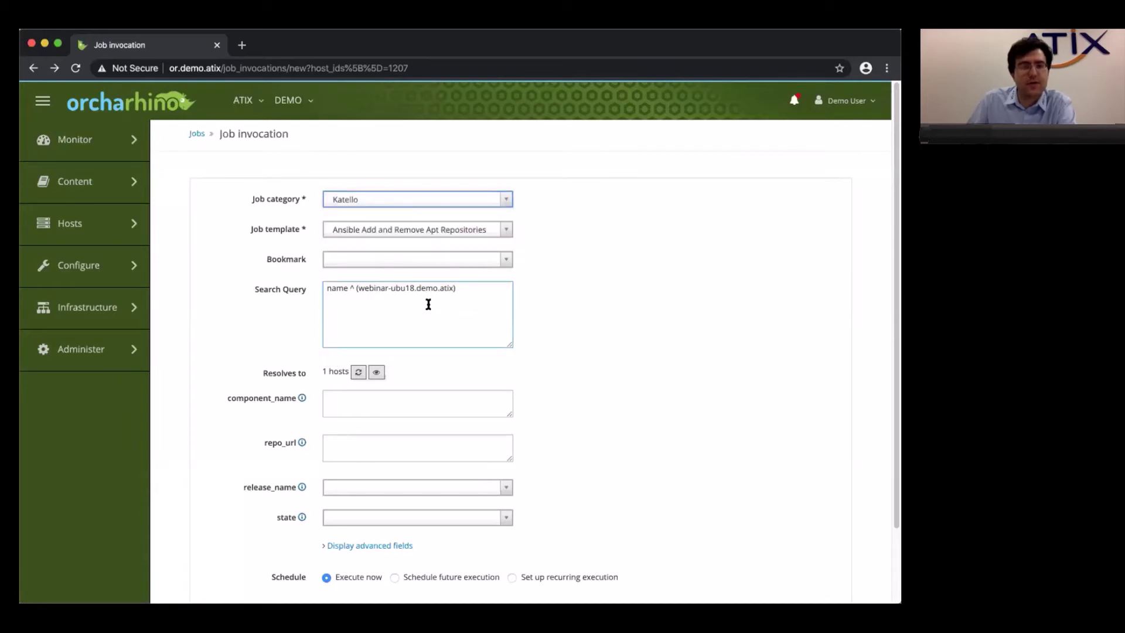
left_click(386, 231)
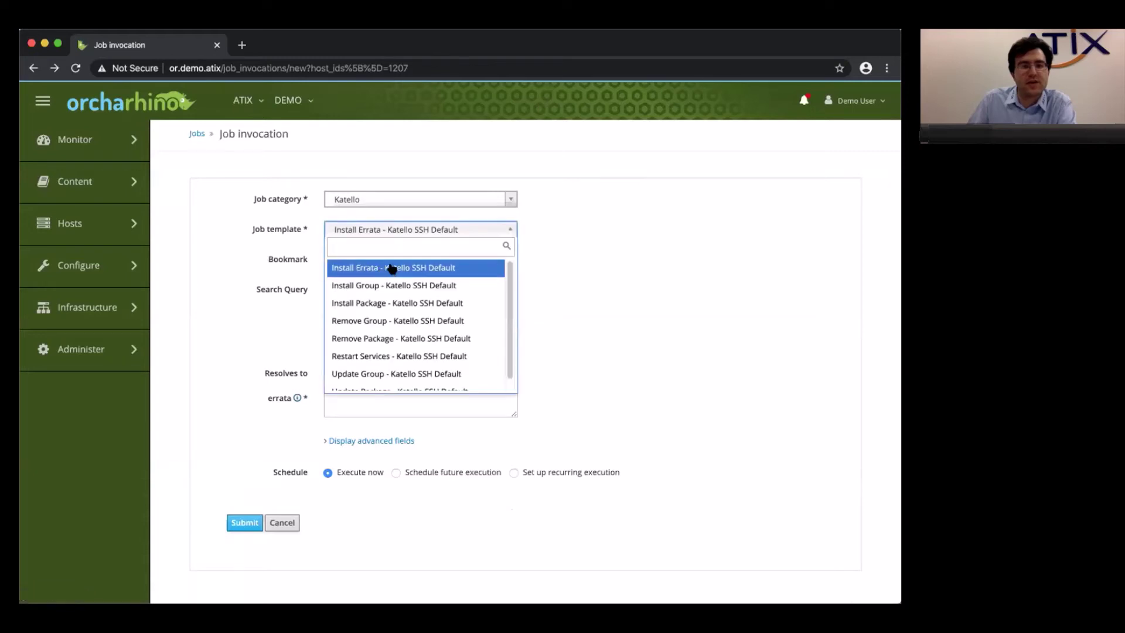
left_click(656, 261)
Step: Set the job category to Power and look through the remaining job categories
left_click(402, 199)
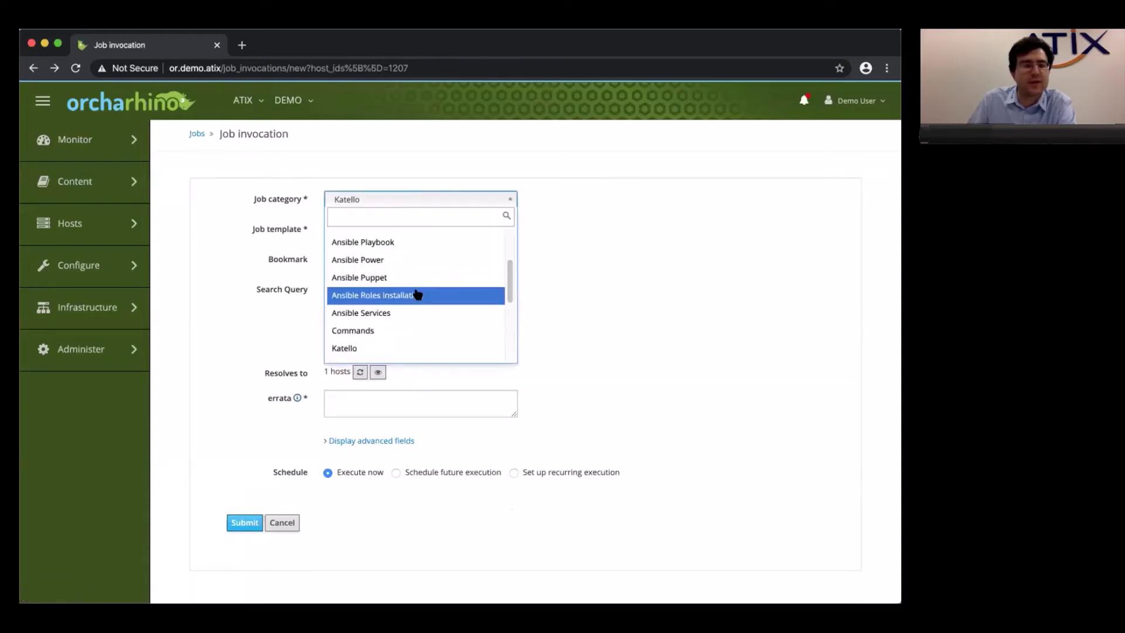
scroll(417, 293, "down", 1)
scroll(418, 294, "down", 3)
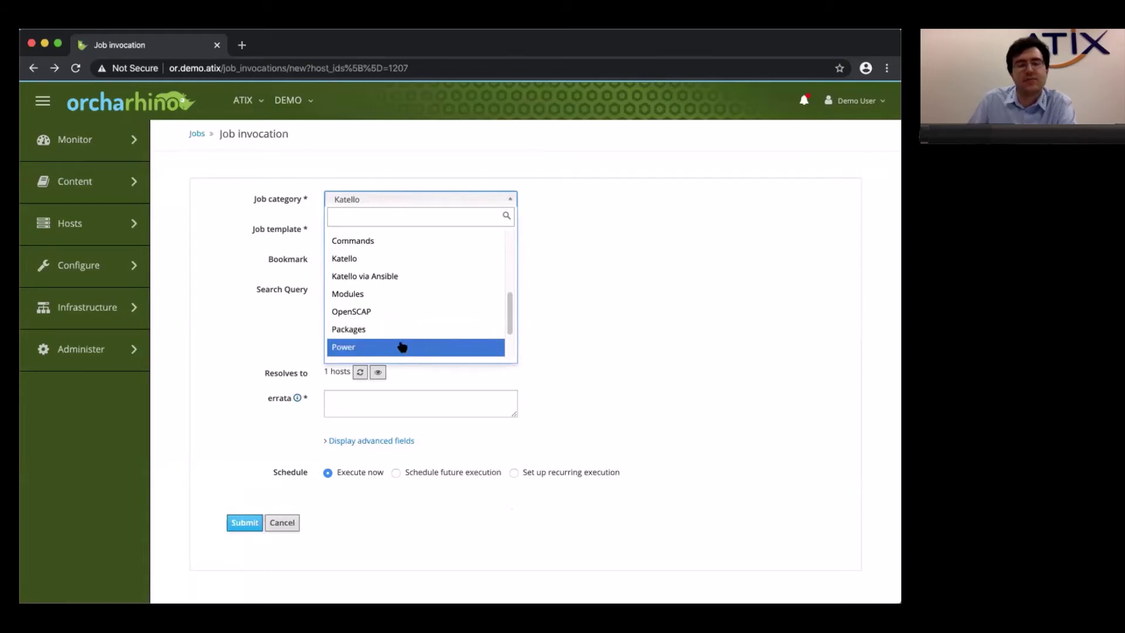
left_click(402, 347)
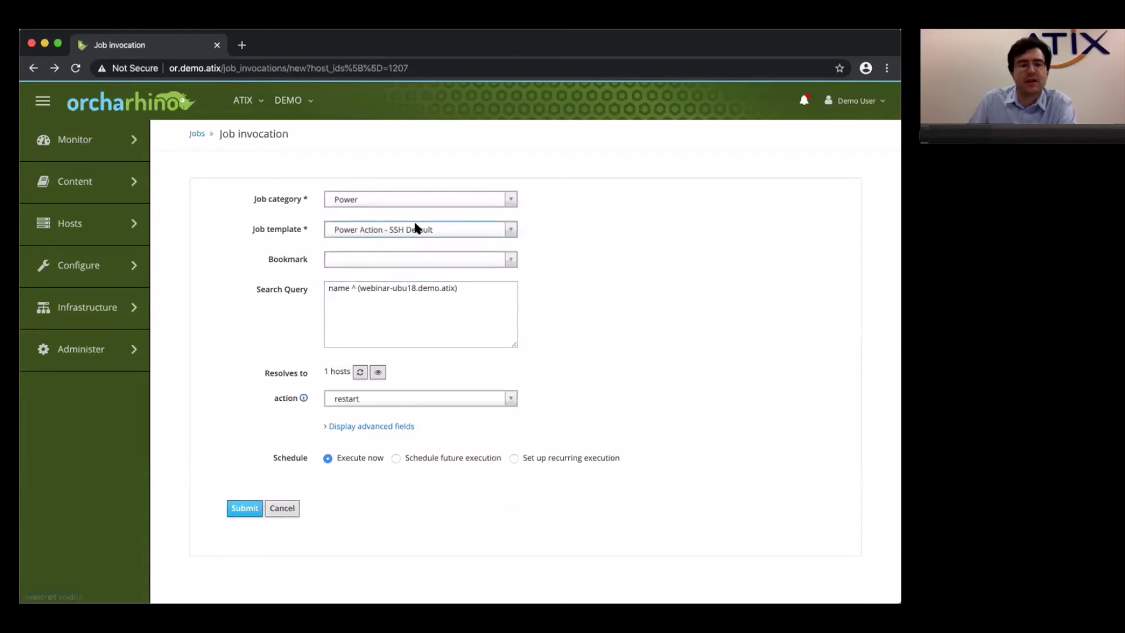
left_click(394, 199)
scroll(395, 297, "down", 1)
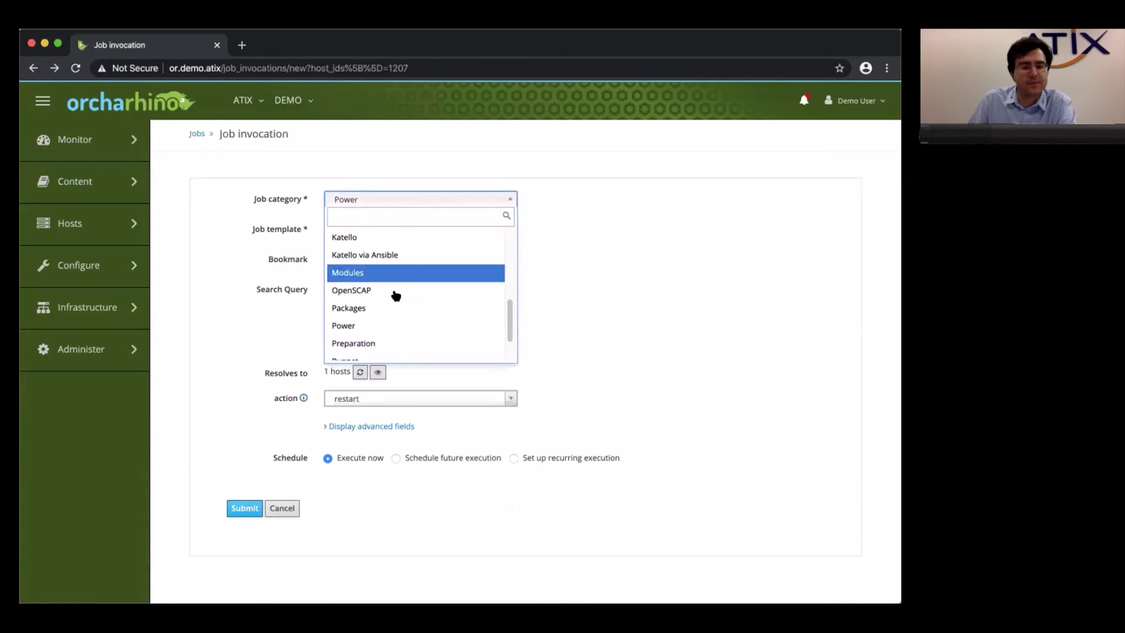
scroll(396, 294, "down", 1)
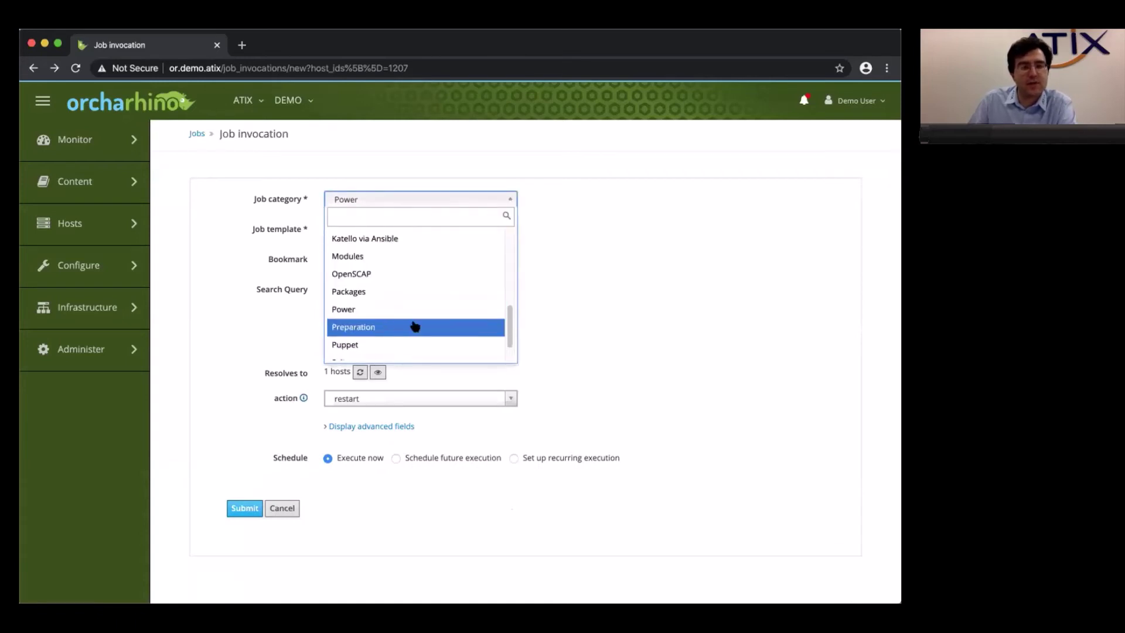
scroll(404, 337, "down", 1)
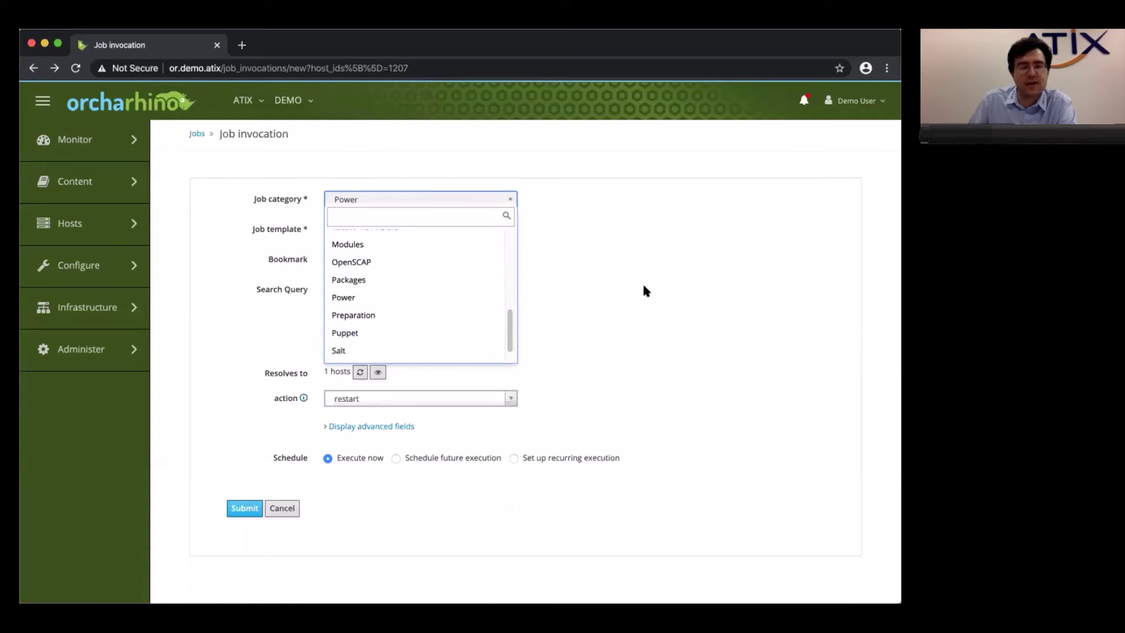
left_click(434, 508)
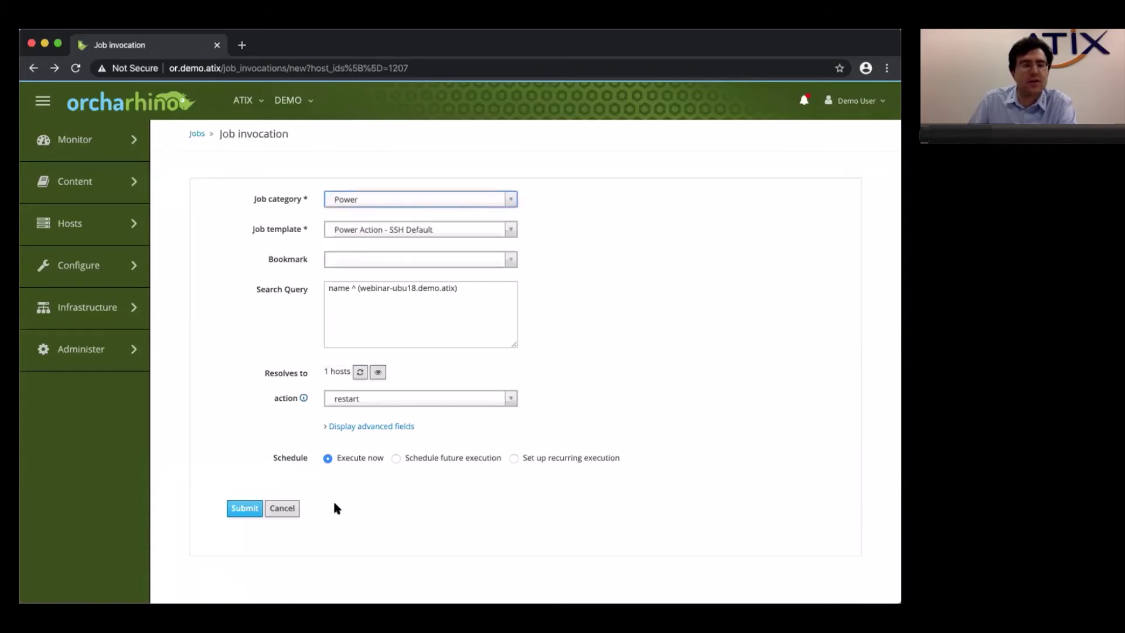
Step: Go back to the webinar-ubu18.demo.atix host page and view the predefined remote job choices without running one
left_click(33, 68)
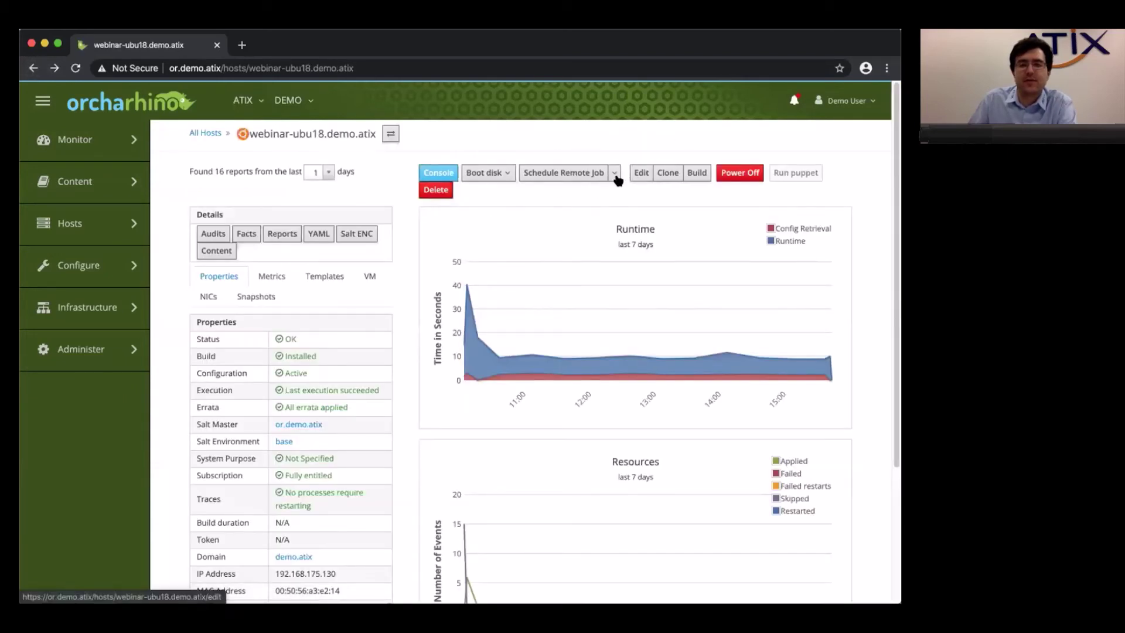
left_click(613, 174)
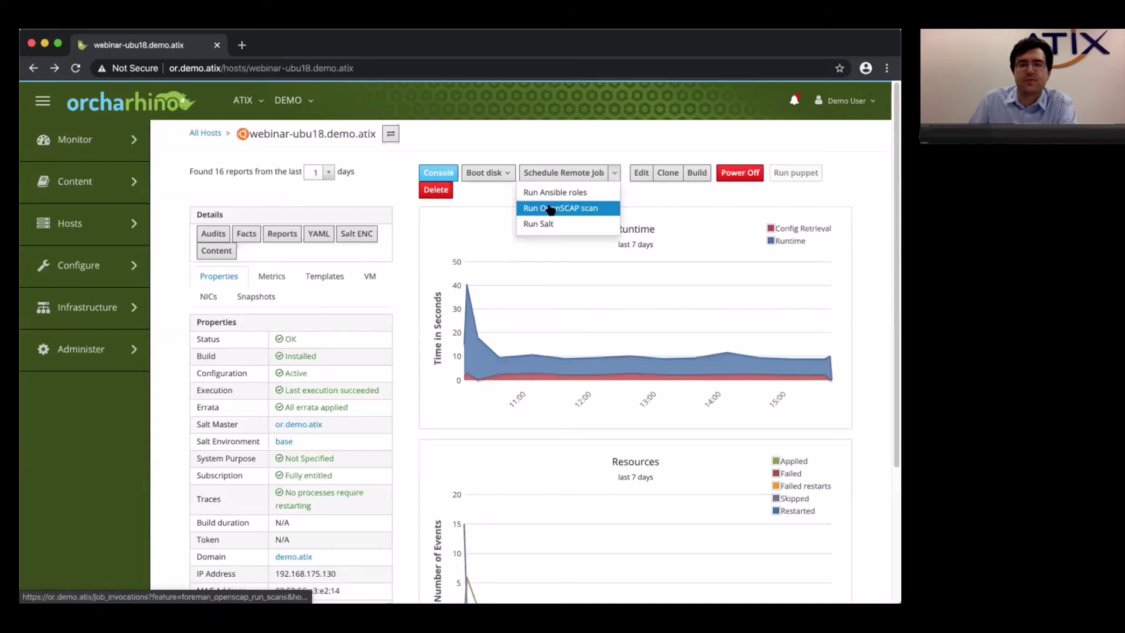
left_click(632, 204)
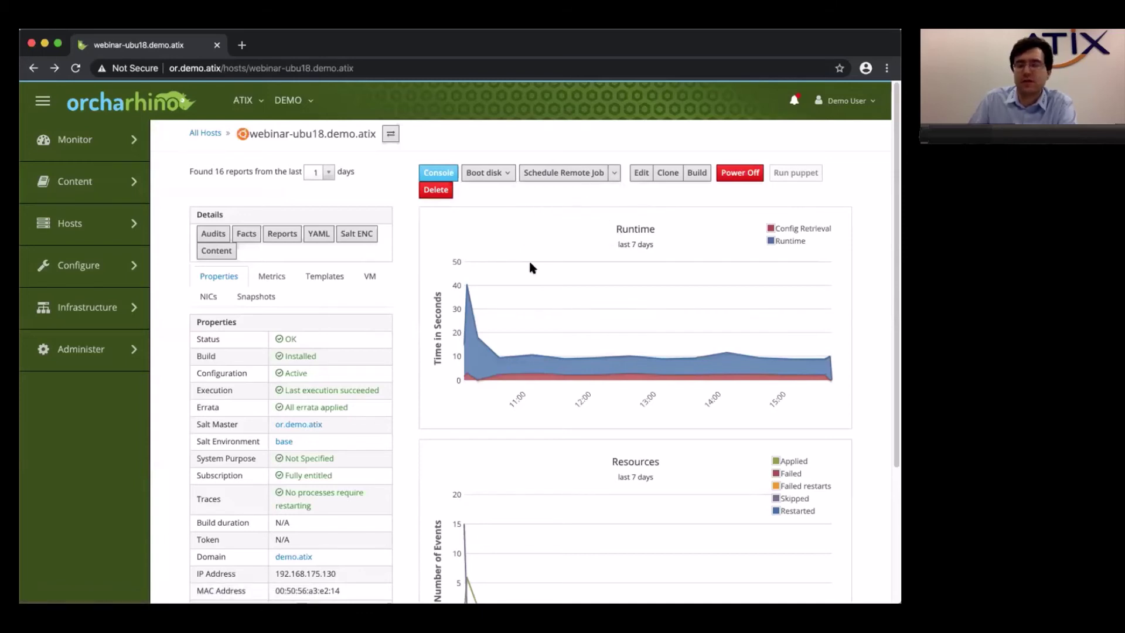
Step: Open webinar-ubu18.demo.atix for editing, review its host settings and submit the form without changing any values
left_click(642, 173)
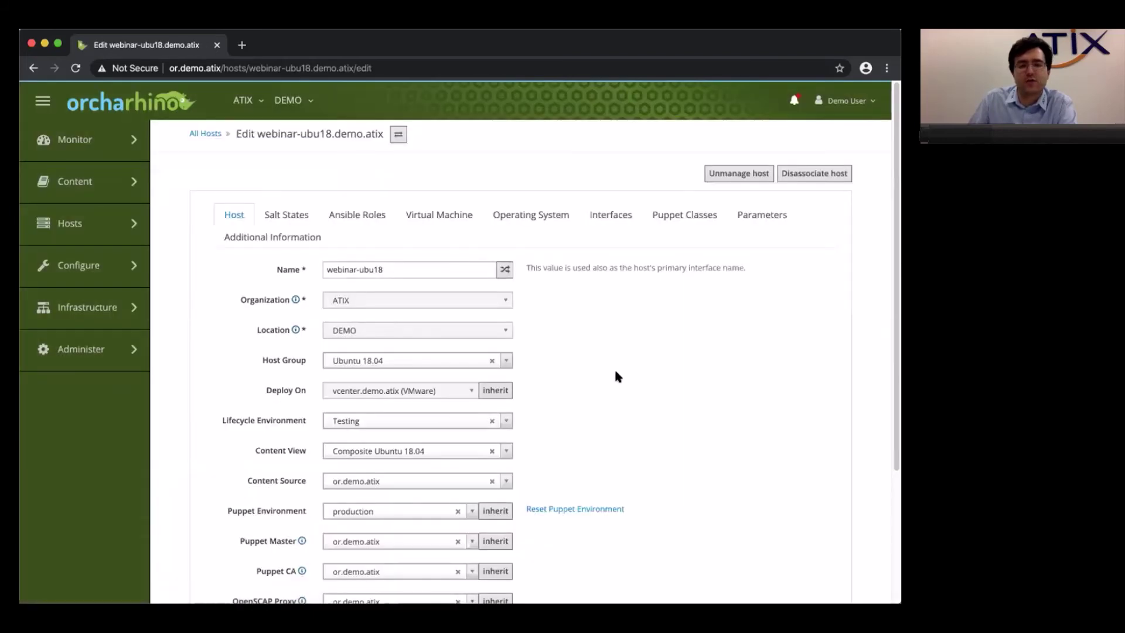
scroll(615, 375, "down", 1)
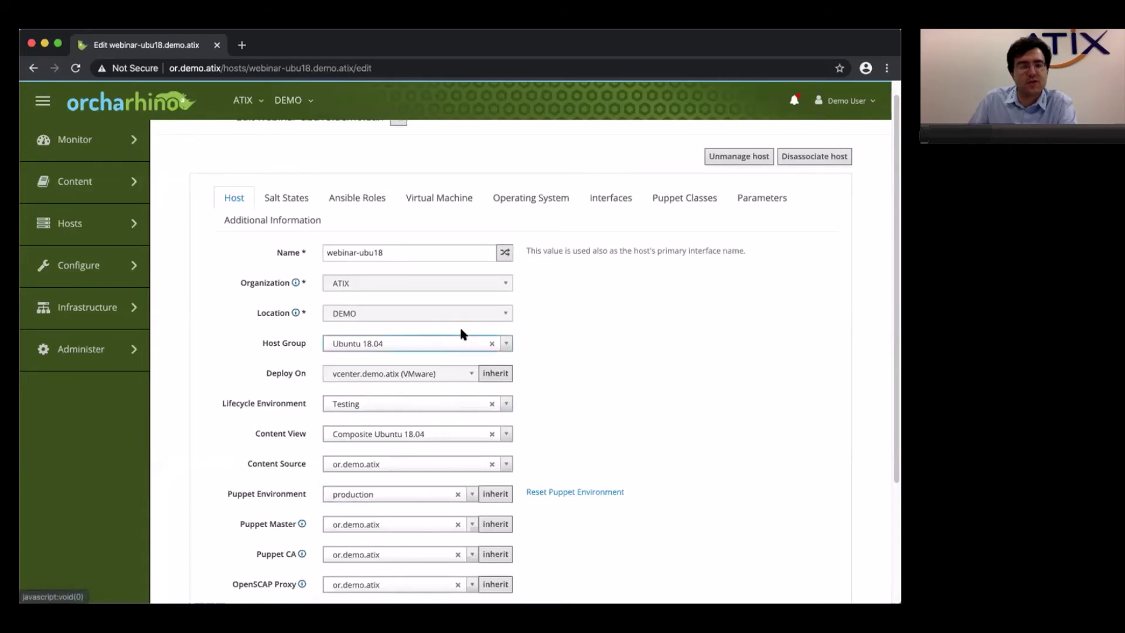
scroll(709, 386, "up", 1)
scroll(532, 340, "down", 5)
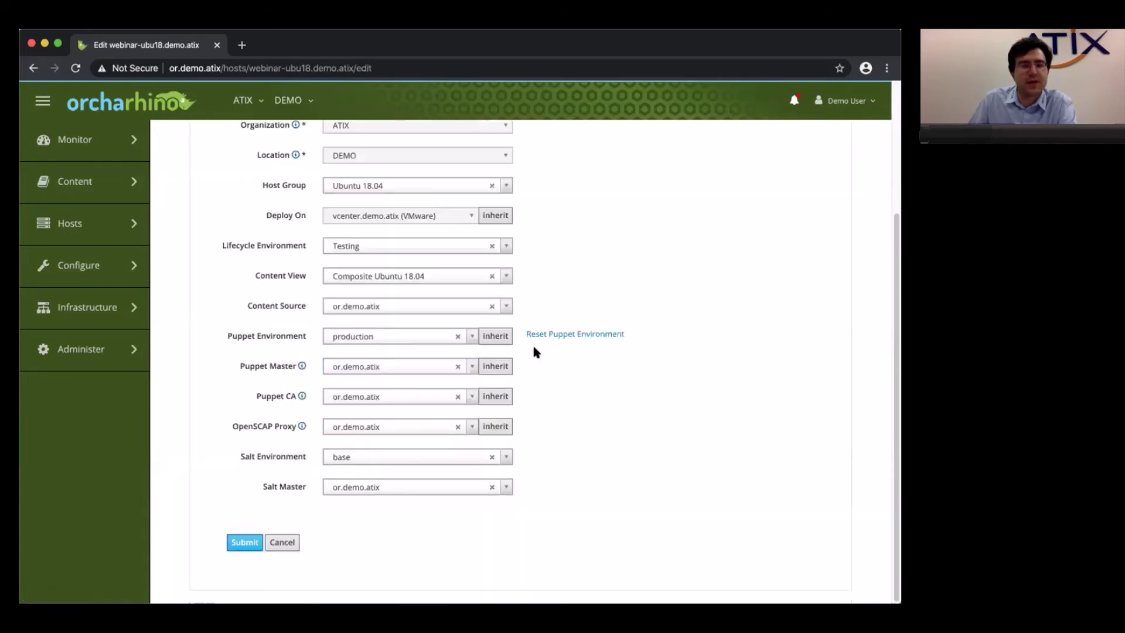
left_click(245, 542)
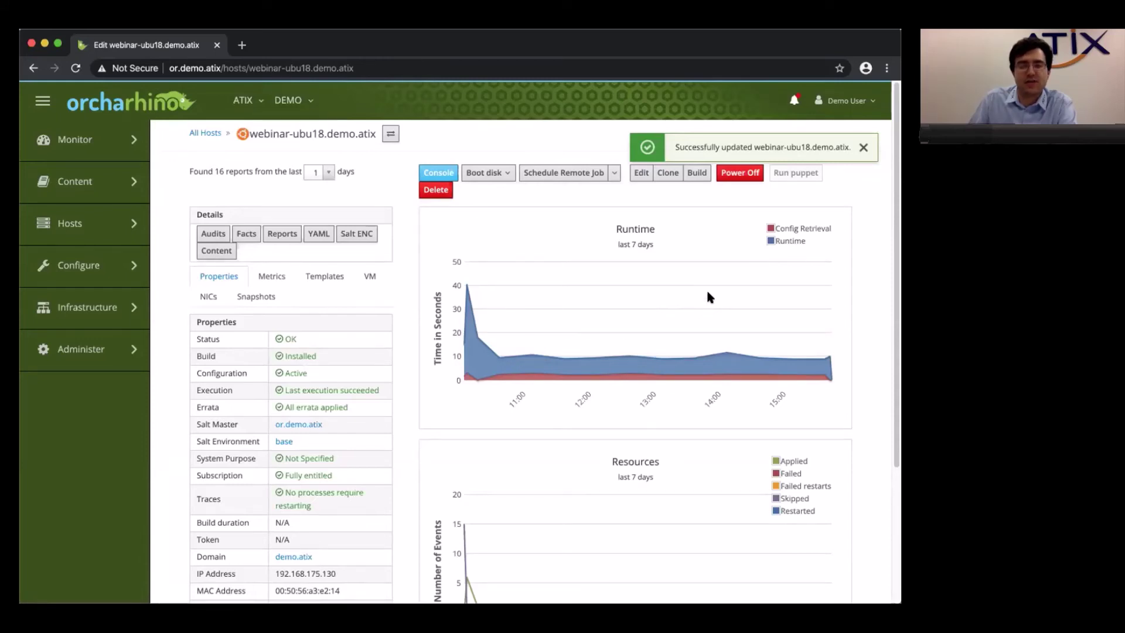
Step: Open the clone form for webinar-ubu18.demo.atix, review the copied host settings and cancel the cloning
left_click(669, 173)
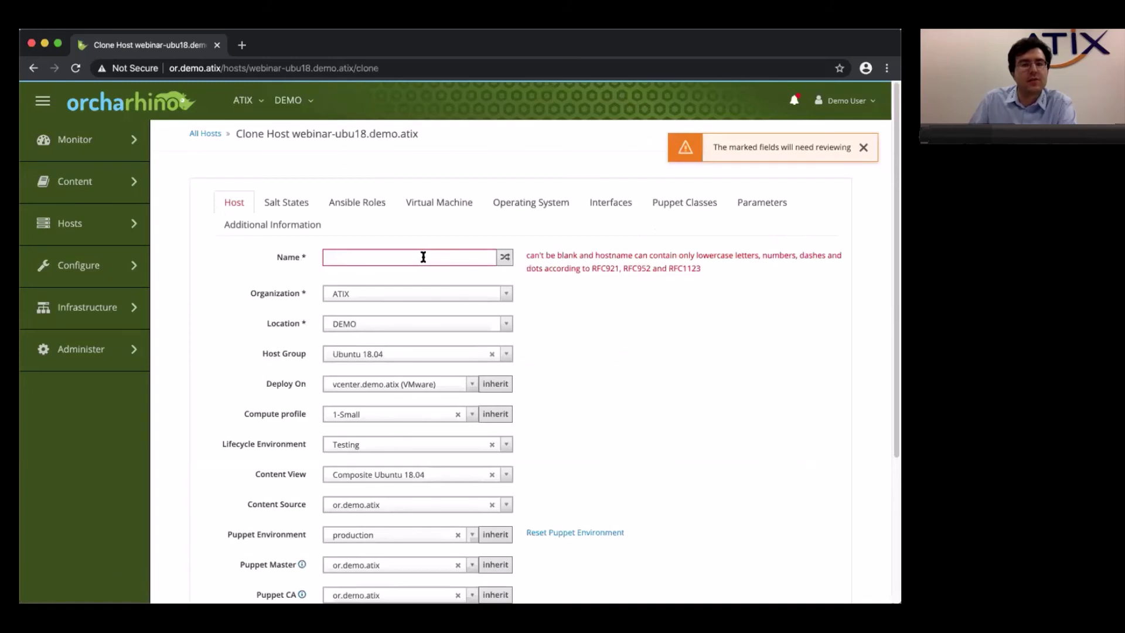
left_click(423, 257)
left_click(680, 311)
scroll(686, 329, "down", 3)
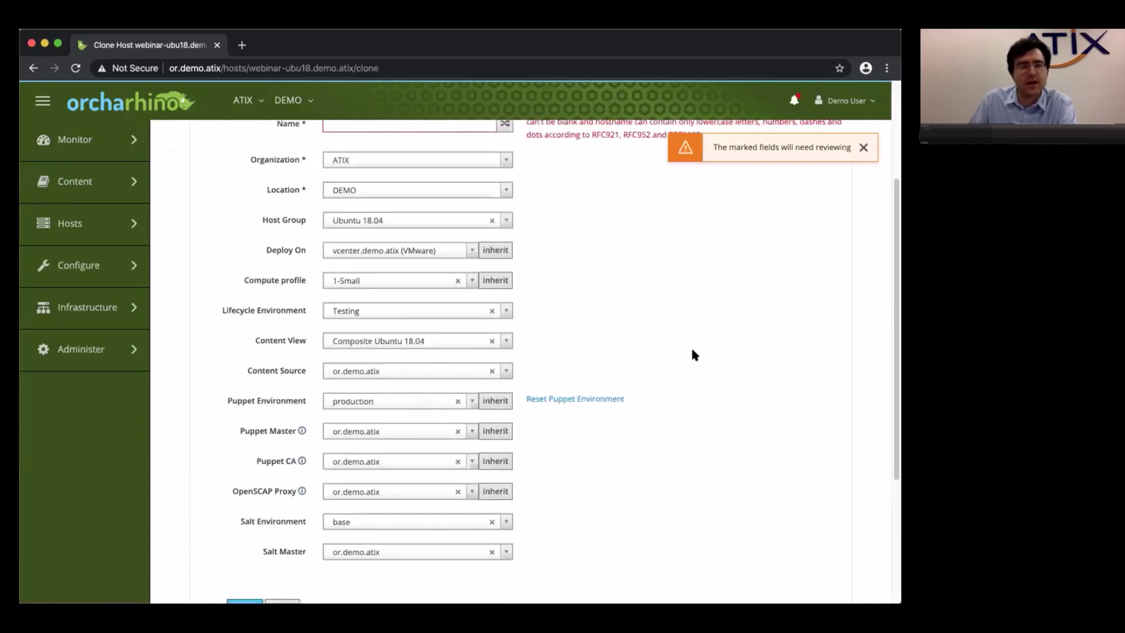
left_click(287, 542)
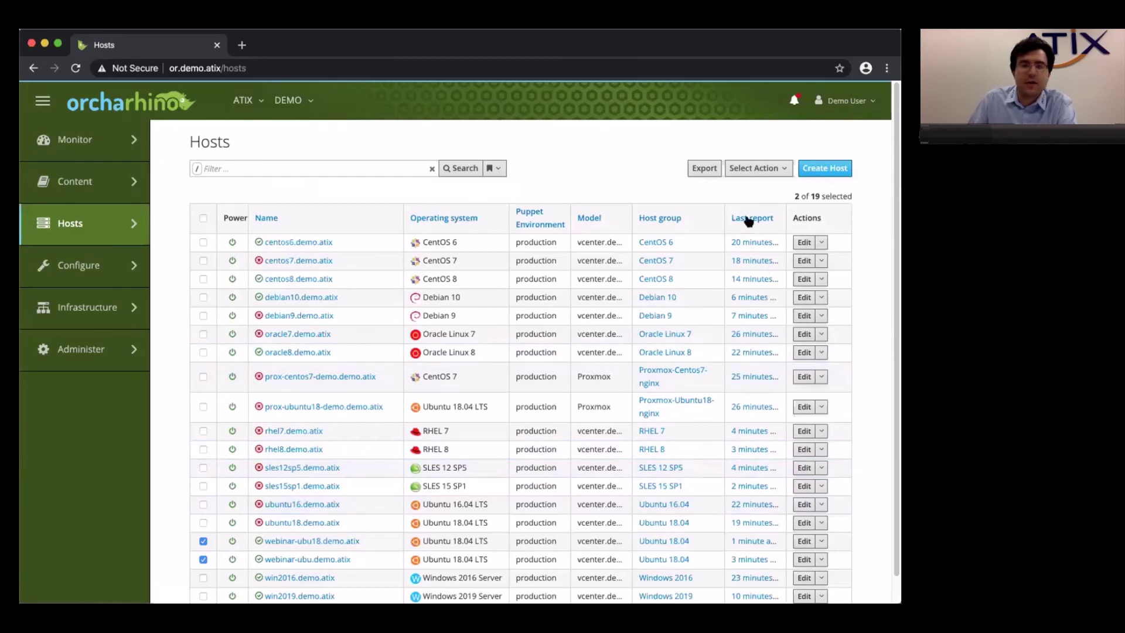
Step: Deselect webinar-ubu.demo.atix and webinar-ubu18.demo.atix in the hosts list, and open the webinar-ubu18.demo.atix host page
left_click(204, 559)
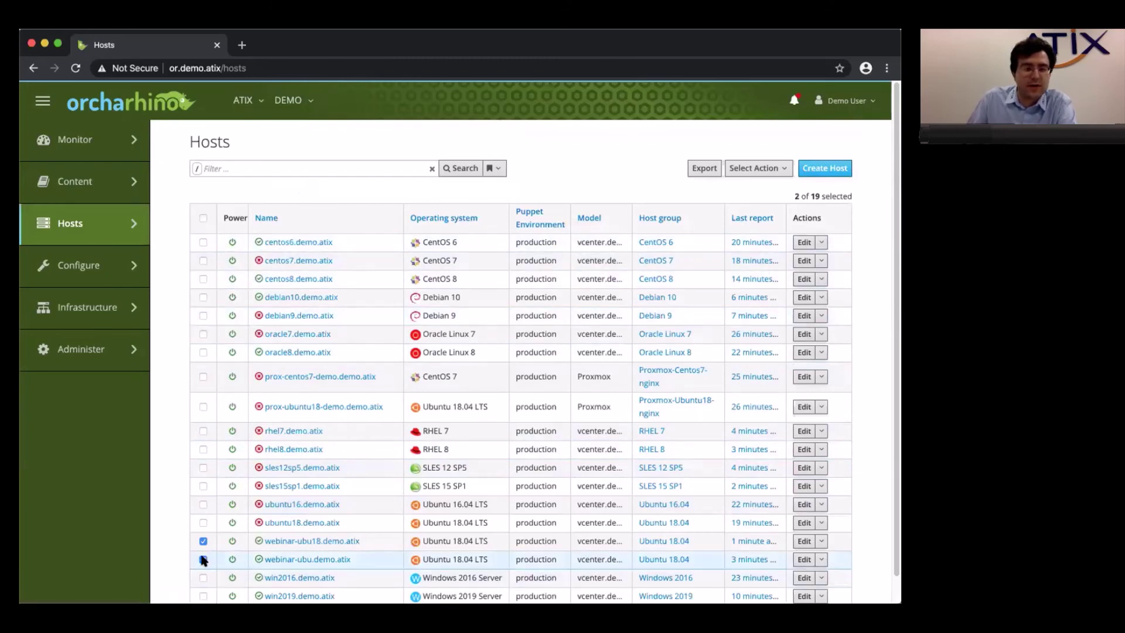
left_click(203, 543)
left_click(302, 540)
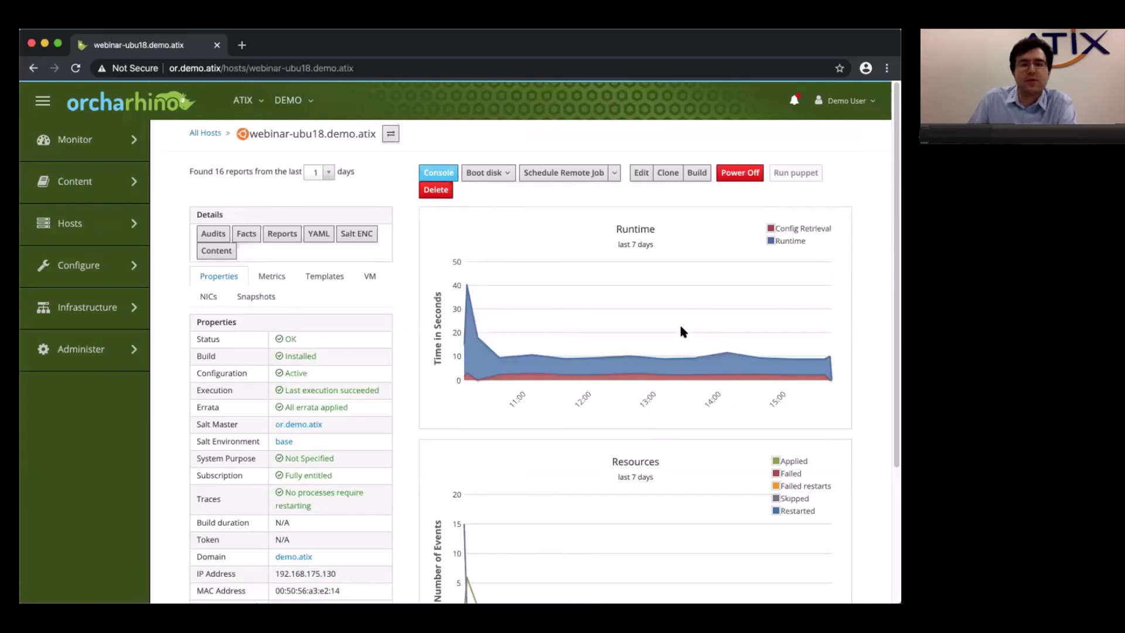
Step: Review the rebuild dialog for webinar-ubu18.demo.atix with Reboot now enabled, and close it without rebuilding the host
left_click(697, 174)
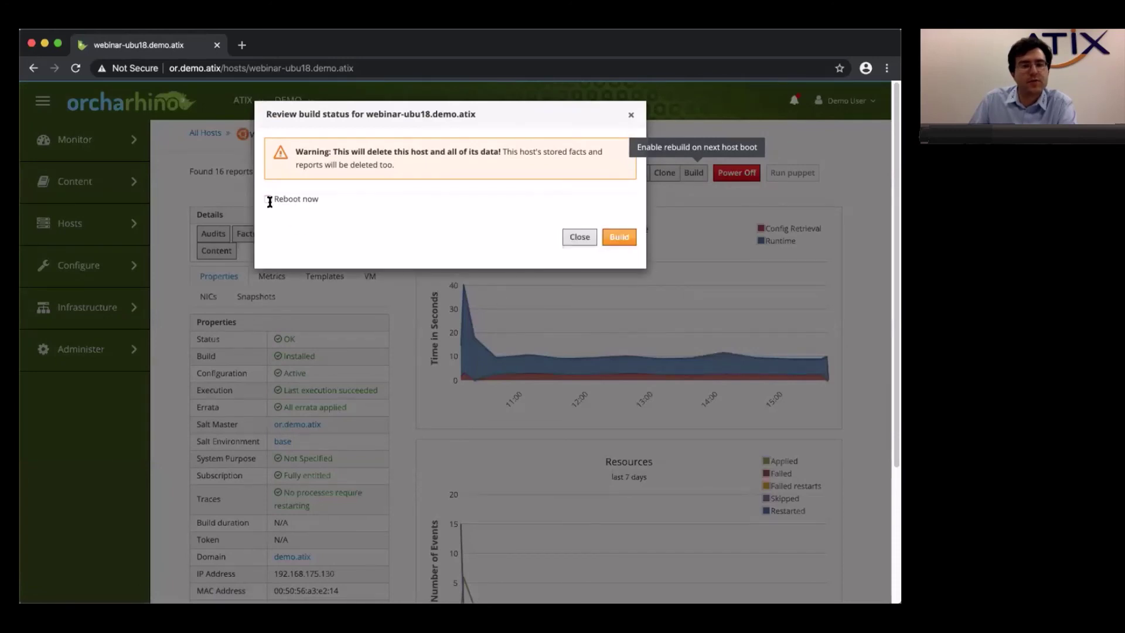
left_click(268, 199)
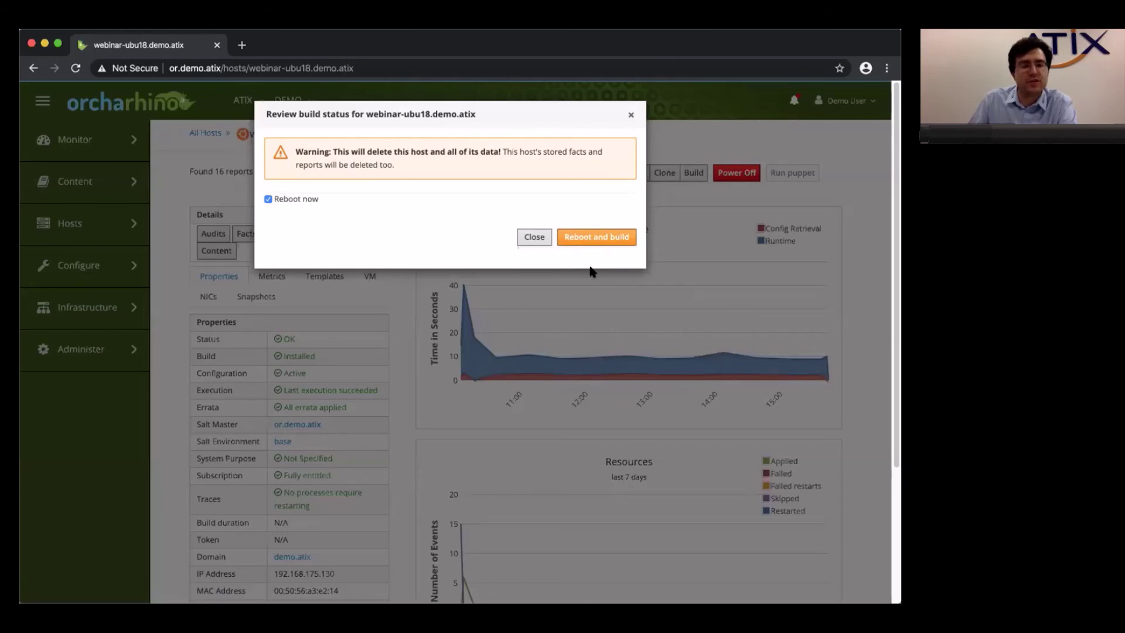
left_click(530, 239)
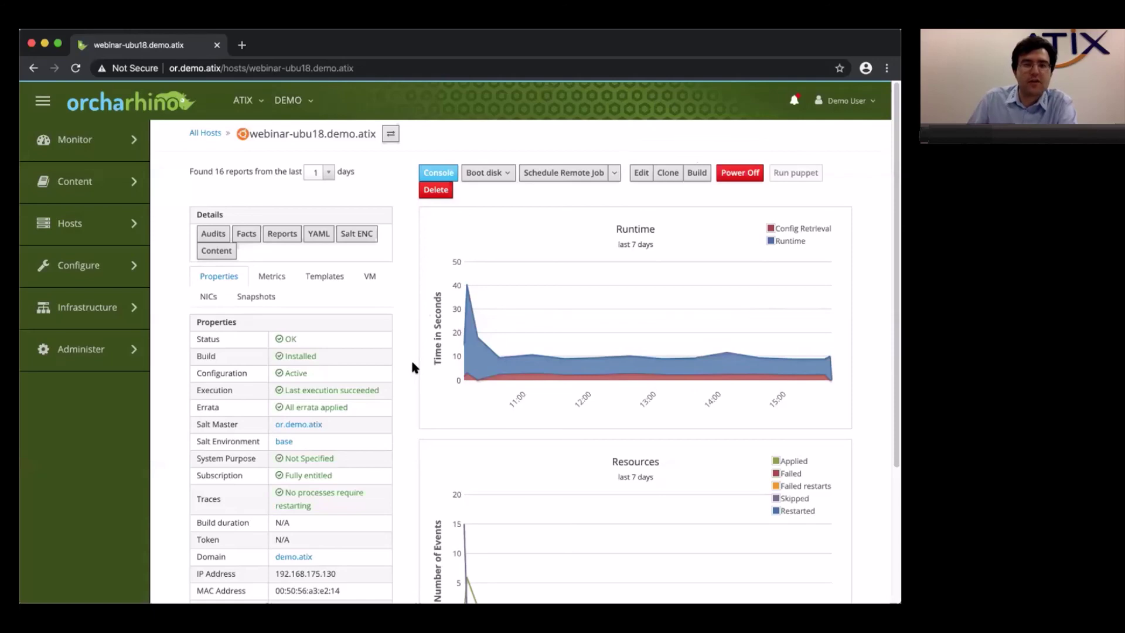
scroll(413, 367, "down", 4)
scroll(413, 366, "up", 4)
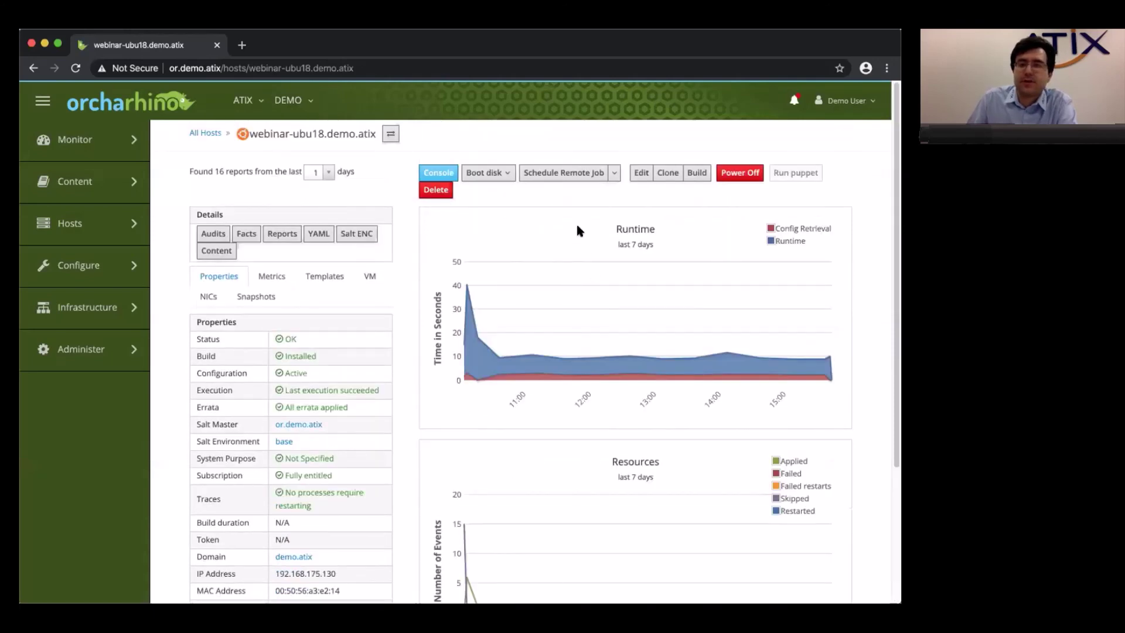